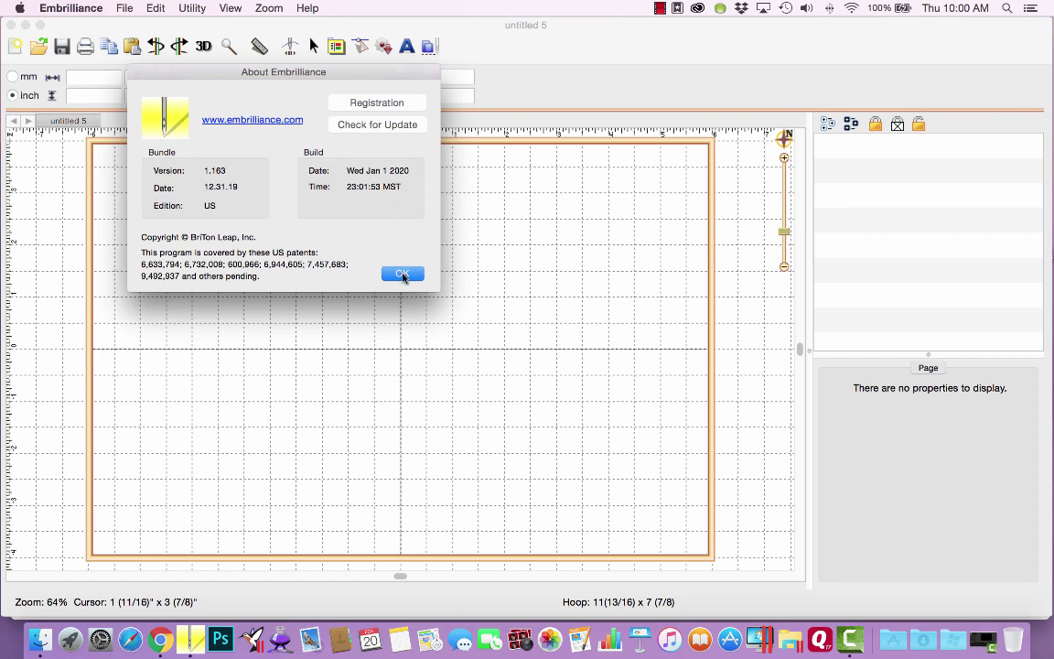
Close the About Embrilliance window and open the Downloads page on embrilliance.com in Chrome
{"action": "left_click", "coordinate": [404, 273]}
{"action": "key", "text": "super+Tab"}
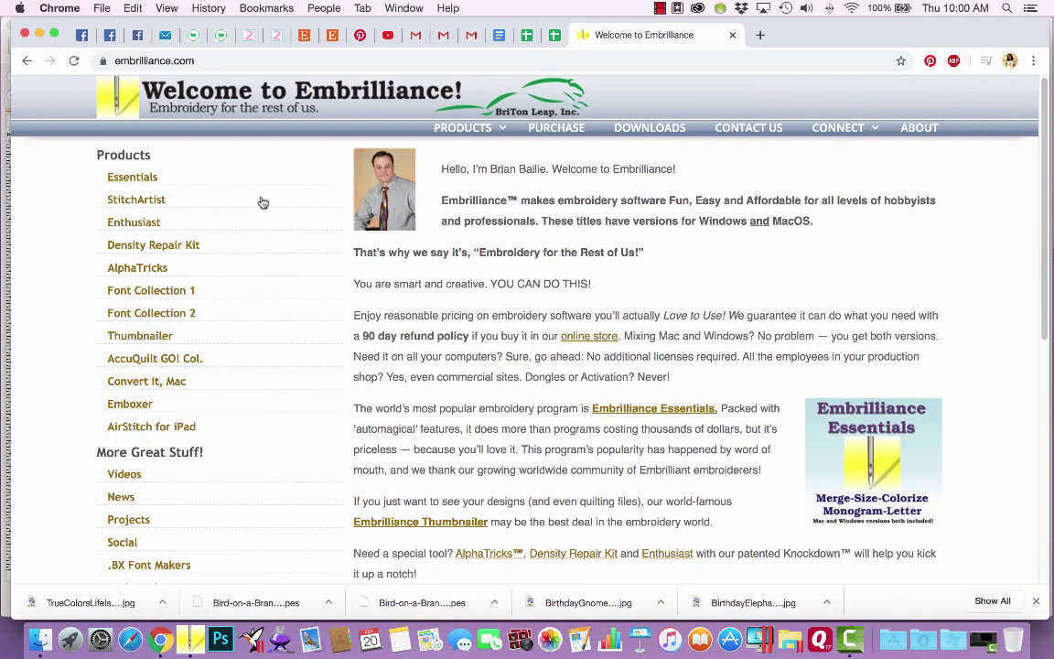
{"action": "left_click", "coordinate": [647, 134]}
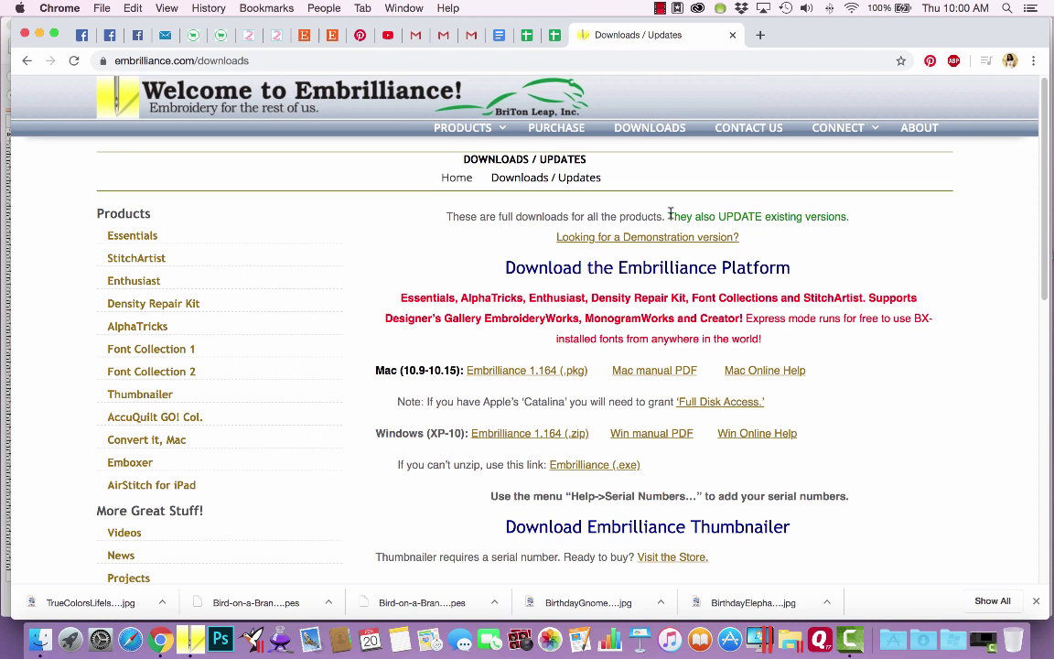
Highlight the update note, the free Express mode note and the supported products list
{"action": "left_click_drag", "start_coordinate": [668, 217], "coordinate": [852, 221]}
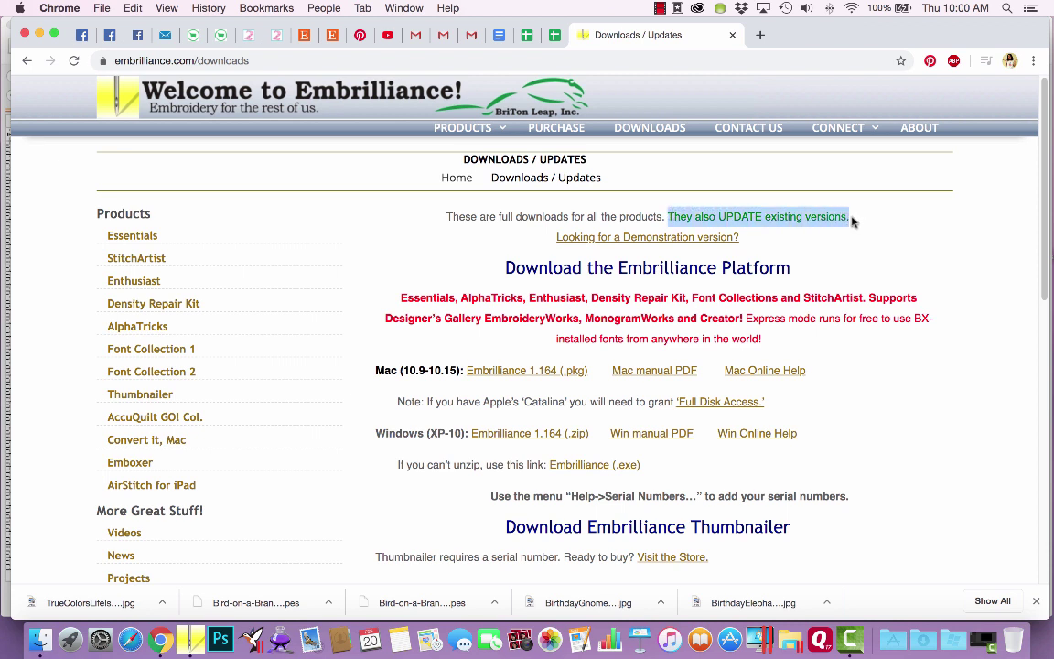
{"action": "left_click", "coordinate": [852, 220]}
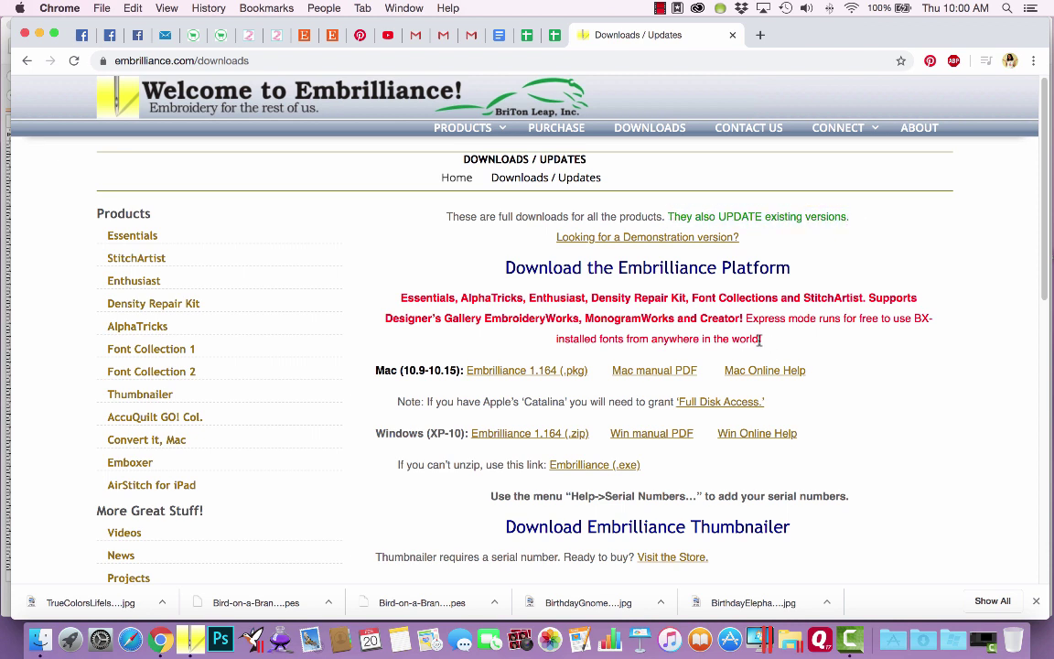
{"action": "left_click_drag", "start_coordinate": [746, 317], "coordinate": [879, 315]}
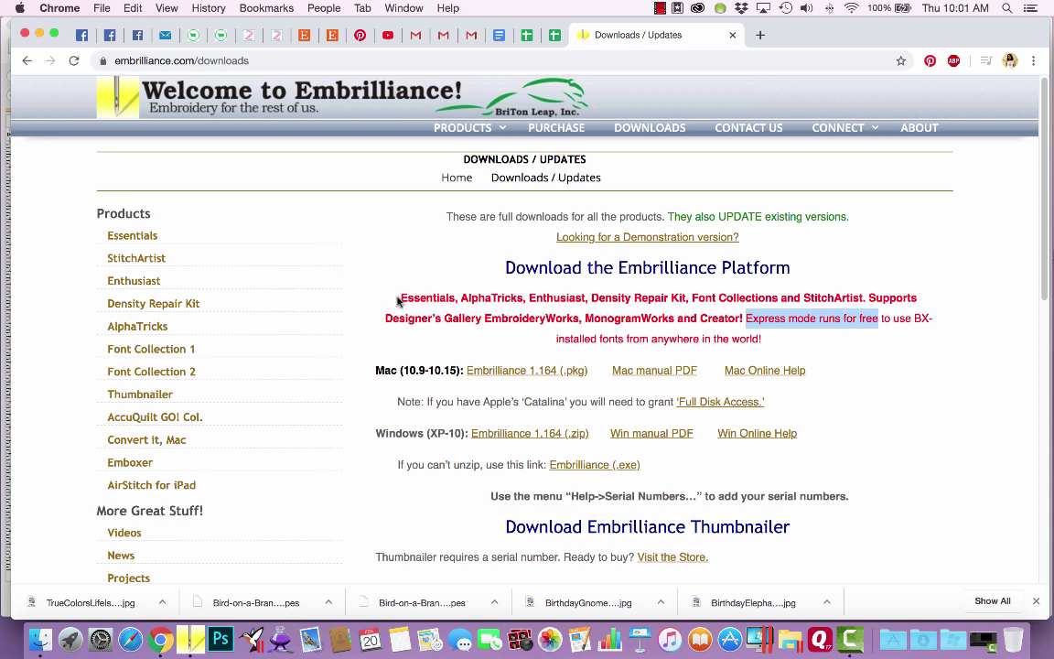
{"action": "left_click_drag", "start_coordinate": [399, 299], "coordinate": [737, 322]}
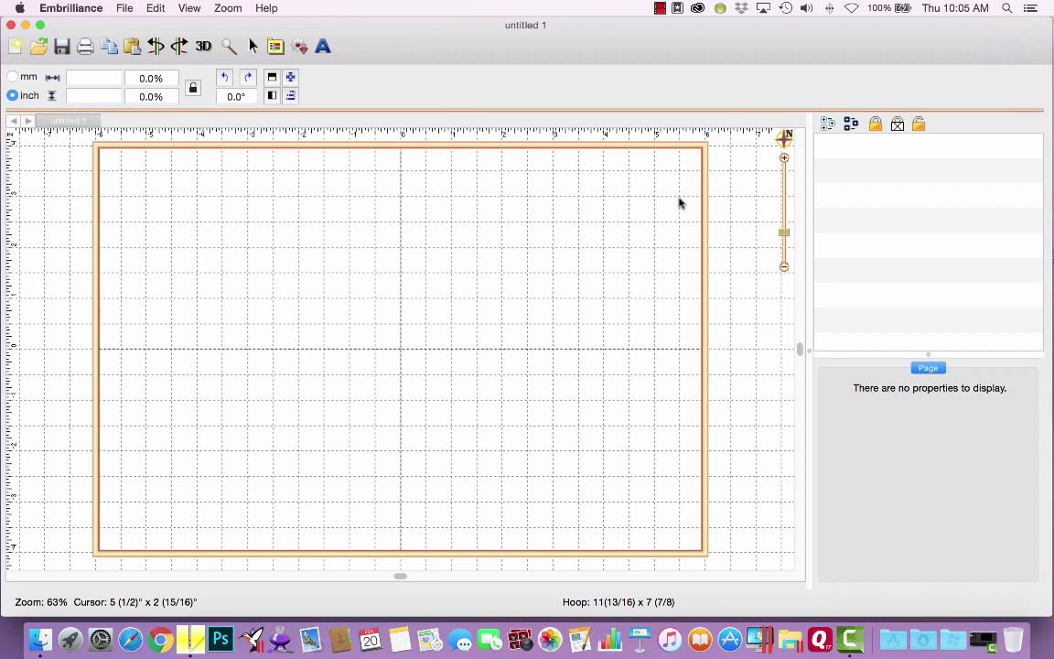
Add a lettering object reading 'Carson' and set its font to I2STrueColors 2_0in
{"action": "left_click", "coordinate": [323, 47]}
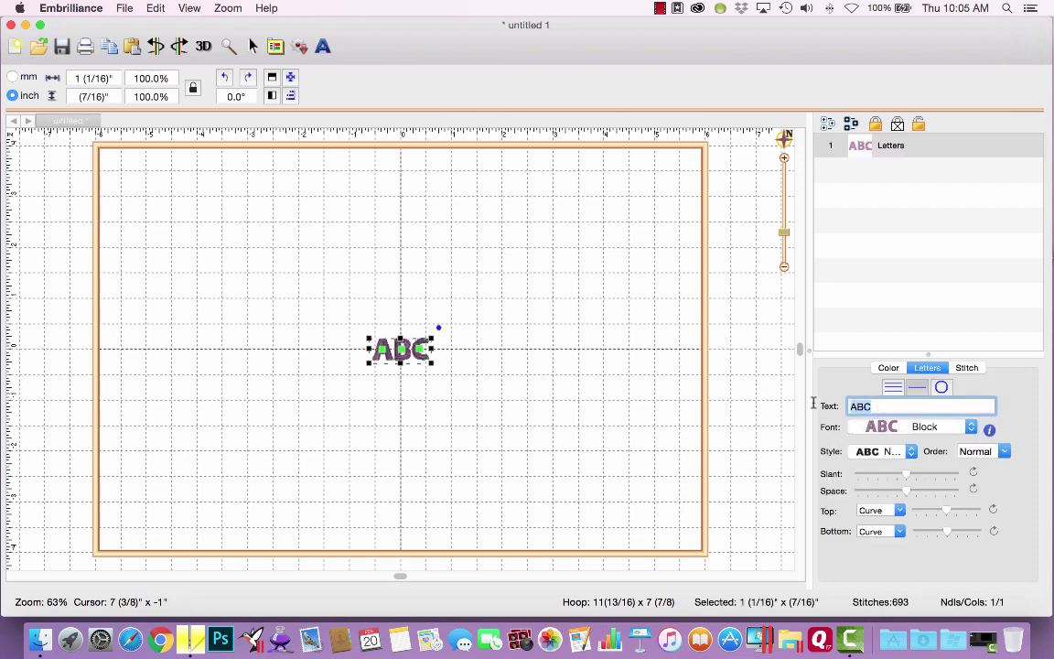
{"action": "type", "text": "Carson"}
{"action": "key", "text": "Return"}
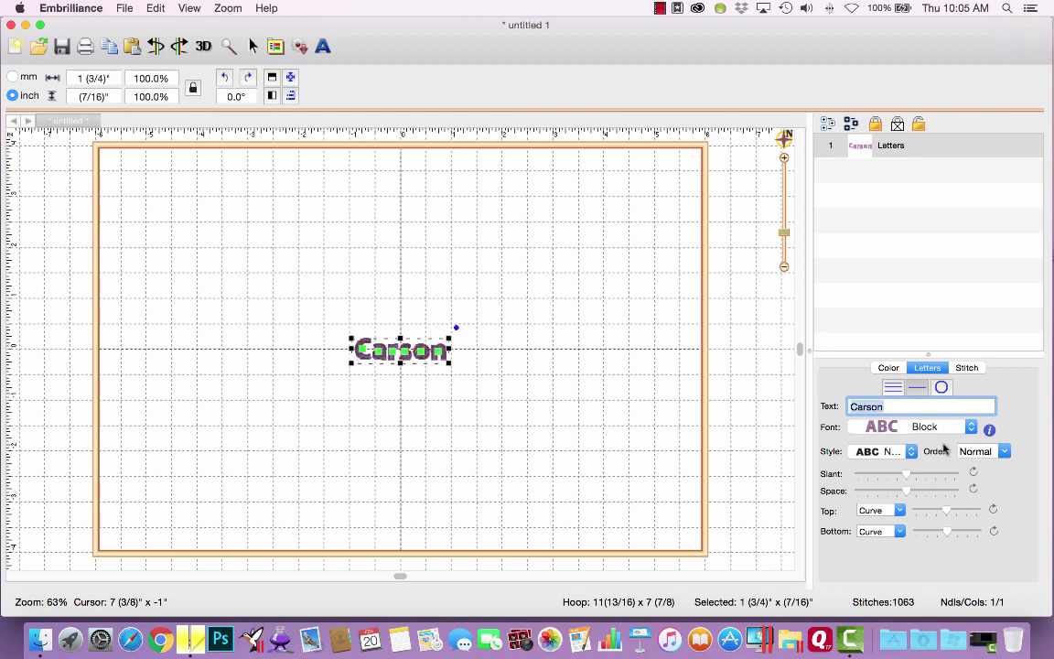
{"action": "left_click", "coordinate": [913, 426]}
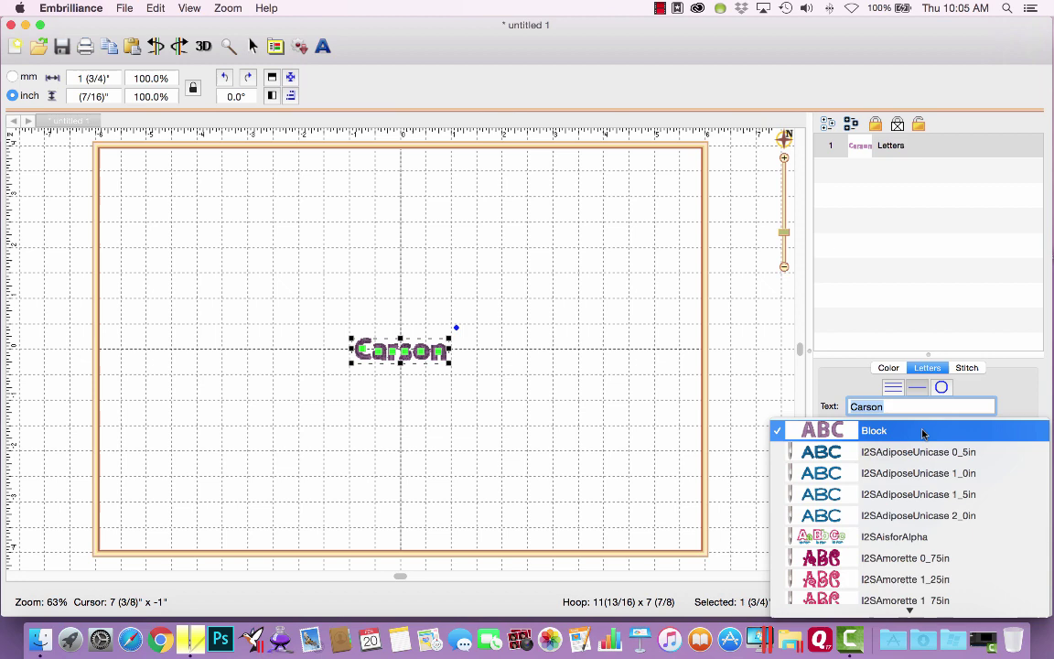
{"action": "type", "text": "i2str"}
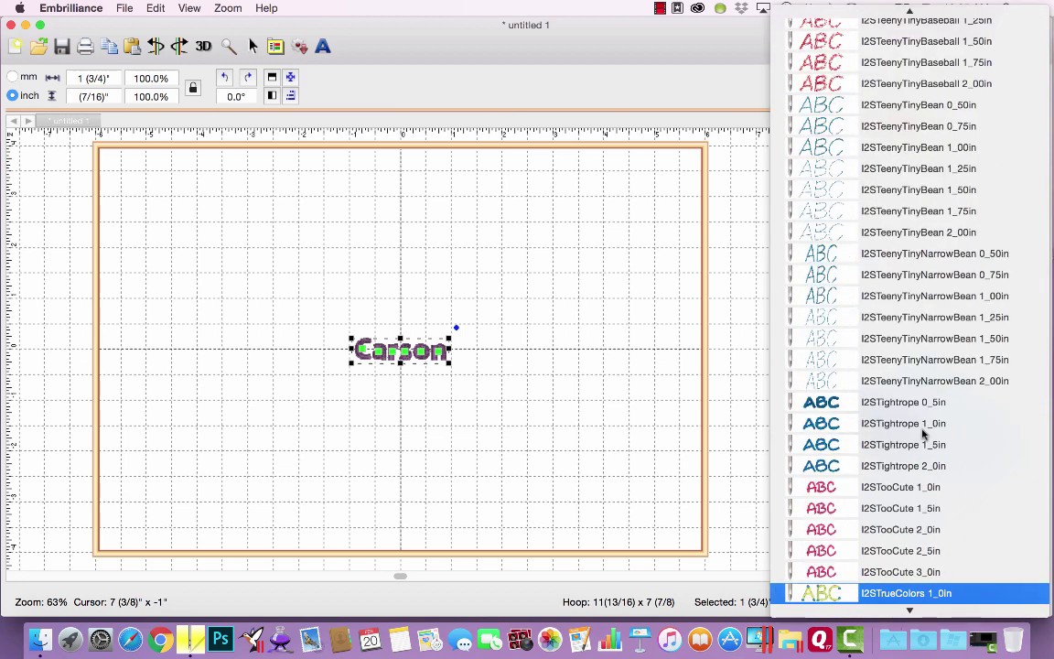
{"action": "scroll", "coordinate": [922, 434], "scroll_direction": "down", "scroll_amount": 5}
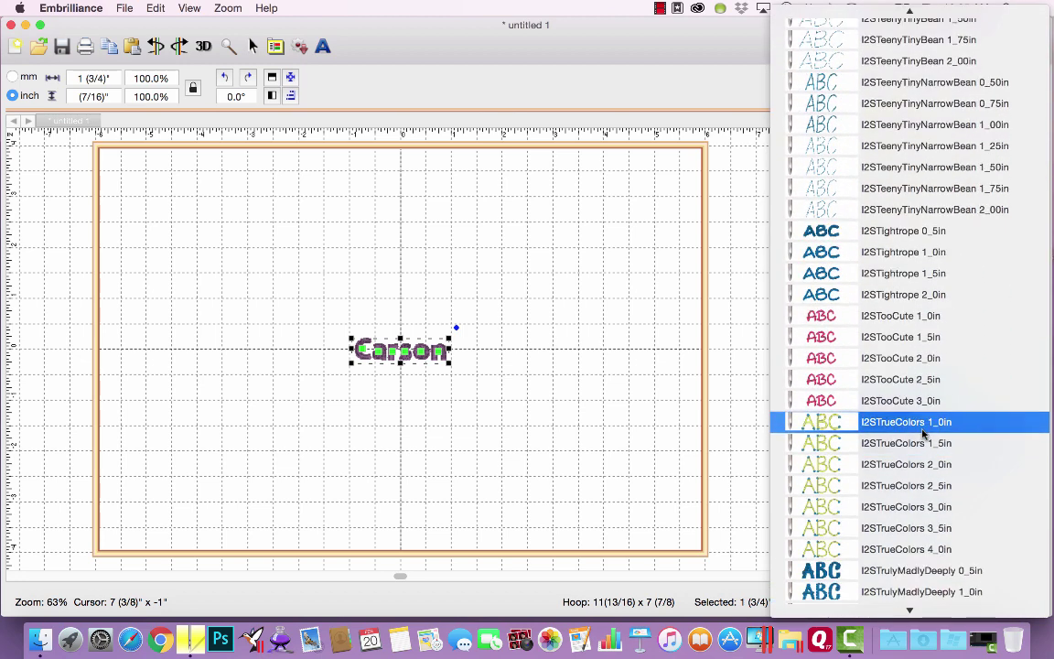
{"action": "left_click", "coordinate": [920, 465]}
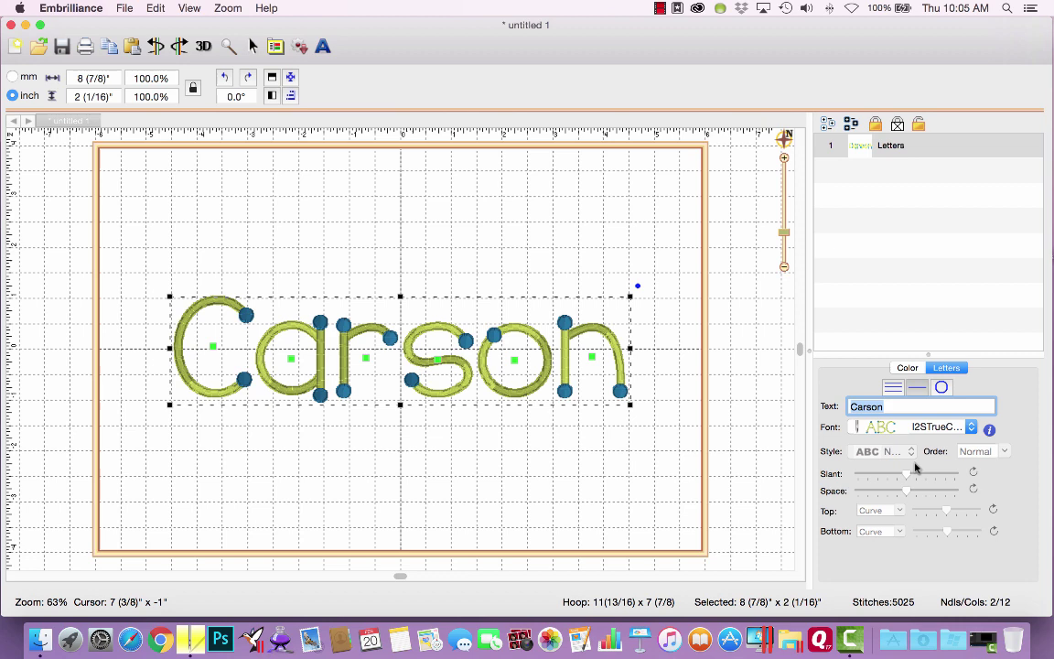
On the Color tab, change the first thread colour to 086 Deep Rose
{"action": "left_click", "coordinate": [906, 368]}
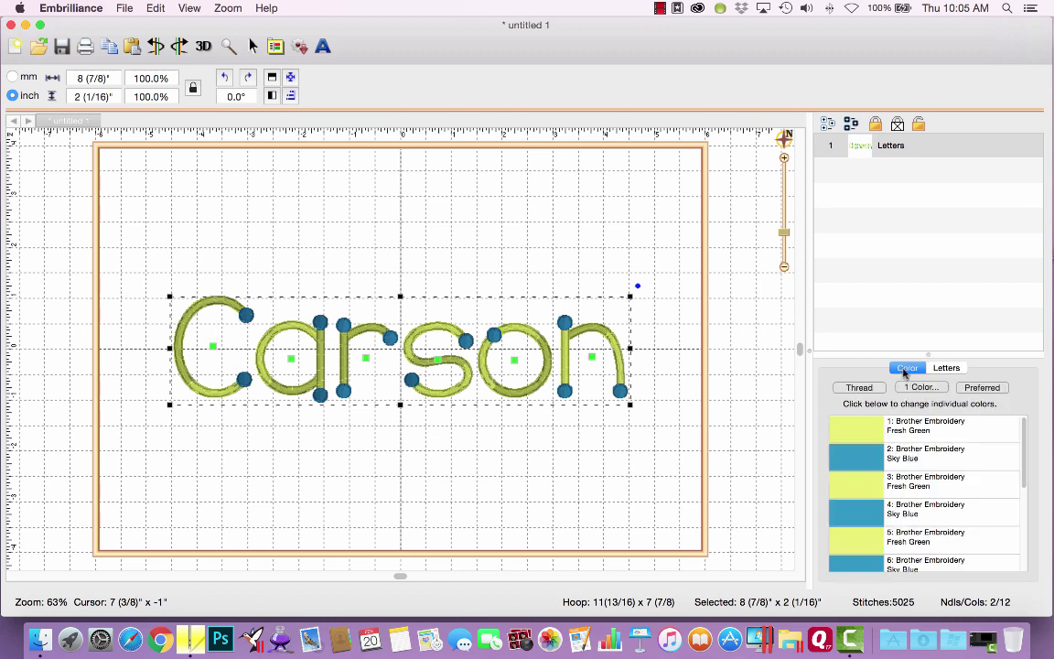
{"action": "double_click", "coordinate": [845, 437]}
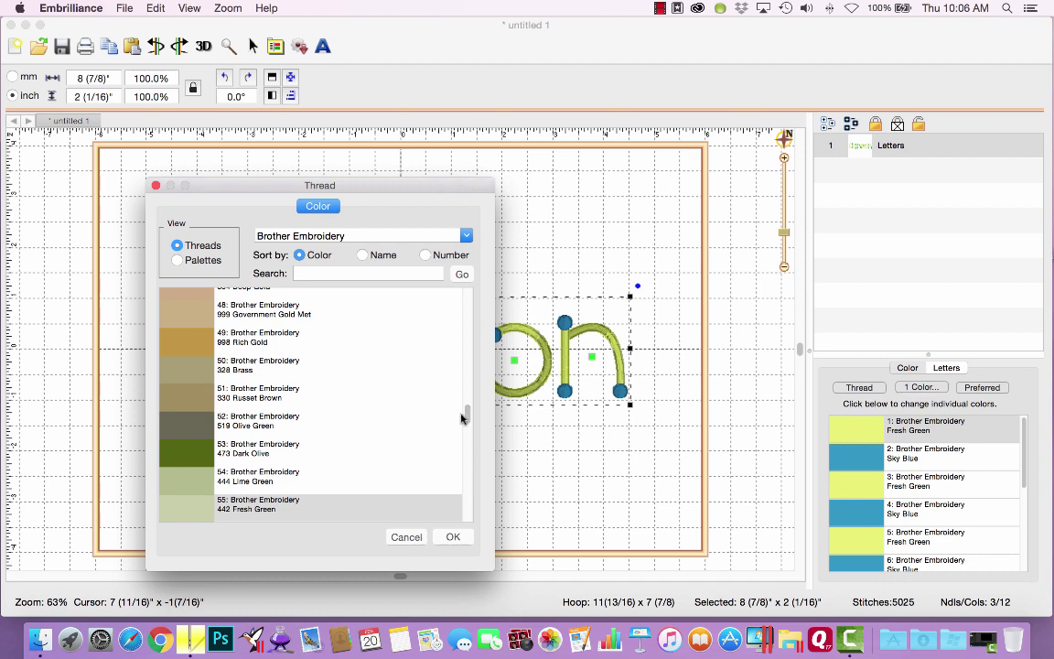
{"action": "left_click_drag", "start_coordinate": [467, 413], "coordinate": [464, 308]}
{"action": "left_click", "coordinate": [168, 317]}
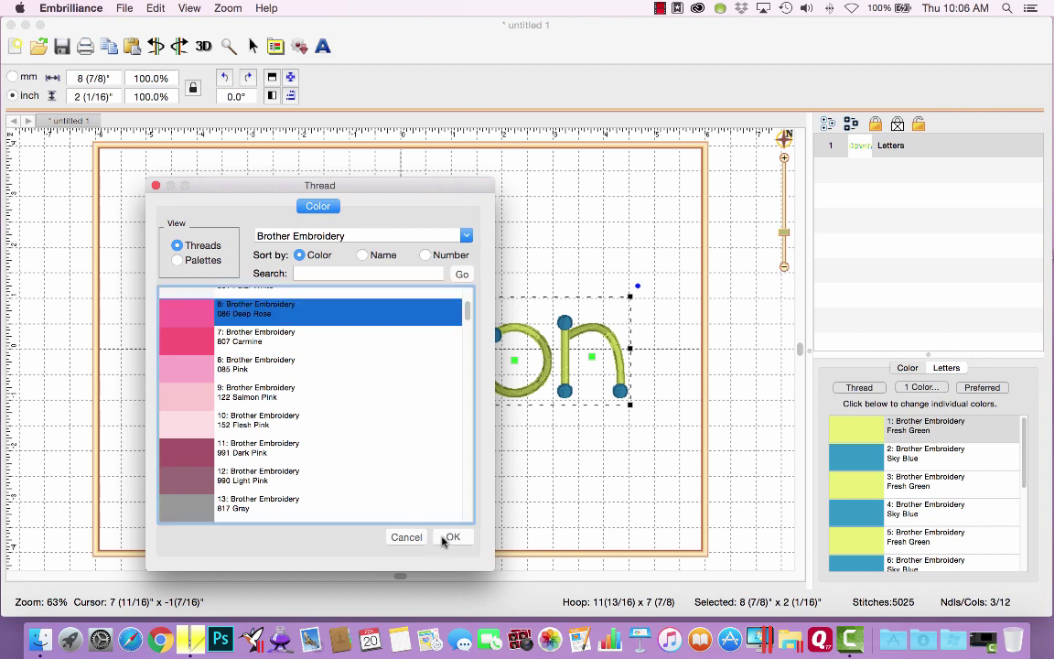
{"action": "left_click", "coordinate": [447, 536]}
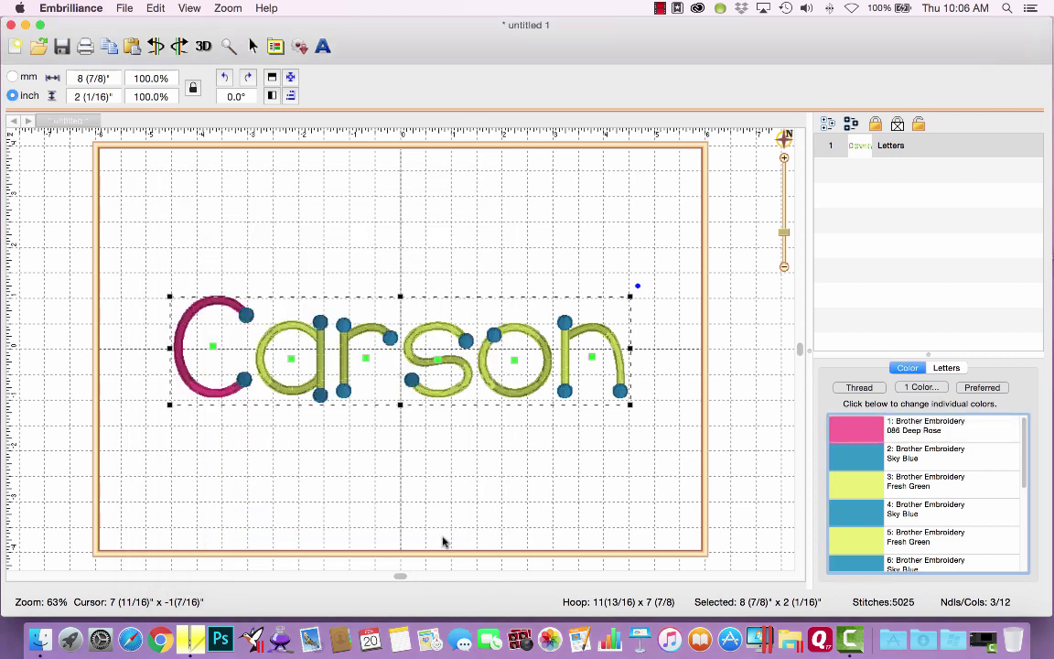
Change the second thread colour to 620 Magenta
{"action": "double_click", "coordinate": [850, 462]}
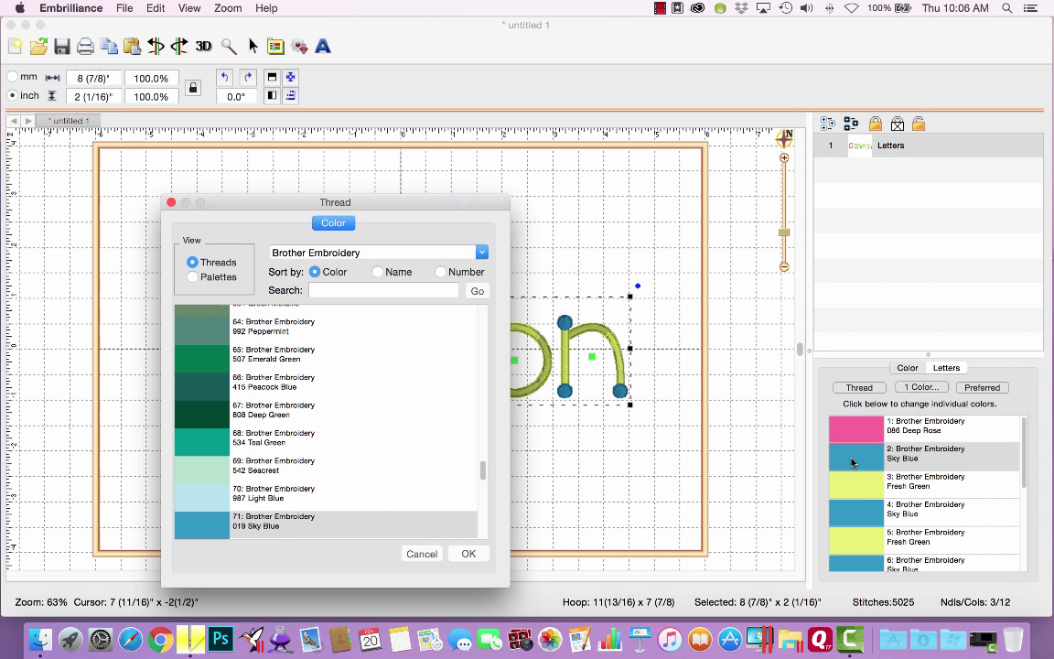
{"action": "left_click_drag", "start_coordinate": [483, 471], "coordinate": [483, 499]}
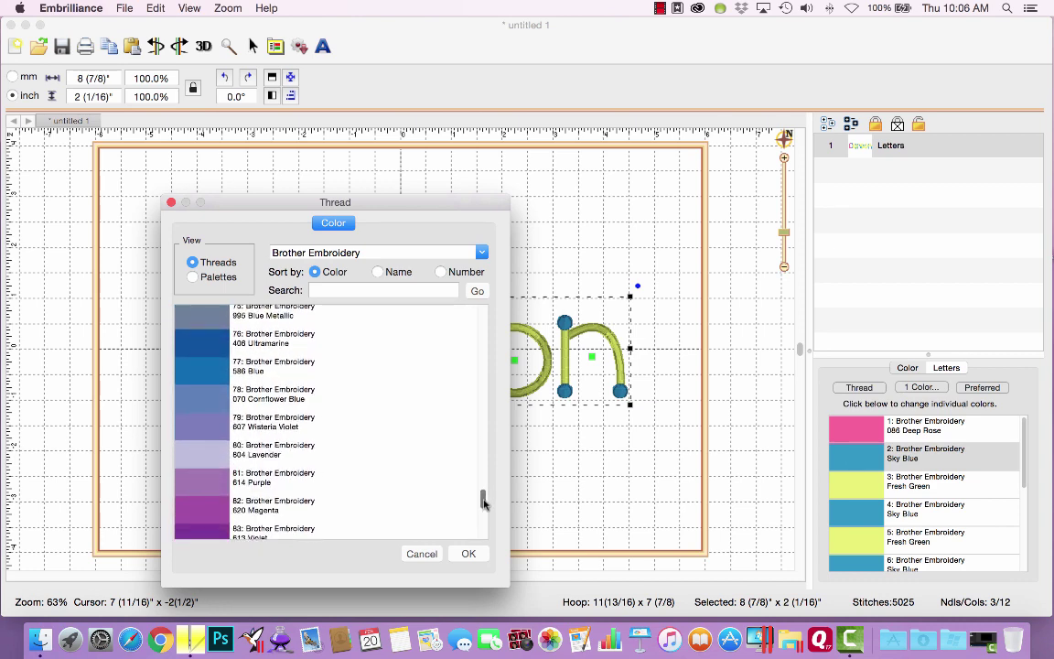
{"action": "double_click", "coordinate": [216, 498]}
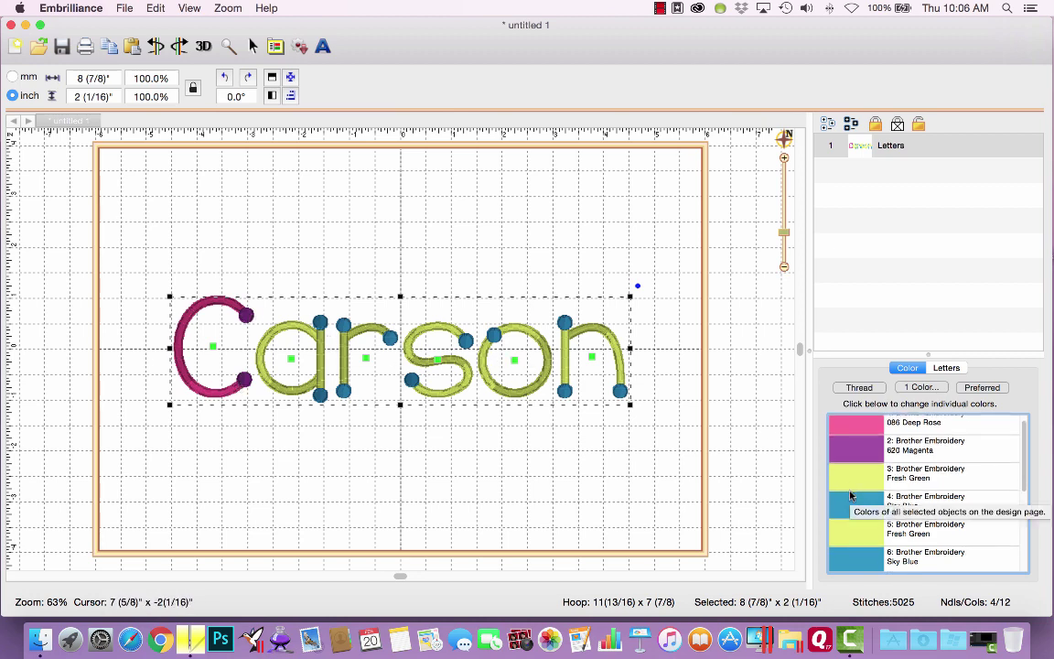
{"action": "scroll", "coordinate": [850, 495], "scroll_direction": "down", "scroll_amount": 2}
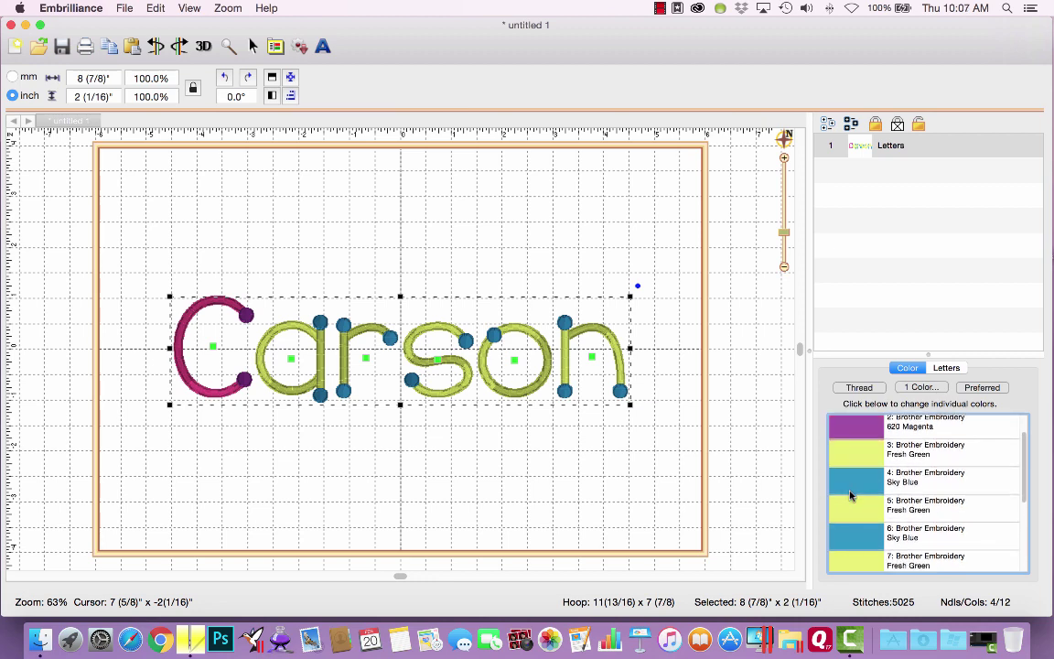
{"action": "scroll", "coordinate": [850, 495], "scroll_direction": "up", "scroll_amount": 2}
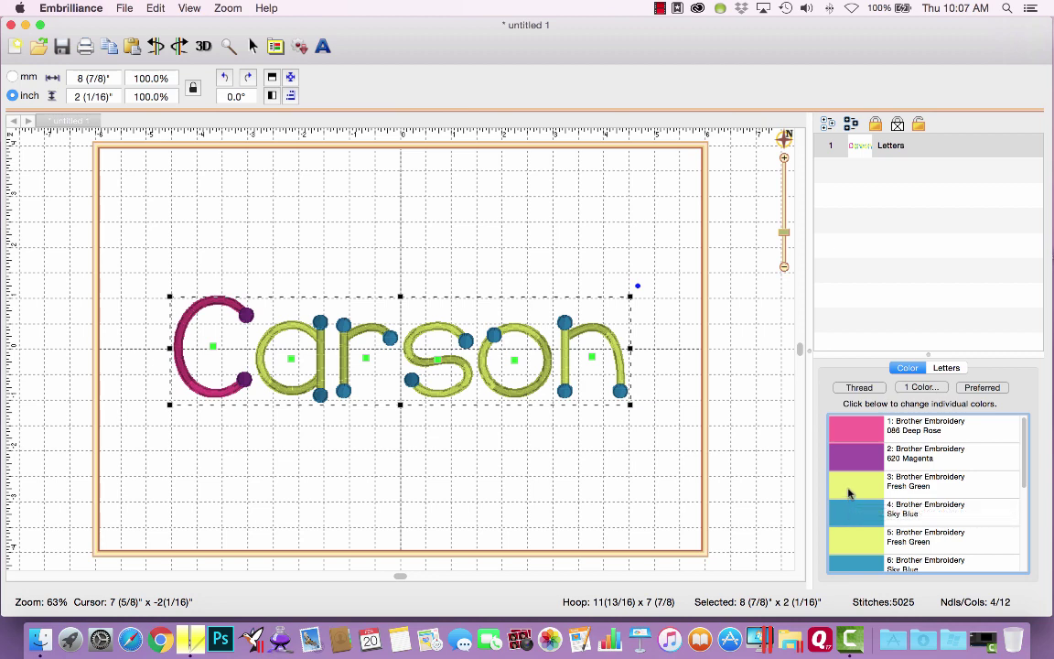
Recolour the third thread colour to 086 Deep Rose across the whole page
{"action": "right_click", "coordinate": [849, 494]}
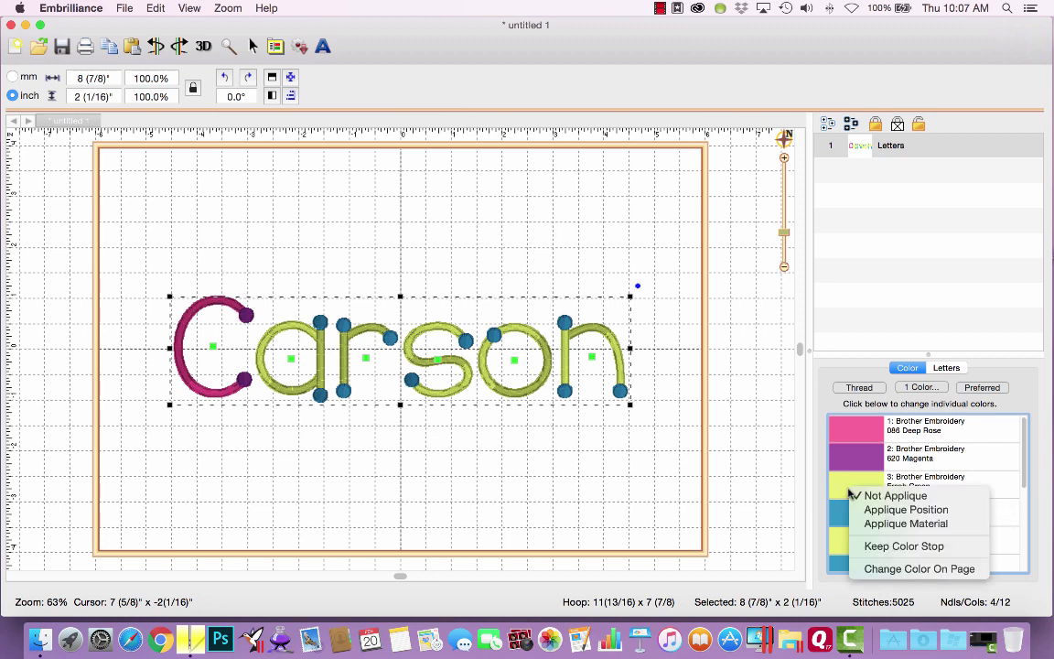
{"action": "left_click", "coordinate": [892, 569]}
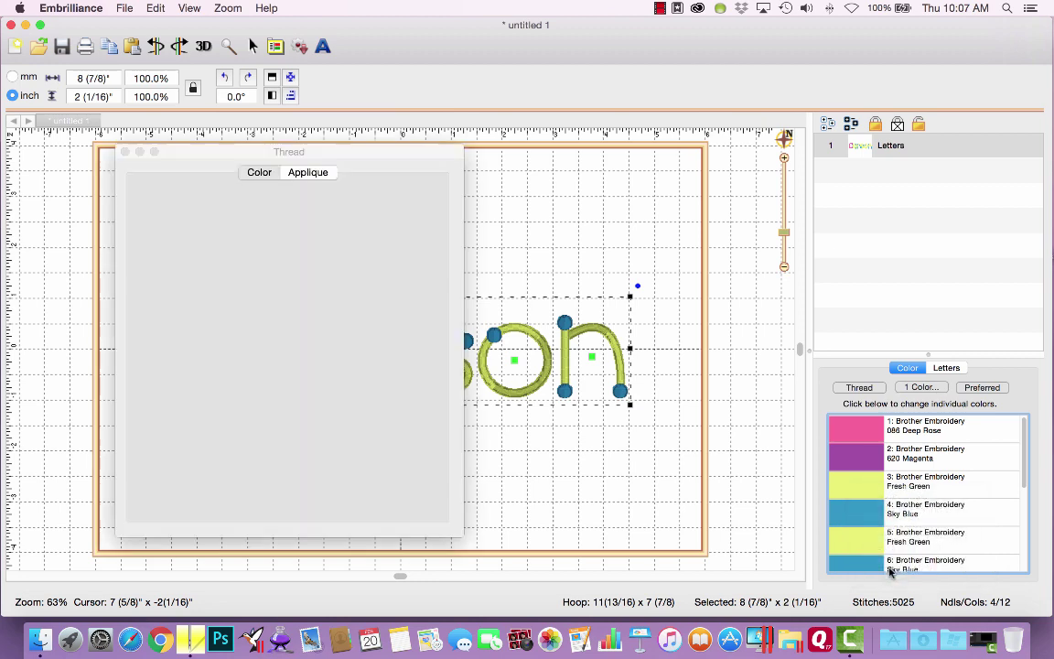
{"action": "left_click_drag", "start_coordinate": [302, 225], "coordinate": [778, 140]}
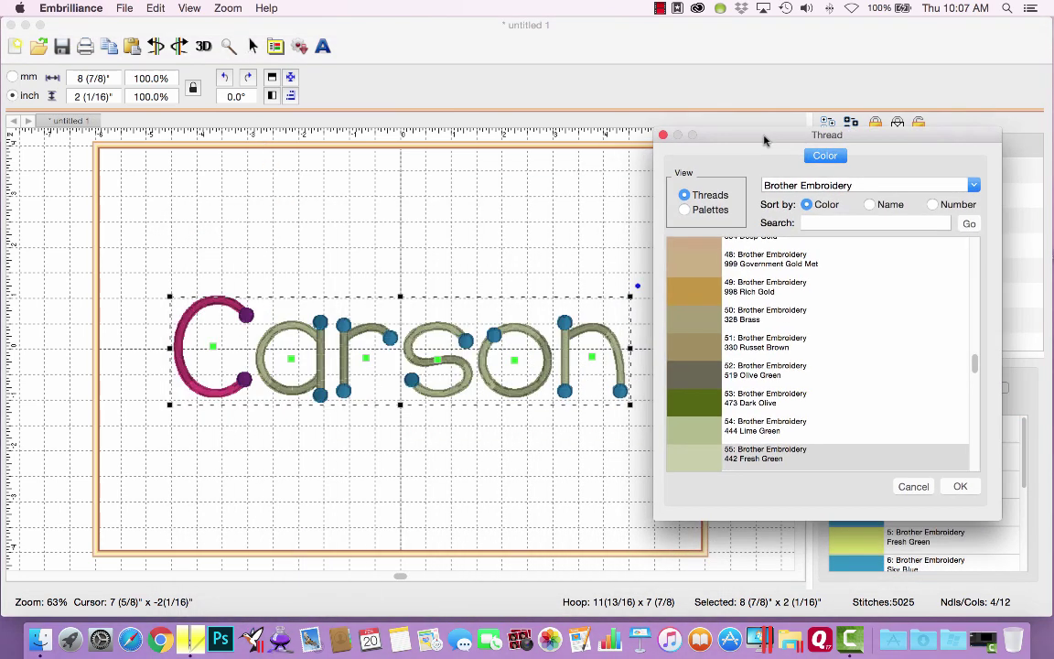
{"action": "left_click_drag", "start_coordinate": [975, 362], "coordinate": [975, 259]}
{"action": "left_click", "coordinate": [717, 305]}
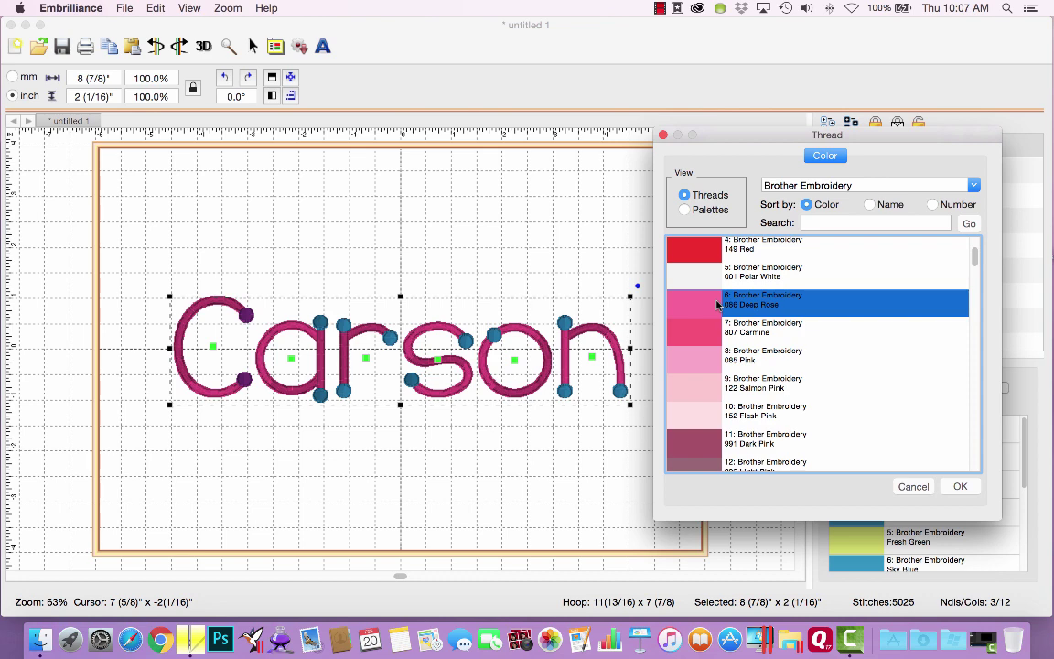
{"action": "left_click", "coordinate": [961, 487]}
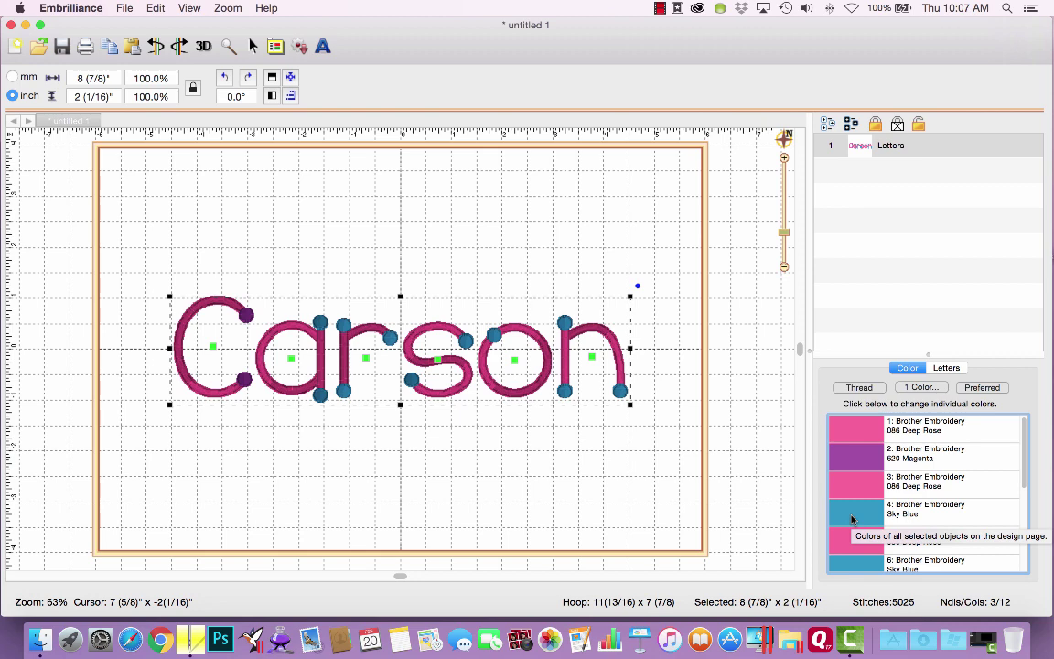
Recolour the Sky Blue stops to 620 Magenta page-wide and move Carson toward the hoop top
{"action": "right_click", "coordinate": [851, 520]}
{"action": "left_click", "coordinate": [883, 593]}
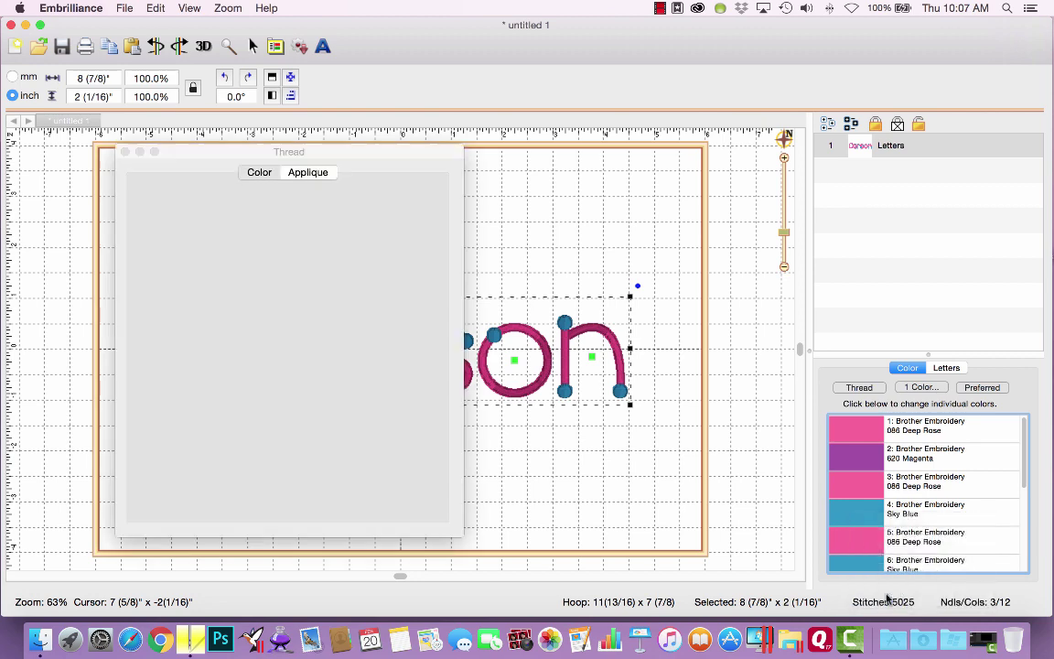
{"action": "left_click_drag", "start_coordinate": [512, 499], "coordinate": [515, 547]}
{"action": "left_click", "coordinate": [249, 441]}
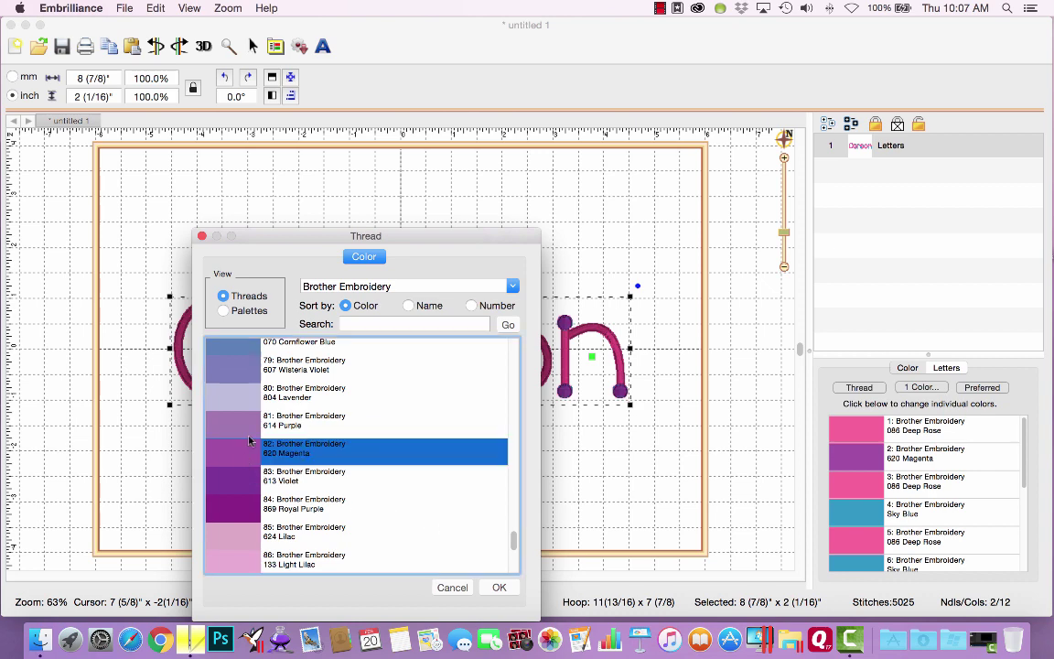
{"action": "left_click_drag", "start_coordinate": [240, 232], "coordinate": [579, 219]}
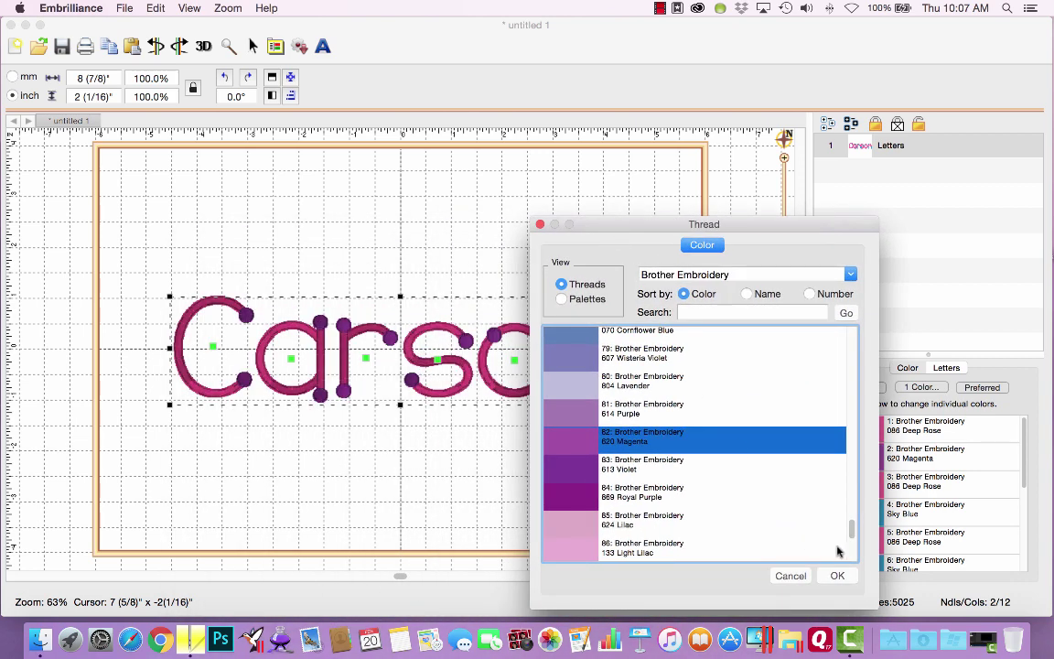
{"action": "left_click", "coordinate": [837, 576]}
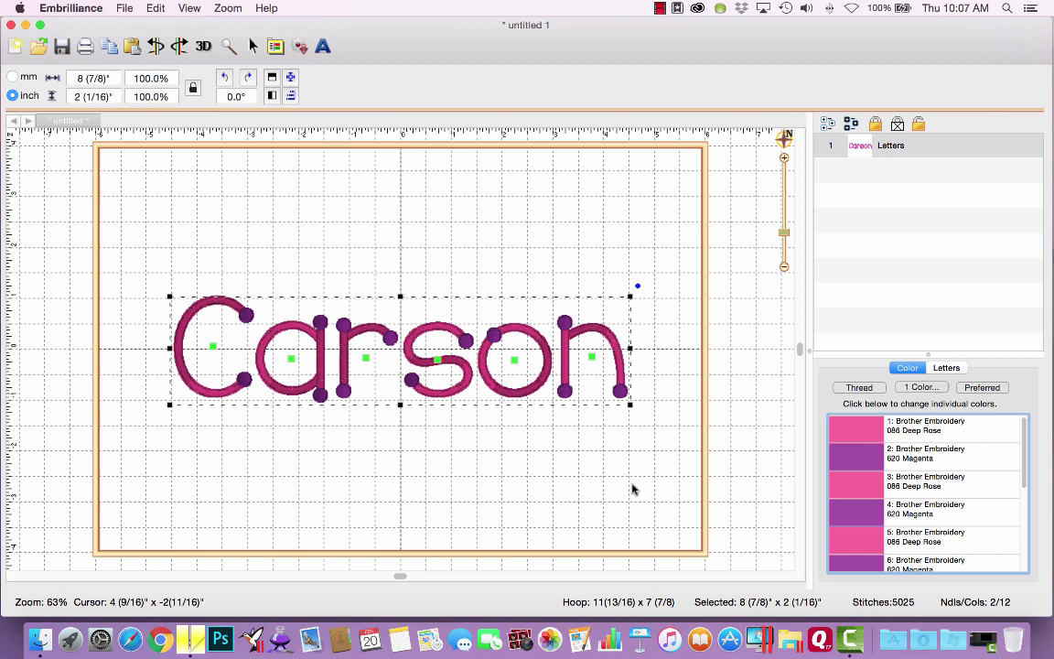
{"action": "left_click_drag", "start_coordinate": [507, 396], "coordinate": [499, 266]}
Deselect the first lettering and add a second lettering reading 'Carson'
{"action": "left_click", "coordinate": [375, 142]}
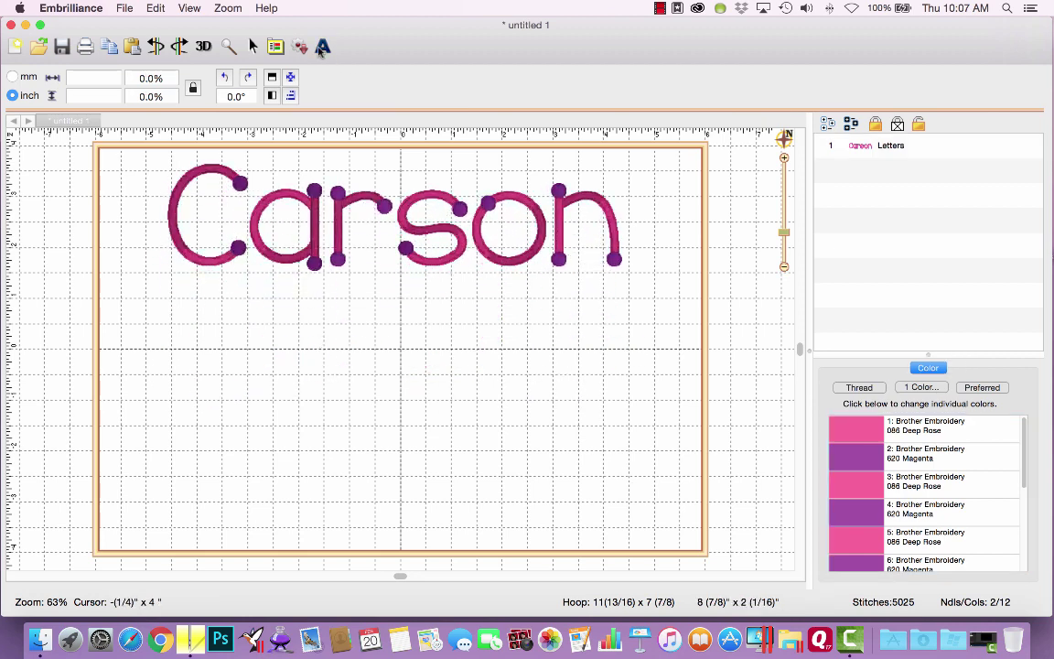
{"action": "left_click", "coordinate": [322, 46]}
{"action": "double_click", "coordinate": [863, 406]}
{"action": "type", "text": "Caros"}
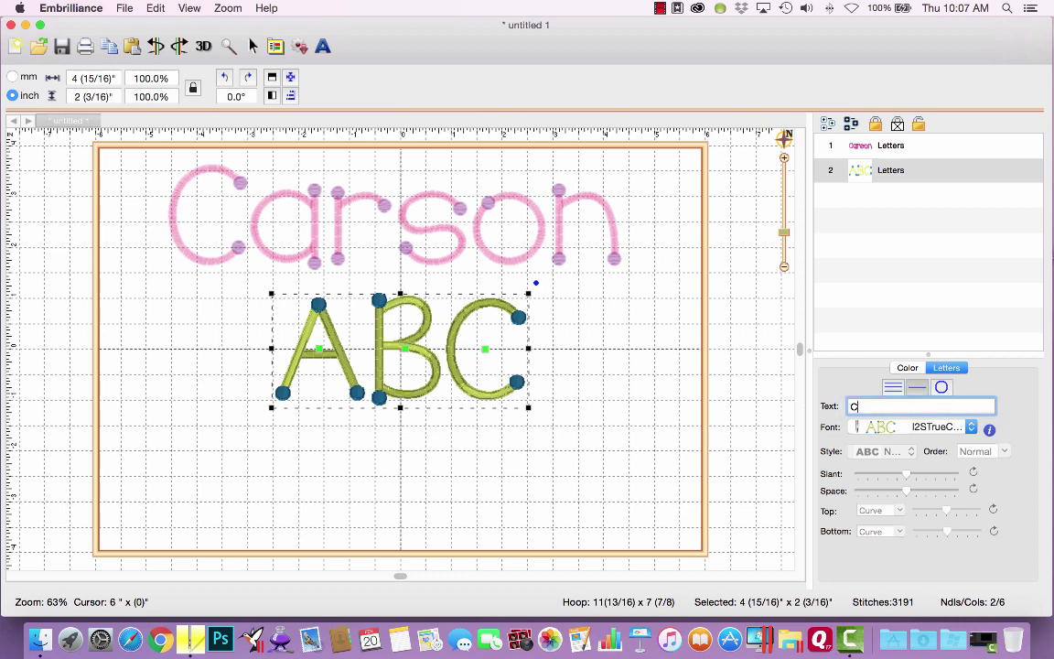
{"action": "key", "text": "BackSpace"}
{"action": "key", "text": "BackSpace"}
{"action": "type", "text": "son"}
{"action": "key", "text": "Return"}
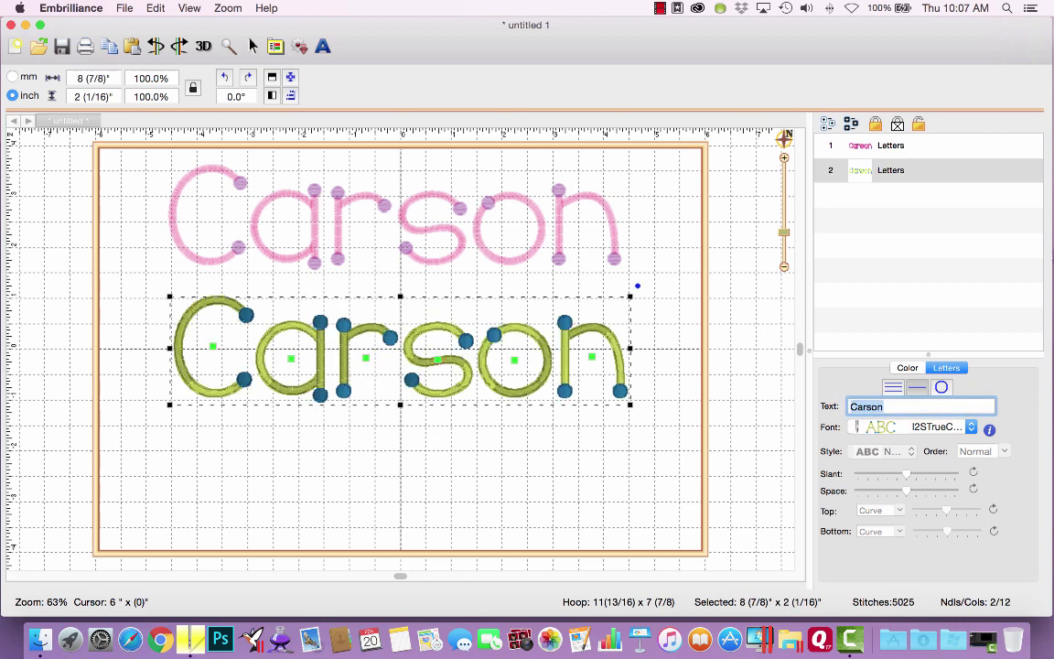
Choose the I2SOnlyHopeFilled 2_5in font for the second Carson lettering
{"action": "left_click", "coordinate": [878, 427]}
{"action": "scroll", "coordinate": [878, 430], "scroll_direction": "up", "scroll_amount": 10}
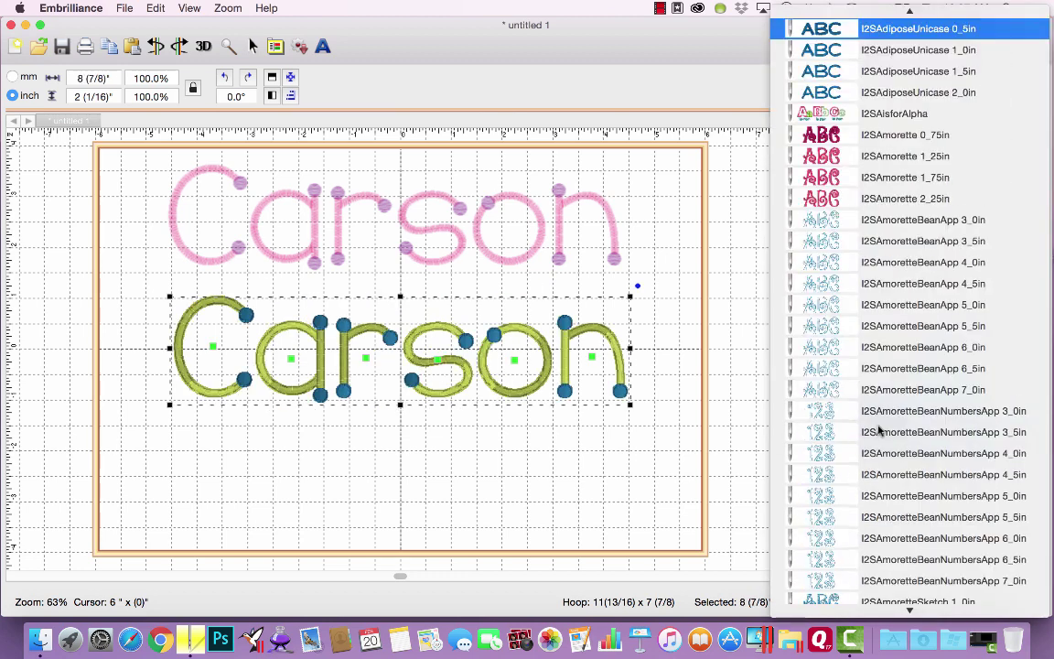
{"action": "scroll", "coordinate": [878, 430], "scroll_direction": "down", "scroll_amount": 15}
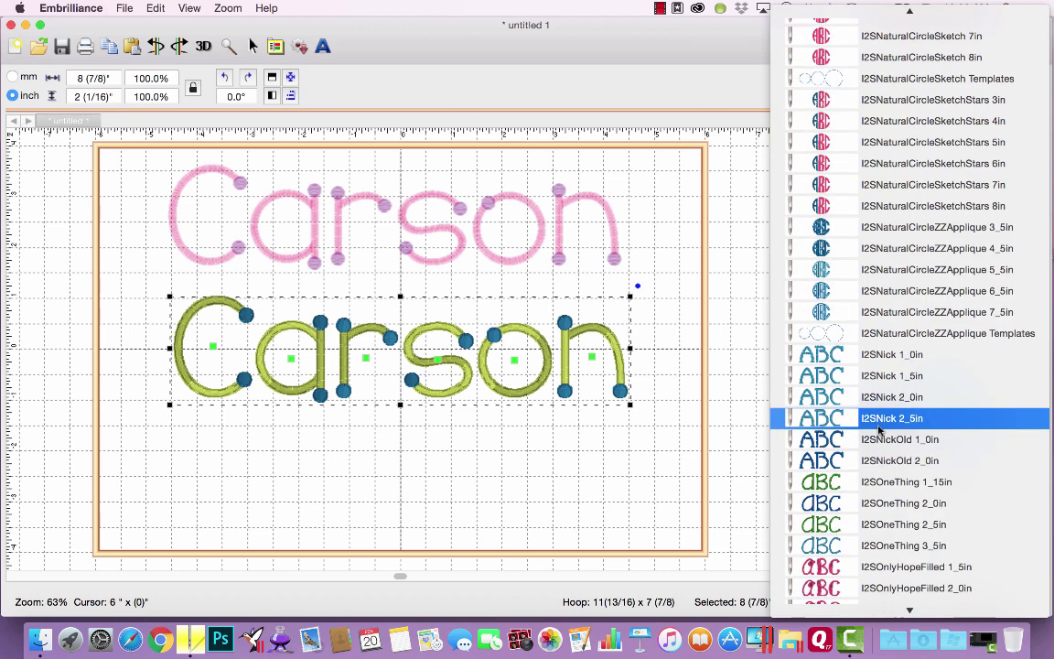
{"action": "scroll", "coordinate": [879, 430], "scroll_direction": "down", "scroll_amount": 2}
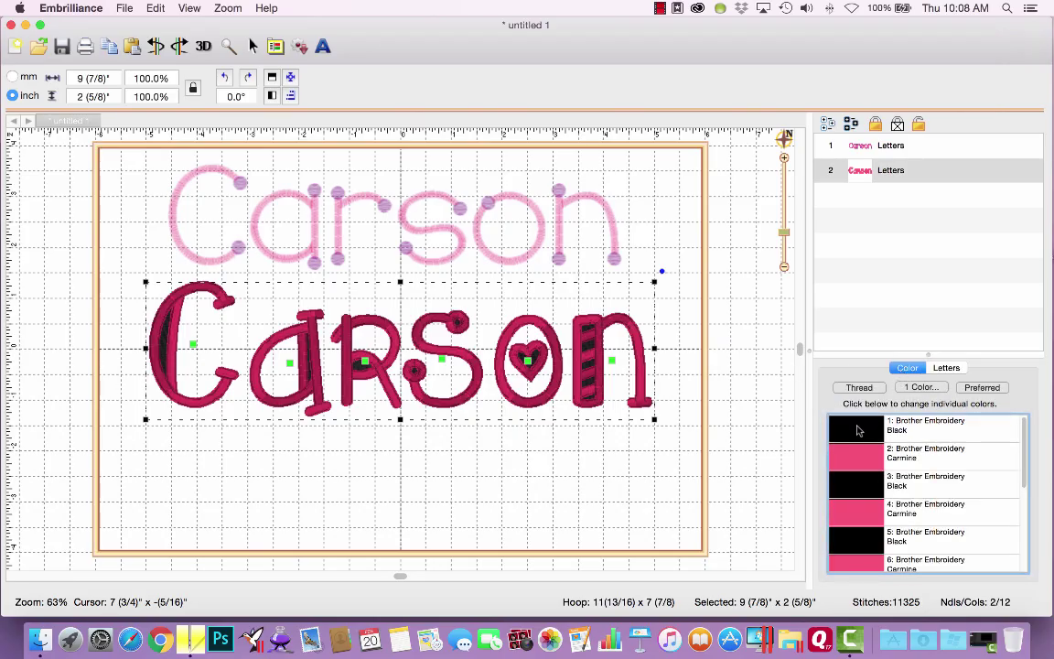
Change the Black stops to 149 Red across the whole page
{"action": "right_click", "coordinate": [856, 434]}
{"action": "left_click", "coordinate": [891, 506]}
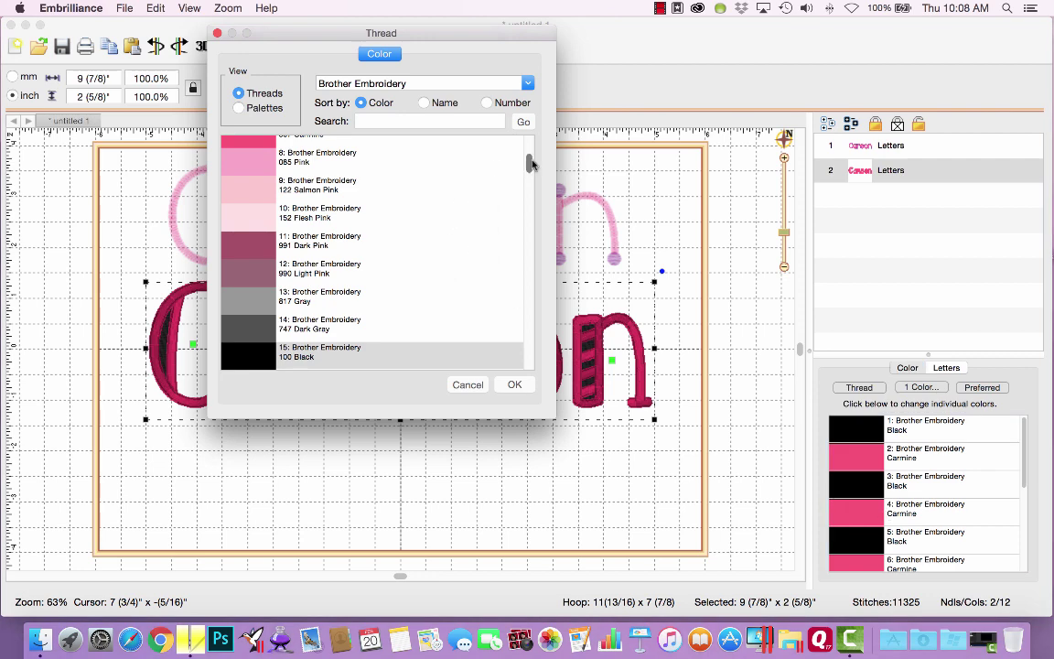
{"action": "left_click_drag", "start_coordinate": [526, 160], "coordinate": [530, 139]}
{"action": "left_click", "coordinate": [252, 221]}
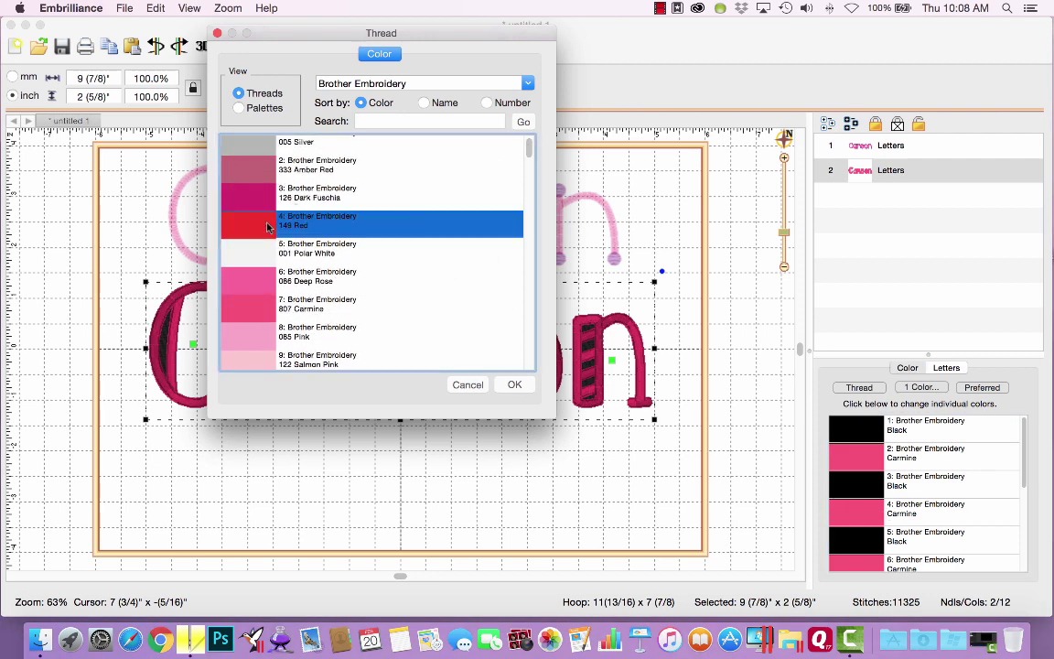
{"action": "left_click", "coordinate": [515, 384]}
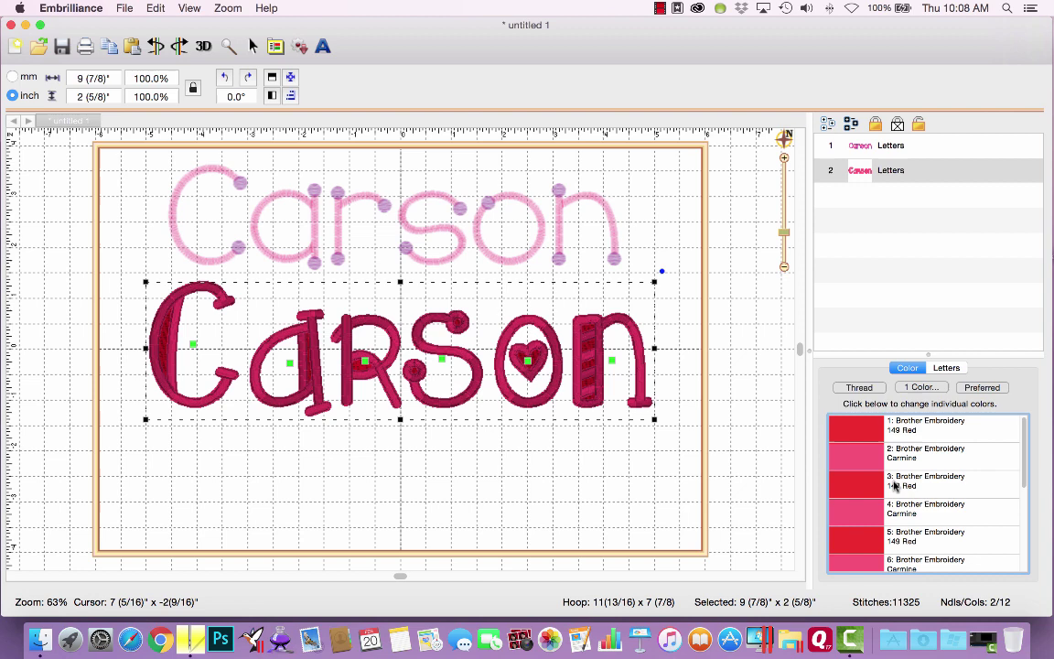
Change the Carmine stops to 987 Light Blue across the whole page
{"action": "right_click", "coordinate": [872, 460]}
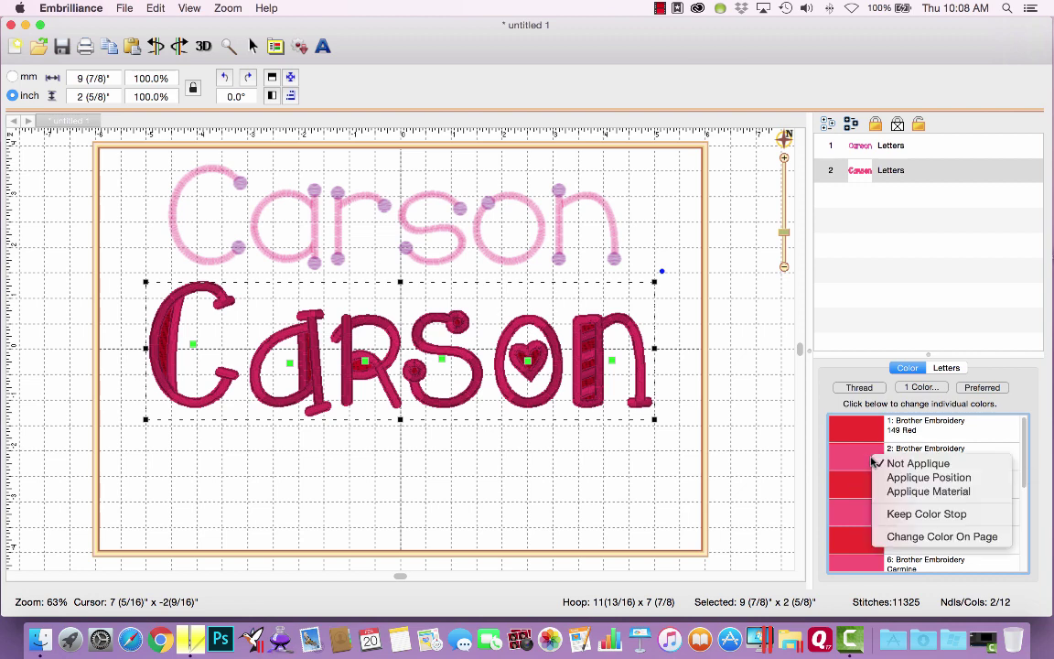
{"action": "left_click", "coordinate": [911, 537]}
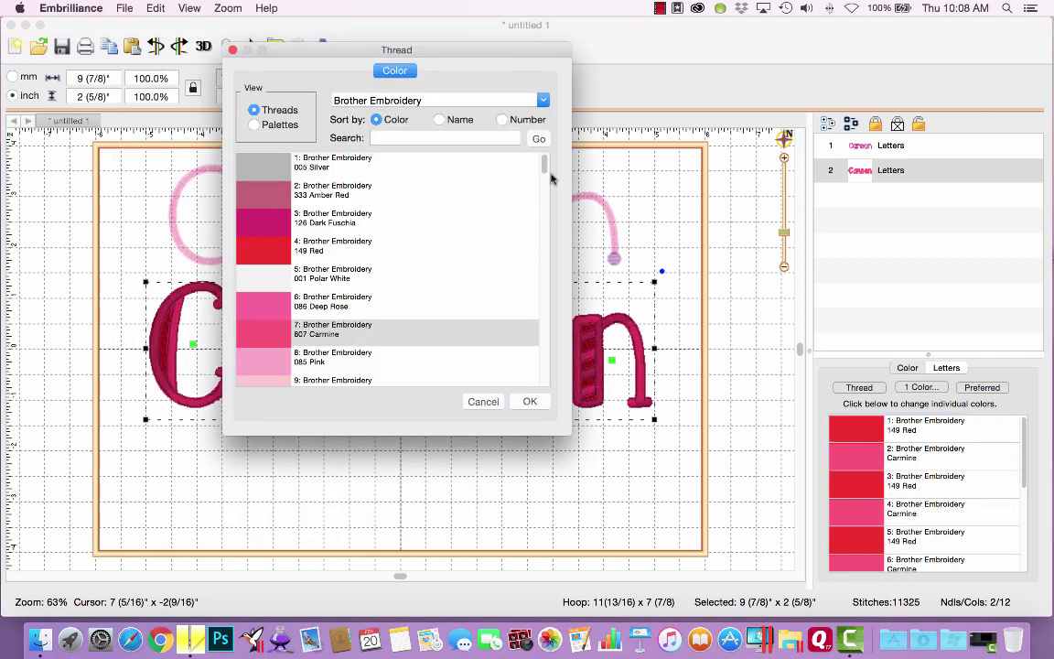
{"action": "left_click_drag", "start_coordinate": [543, 167], "coordinate": [547, 335]}
{"action": "left_click", "coordinate": [329, 241]}
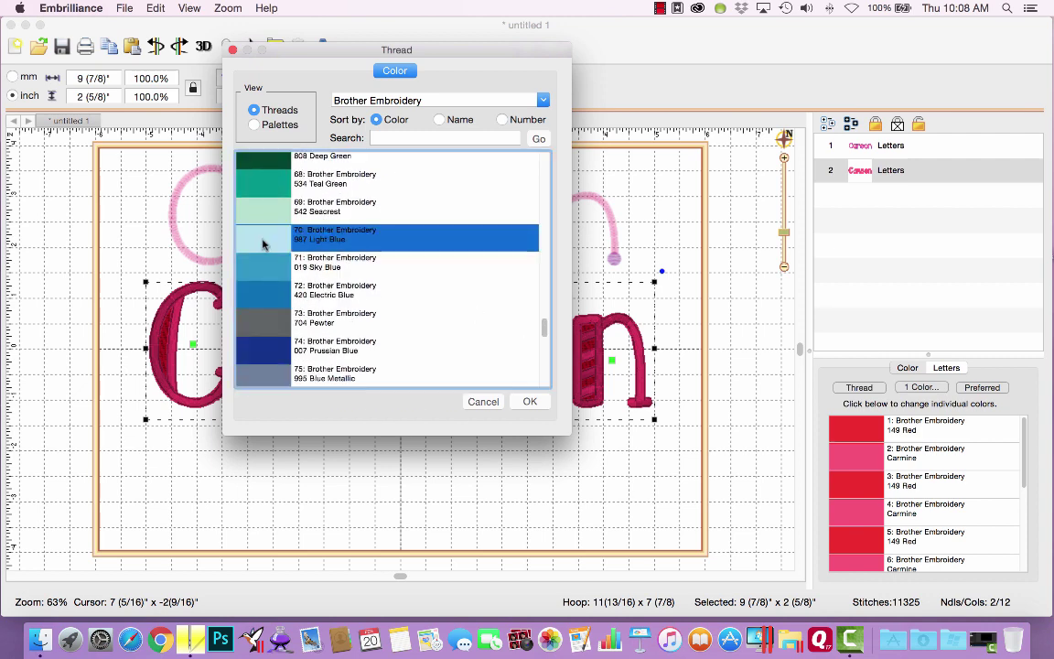
{"action": "left_click", "coordinate": [541, 404]}
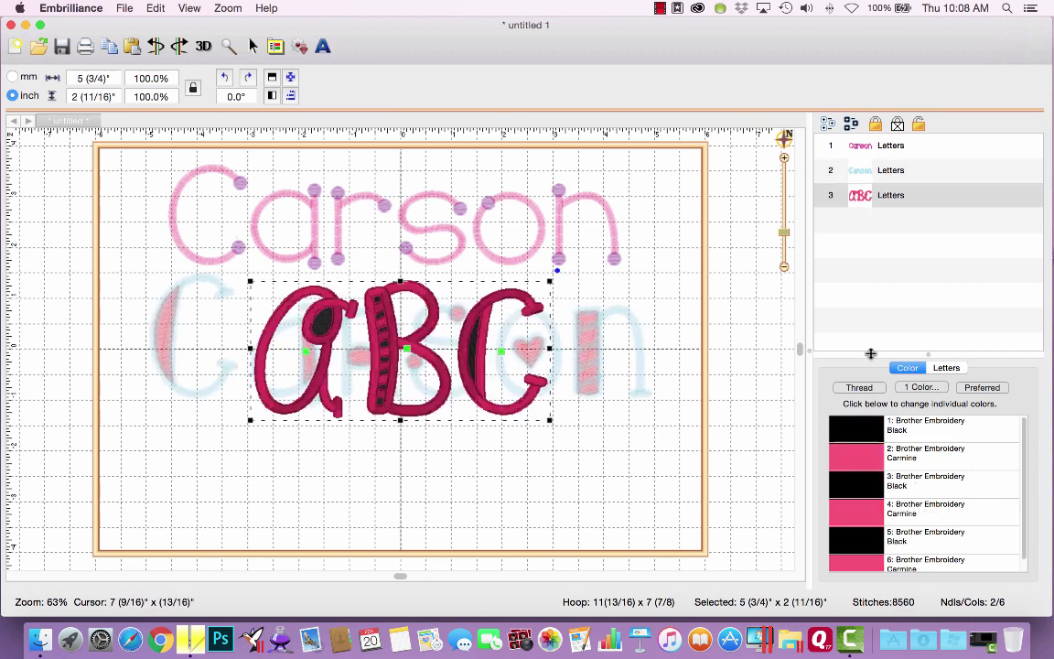
Add a third 'Carson' lettering and set it to the I2SLegoHouse 1_0in outline font
{"action": "left_click", "coordinate": [298, 46]}
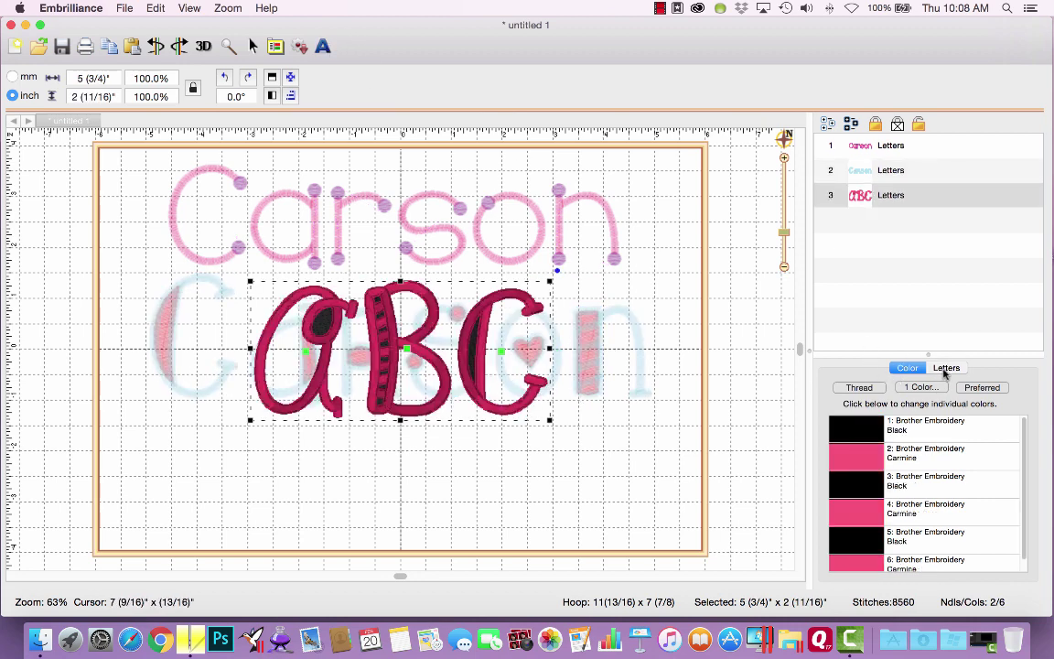
{"action": "left_click", "coordinate": [944, 368]}
{"action": "type", "text": "Carson"}
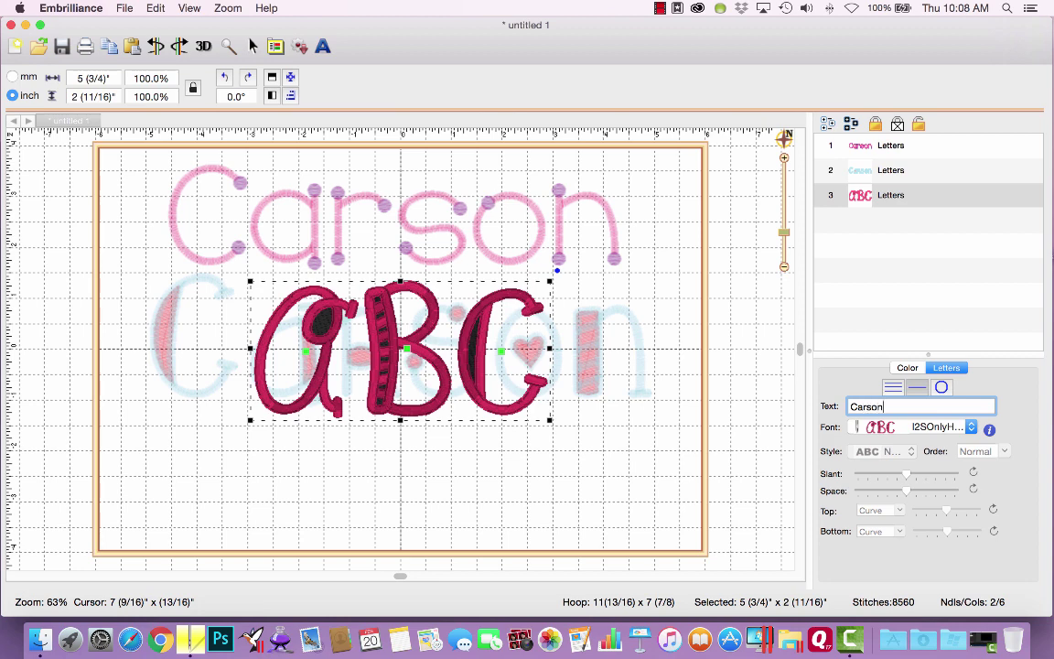
{"action": "key", "text": "Return"}
{"action": "left_click", "coordinate": [881, 430]}
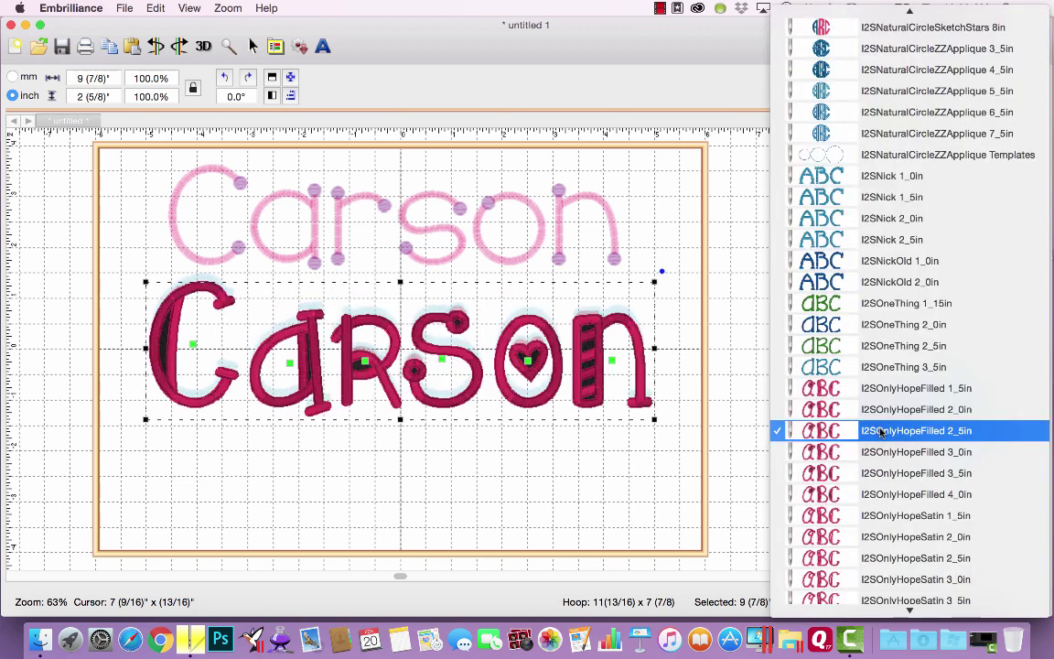
{"action": "type", "text": "I2SLeg"}
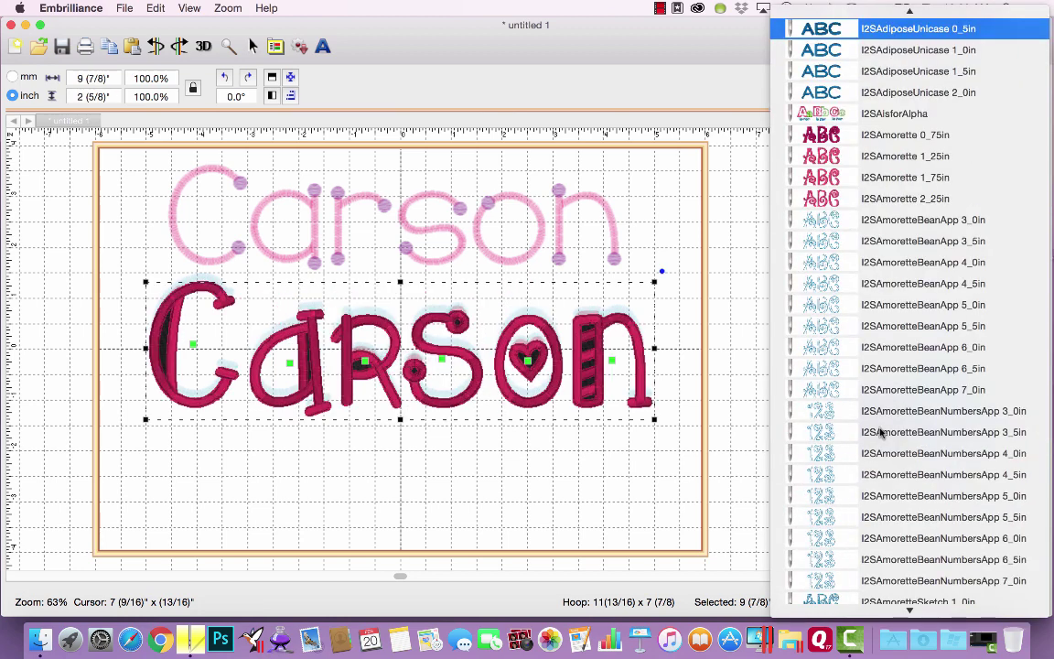
{"action": "scroll", "coordinate": [880, 432], "scroll_direction": "down", "scroll_amount": 10}
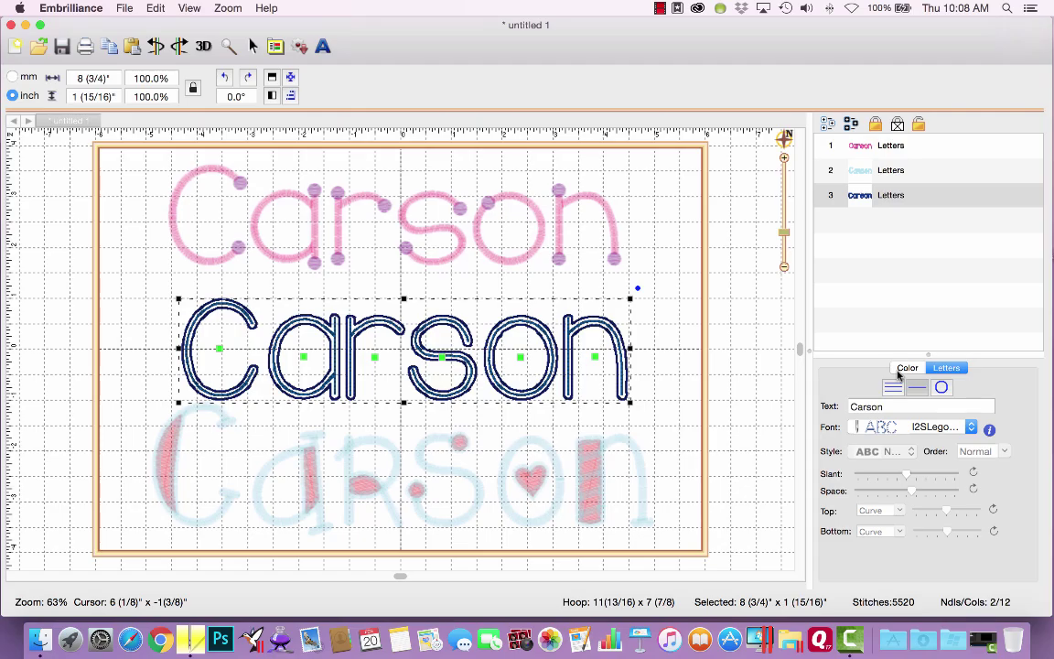
Recolour the Electric Blue stops of the third Carson to 507 Emerald Green page-wide
{"action": "left_click", "coordinate": [903, 369]}
{"action": "right_click", "coordinate": [850, 436]}
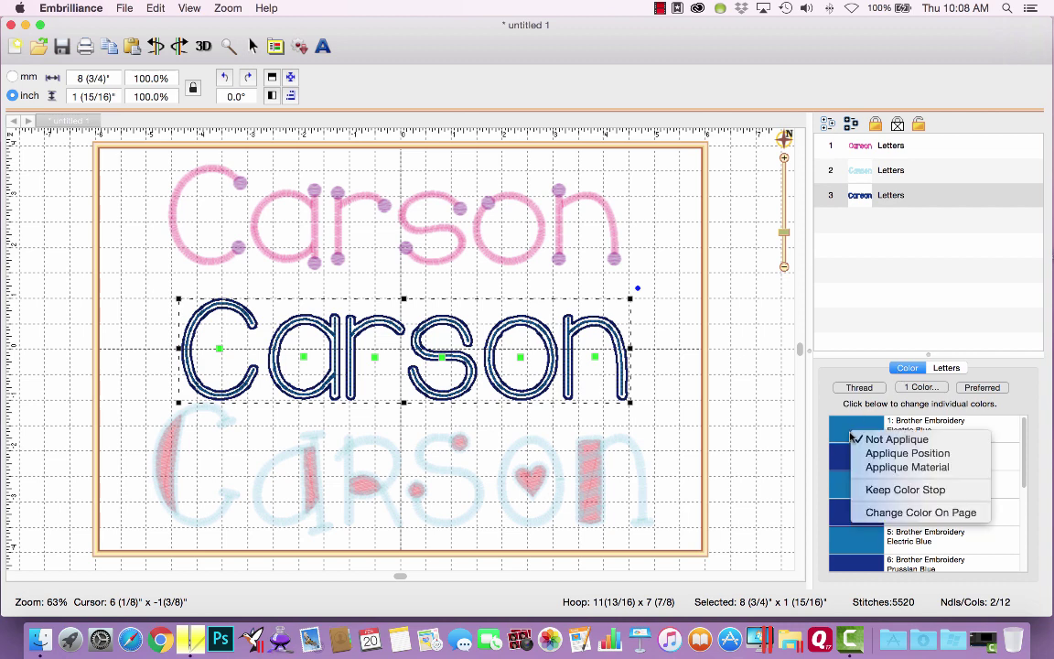
{"action": "left_click", "coordinate": [904, 510]}
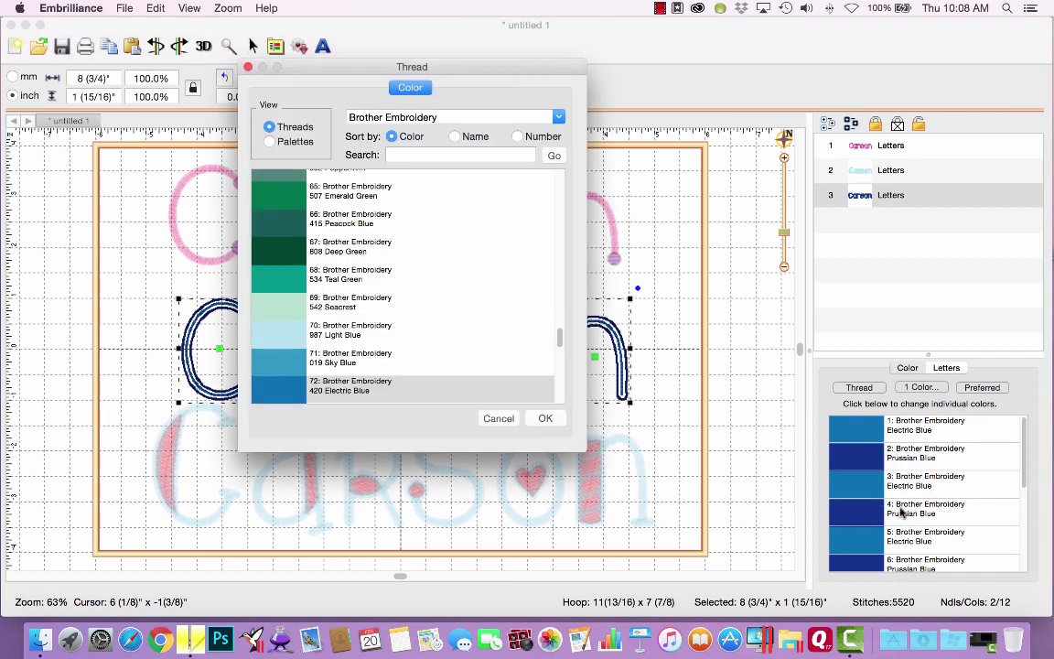
{"action": "left_click", "coordinate": [279, 192]}
{"action": "left_click", "coordinate": [543, 419]}
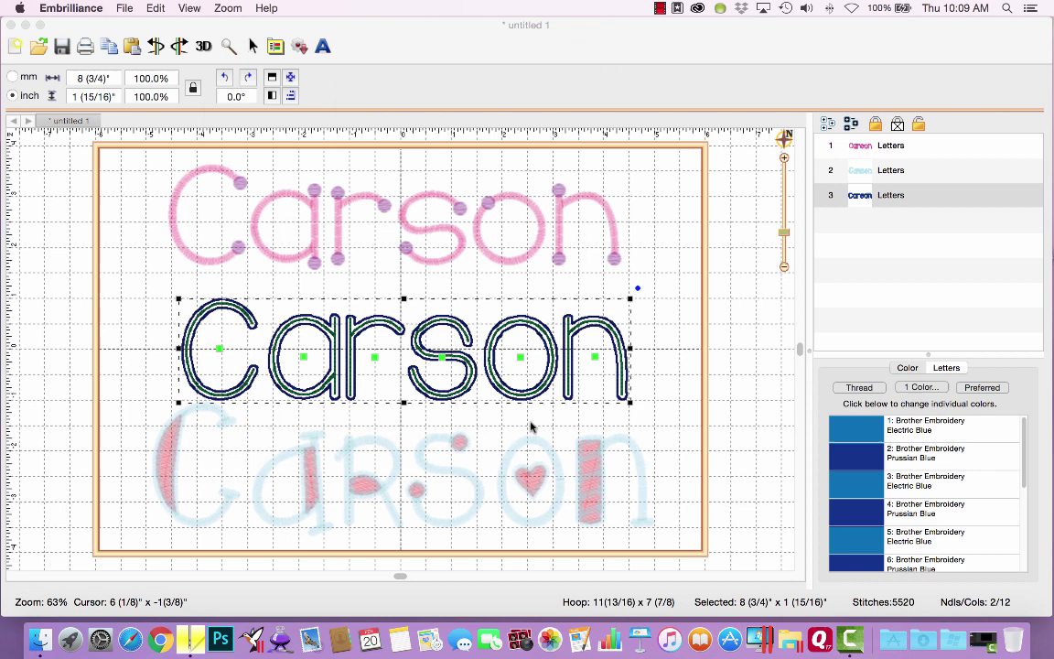
Recolour the Prussian Blue outline to 336 Tangerine page-wide, then deselect everything
{"action": "right_click", "coordinate": [848, 459]}
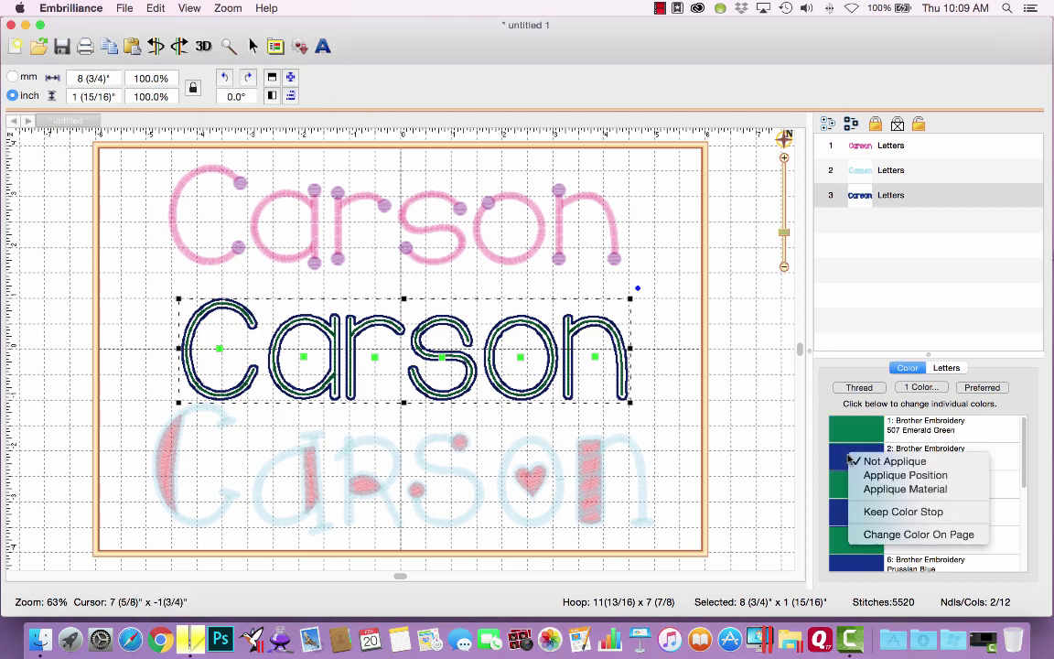
{"action": "left_click", "coordinate": [919, 533]}
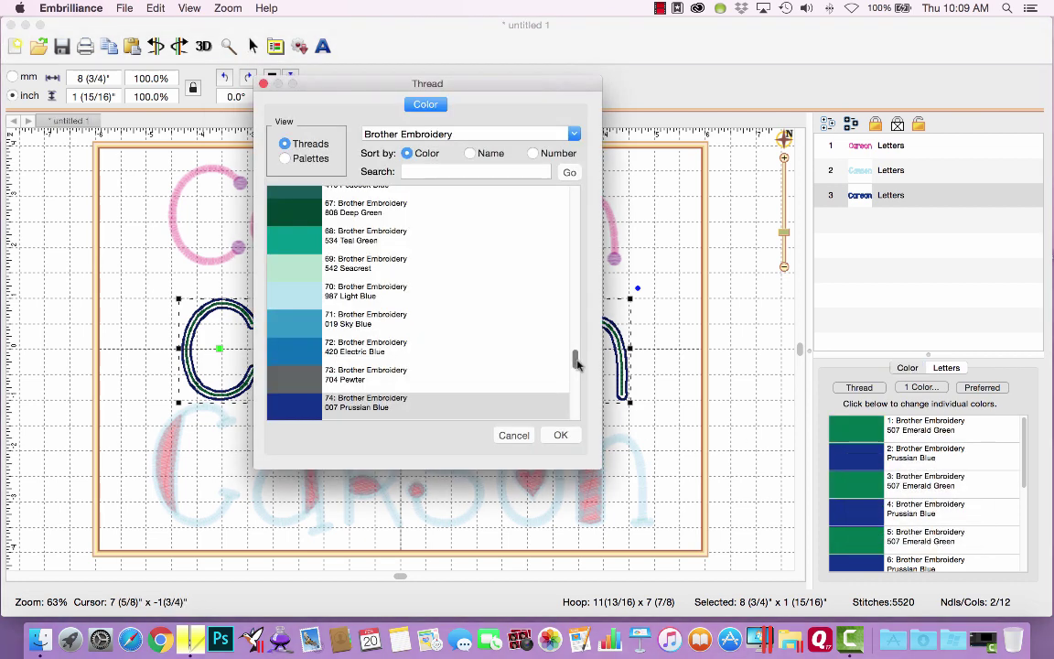
{"action": "left_click_drag", "start_coordinate": [576, 357], "coordinate": [573, 274]}
{"action": "left_click", "coordinate": [275, 346]}
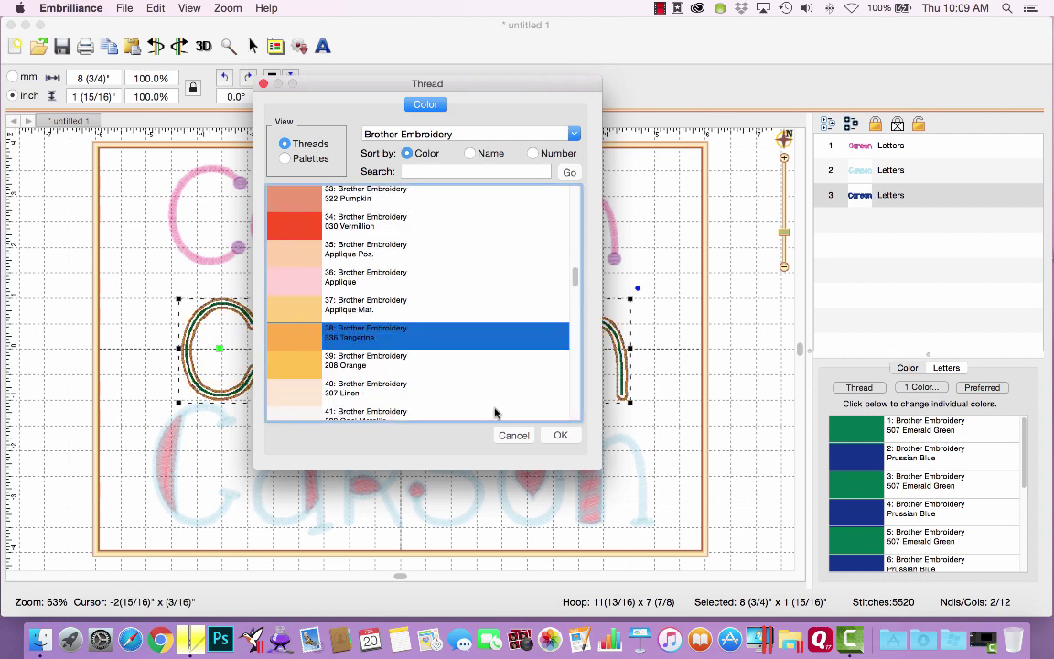
{"action": "left_click", "coordinate": [560, 434]}
{"action": "left_click", "coordinate": [795, 476]}
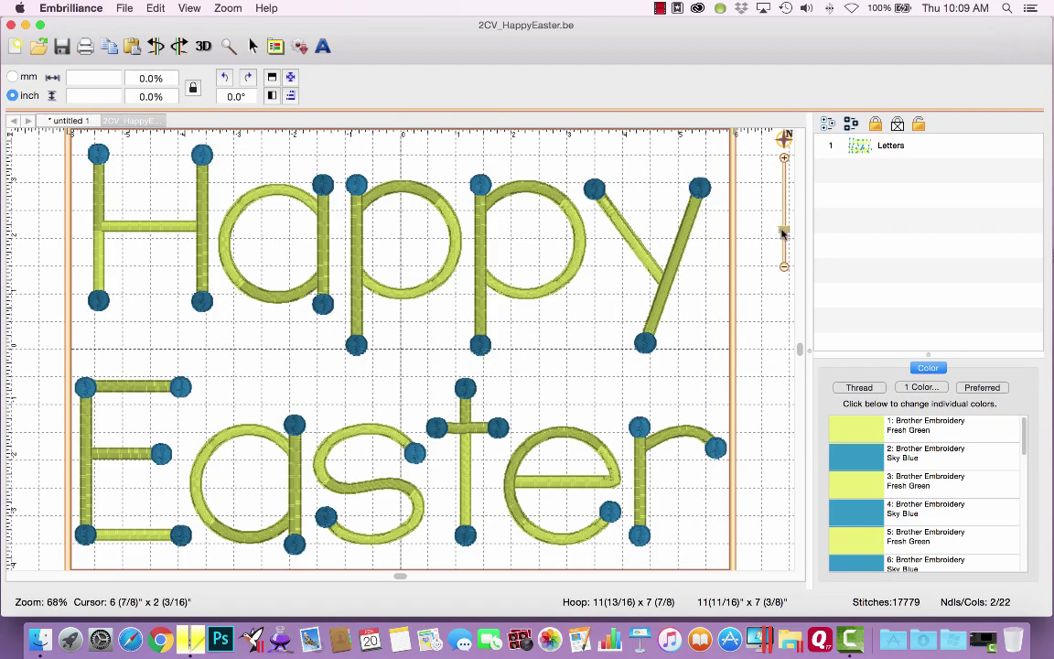
Zoom out slightly on the 2CV_HappyEaster.be design
{"action": "left_click_drag", "start_coordinate": [783, 230], "coordinate": [782, 235]}
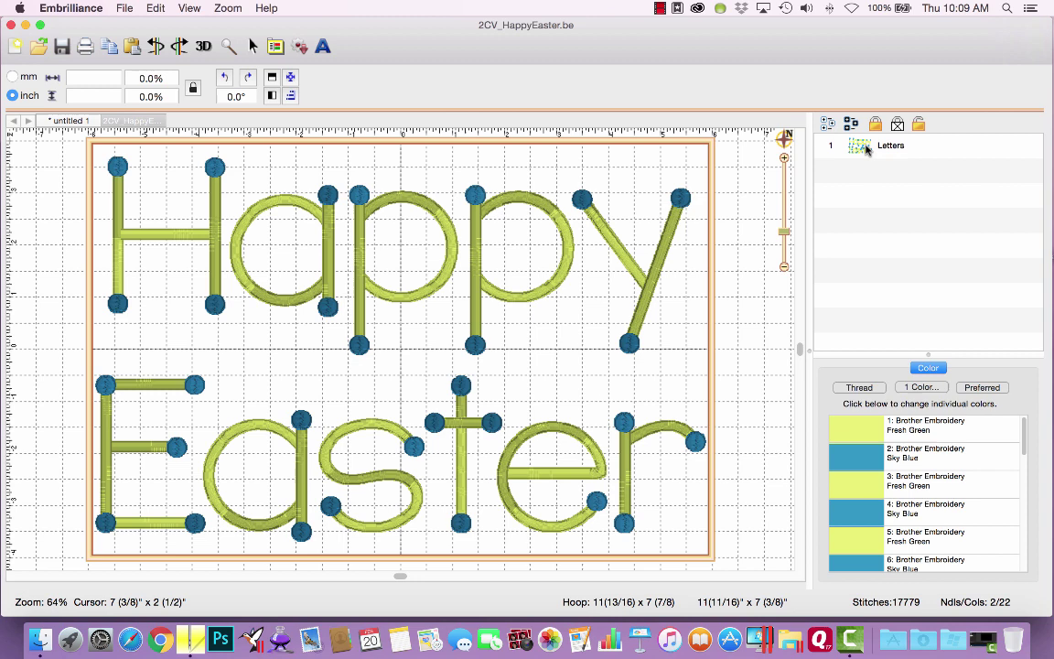
Recolour thread colour 1 (Fresh Green) to 502 Mint Green everywhere on the page
{"action": "right_click", "coordinate": [860, 437]}
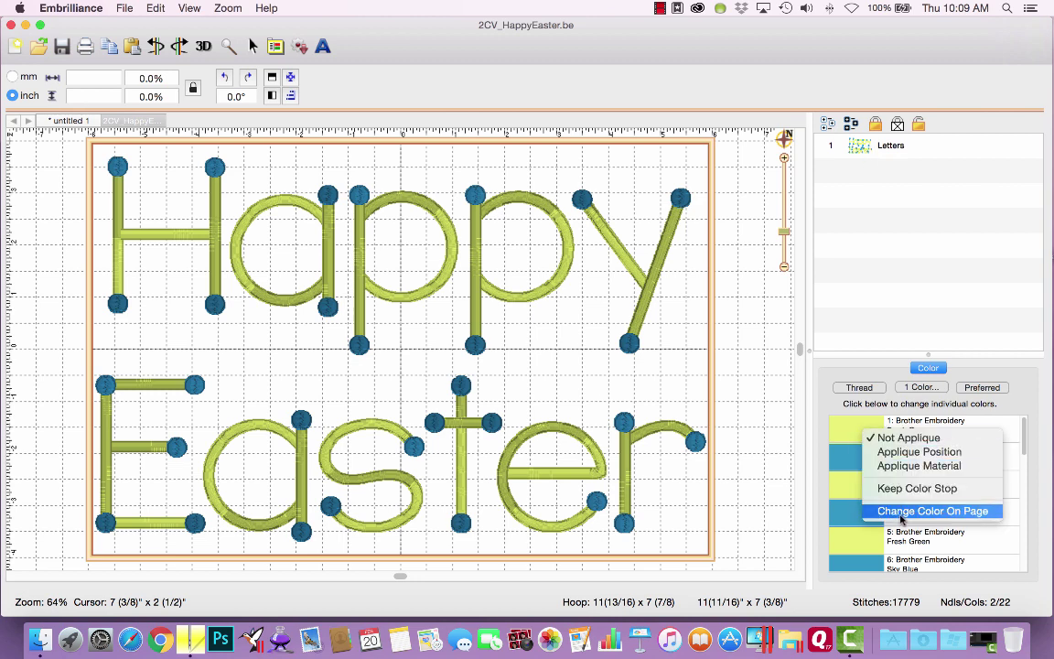
{"action": "left_click", "coordinate": [901, 510]}
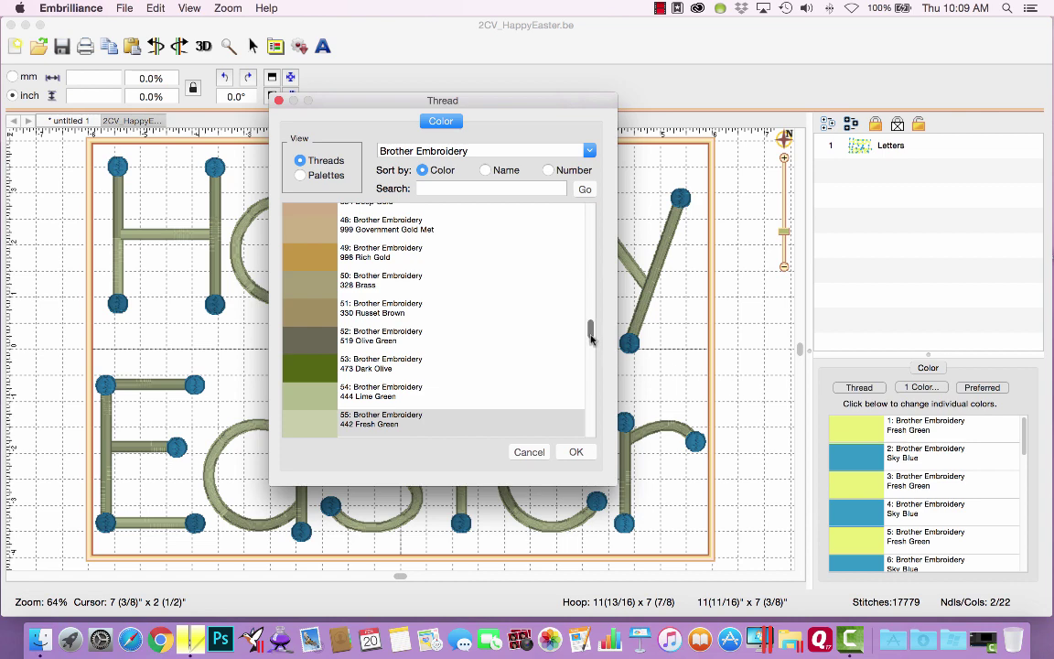
{"action": "left_click_drag", "start_coordinate": [590, 331], "coordinate": [601, 358]}
{"action": "left_click", "coordinate": [316, 336]}
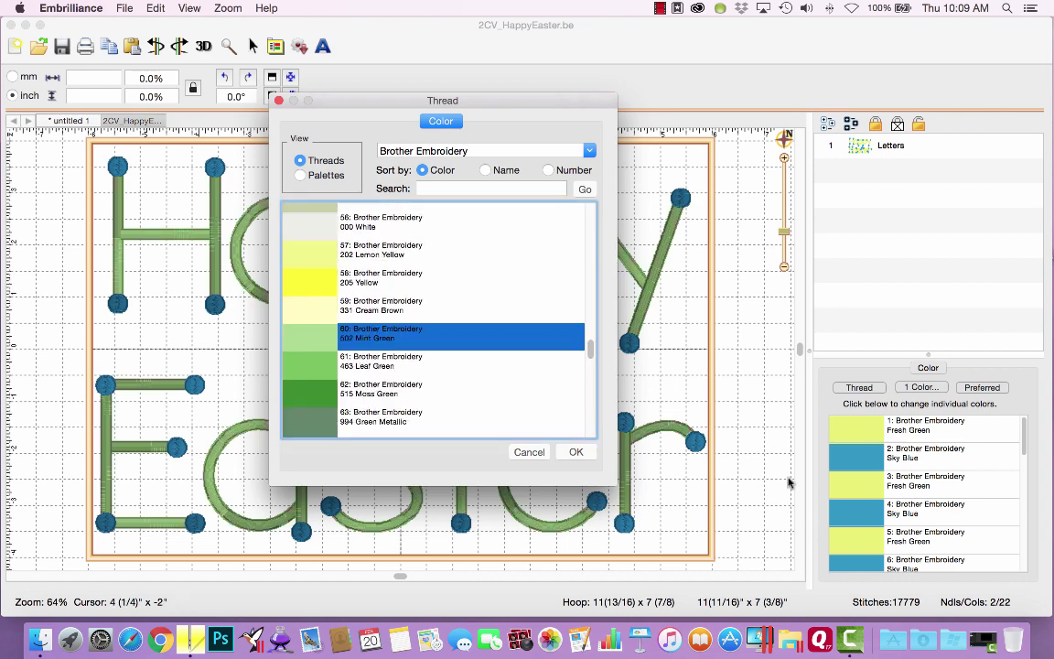
{"action": "left_click", "coordinate": [586, 453]}
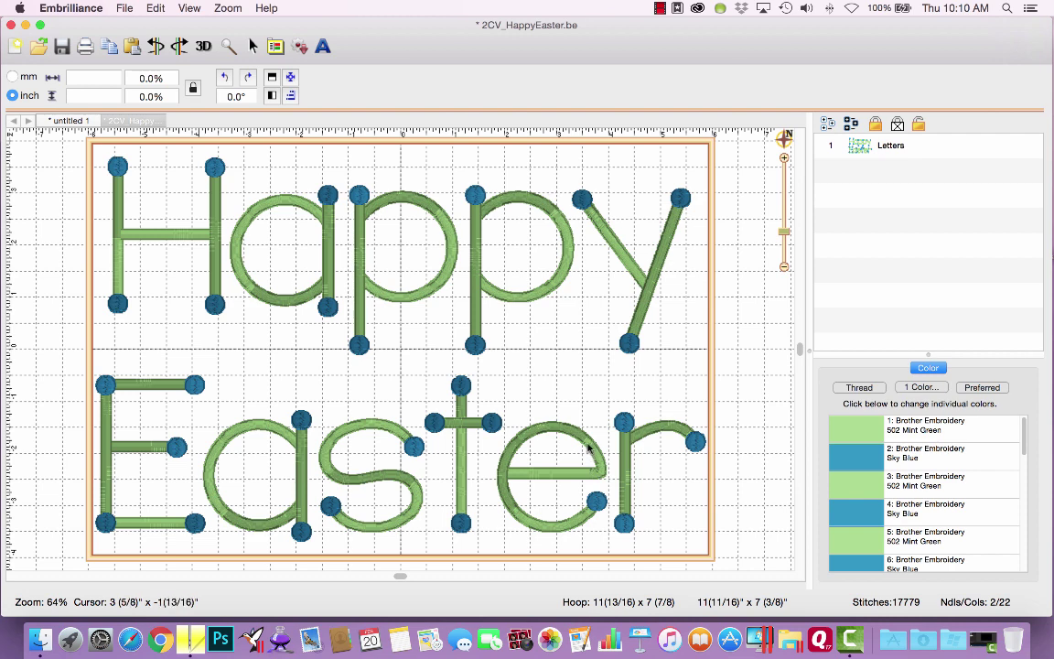
Recolour colour stop 2, the H's end dots, to 086 Deep Rose
{"action": "left_click", "coordinate": [844, 462]}
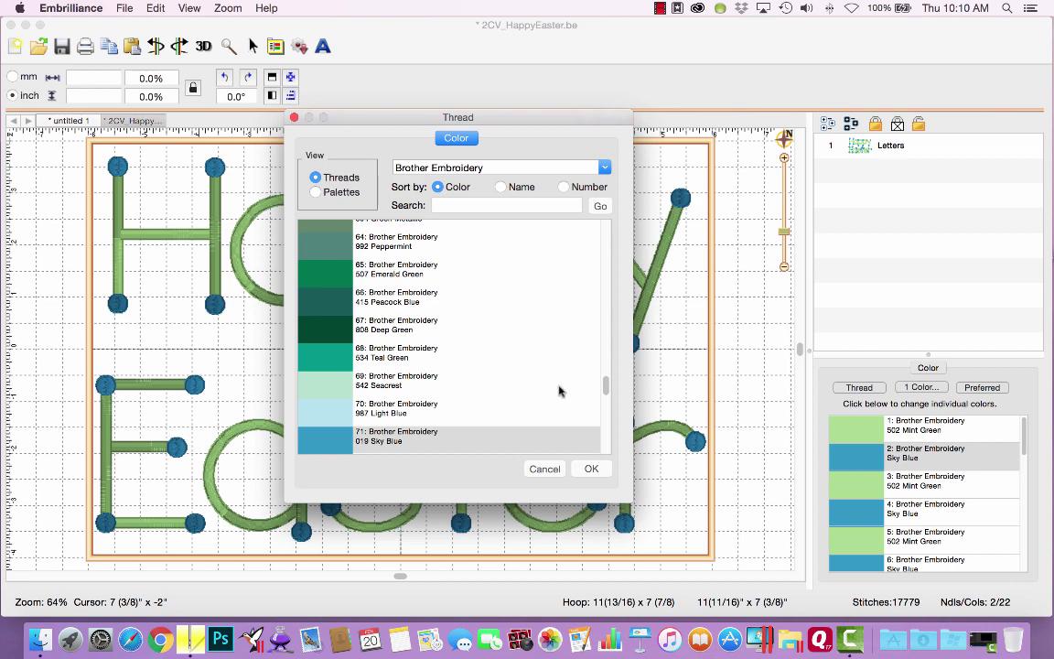
{"action": "left_click_drag", "start_coordinate": [605, 386], "coordinate": [604, 243]}
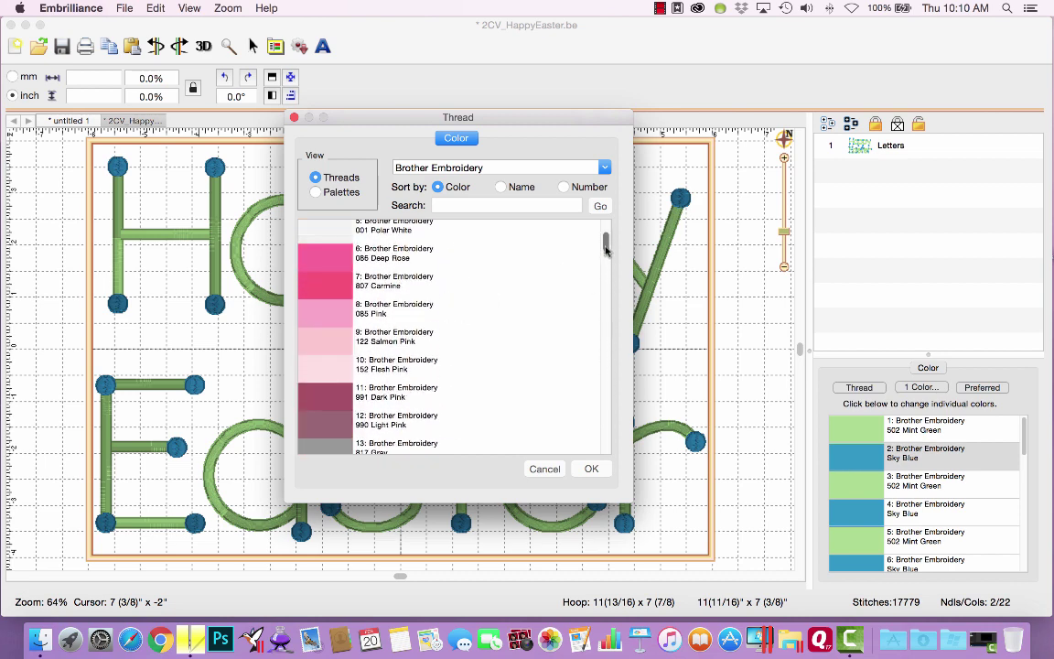
{"action": "left_click", "coordinate": [324, 257]}
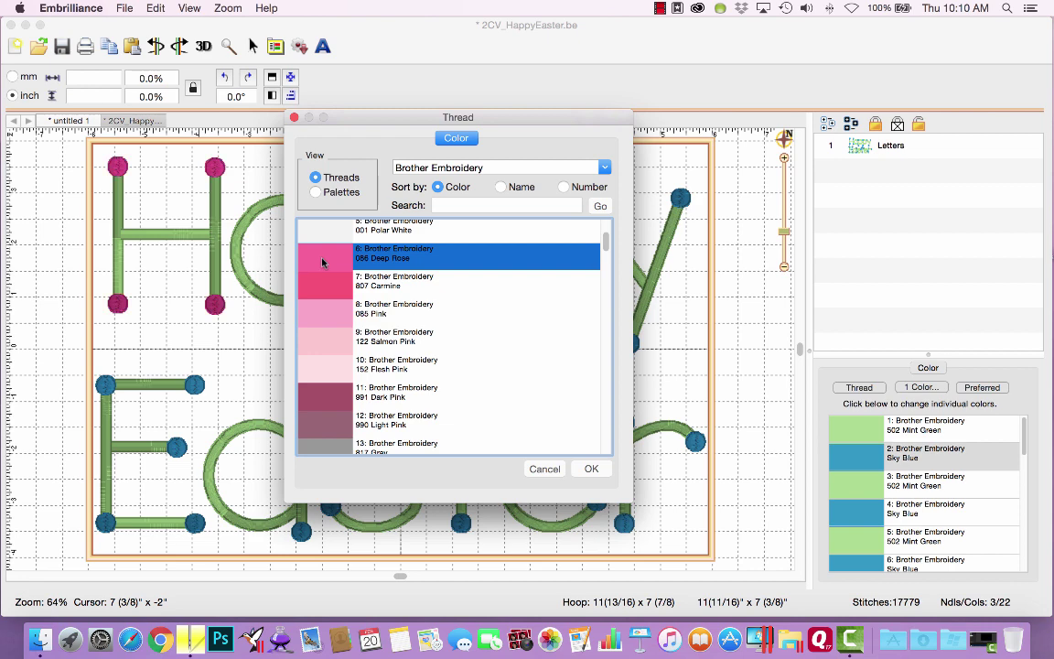
{"action": "left_click", "coordinate": [591, 470]}
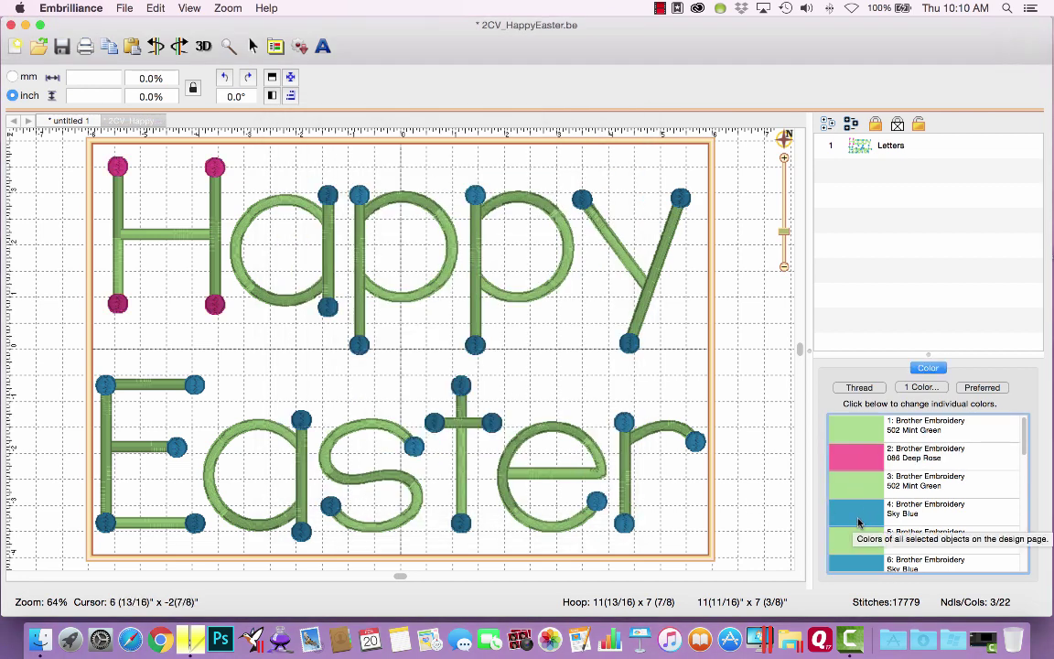
Recolour colour stop 4, the a's dots, to 205 Yellow
{"action": "double_click", "coordinate": [857, 512]}
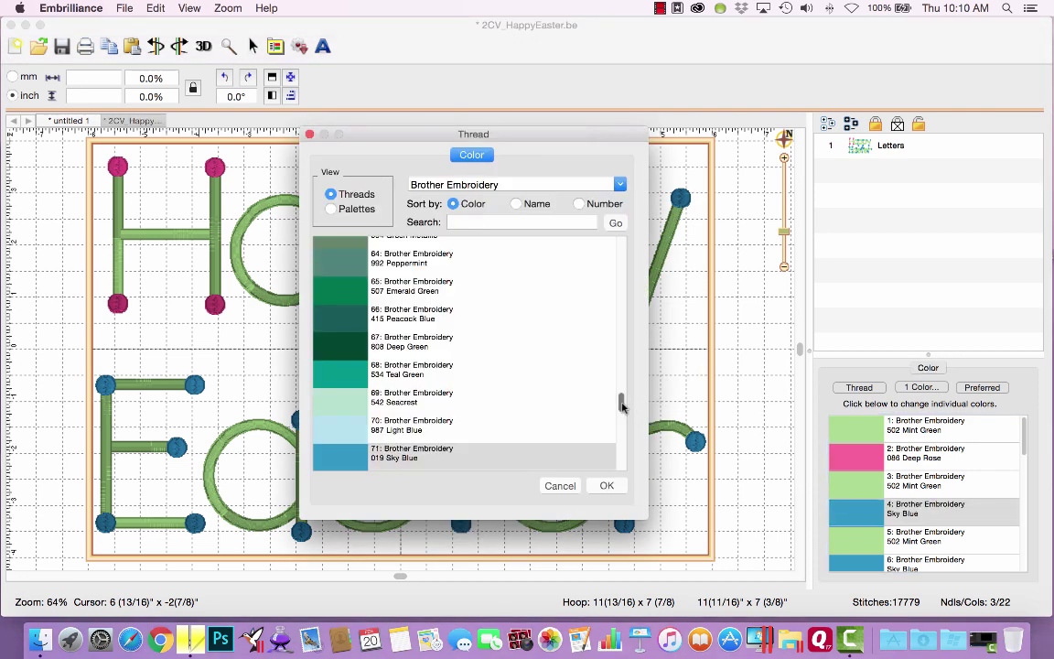
{"action": "left_click_drag", "start_coordinate": [622, 399], "coordinate": [621, 377]}
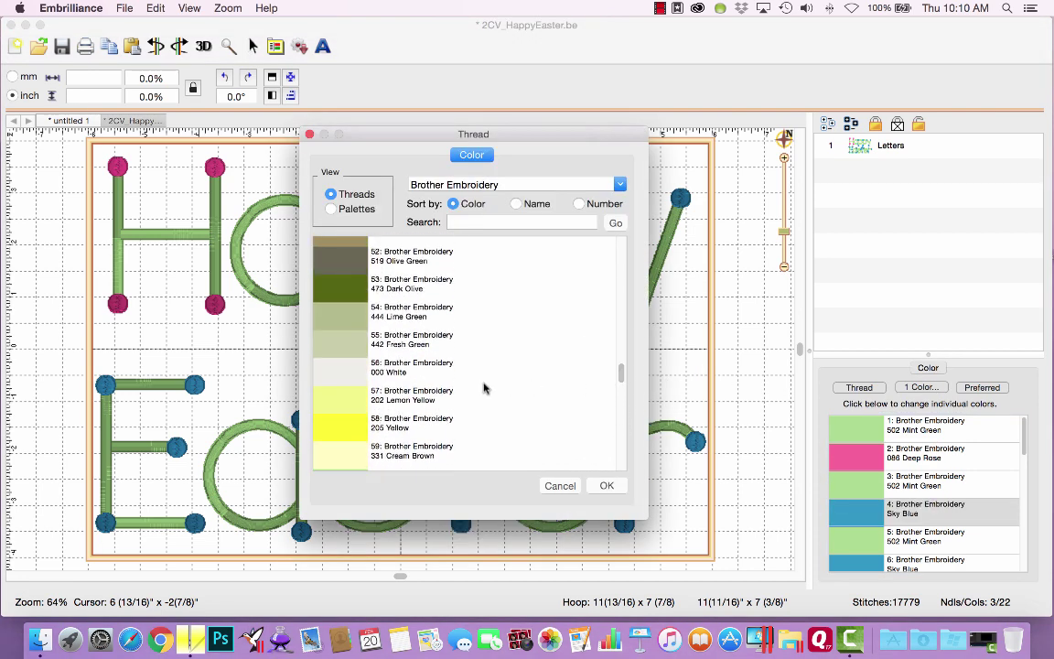
{"action": "left_click", "coordinate": [385, 426]}
{"action": "left_click", "coordinate": [608, 486]}
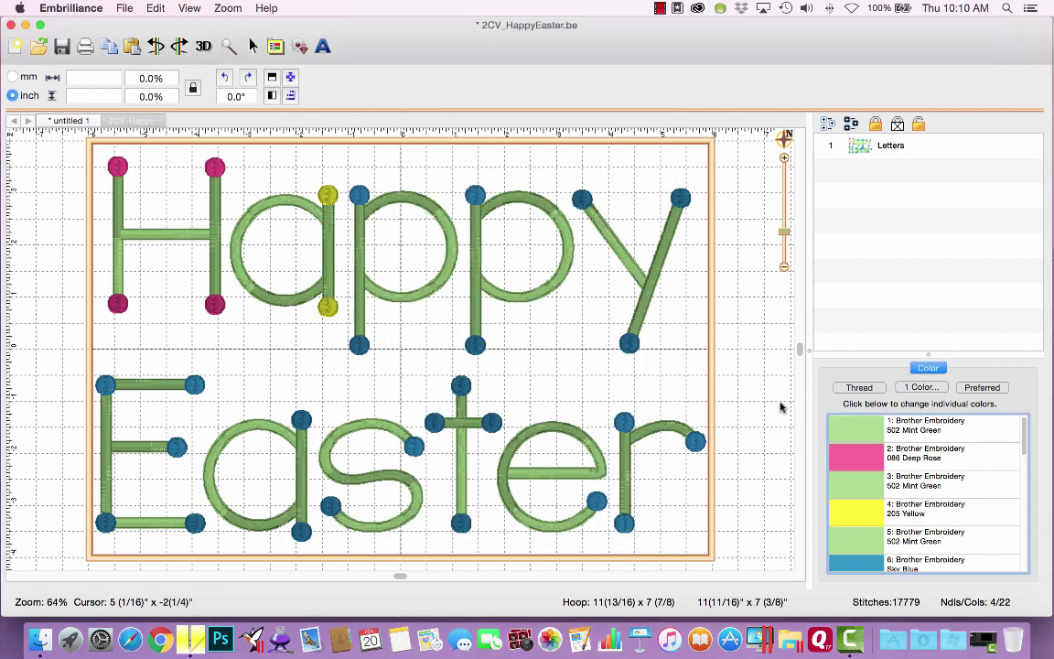
Review all 22 colour stops in the enlarged list, restore its size, and select the Happy Easter lettering
{"action": "left_click_drag", "start_coordinate": [927, 355], "coordinate": [927, 170]}
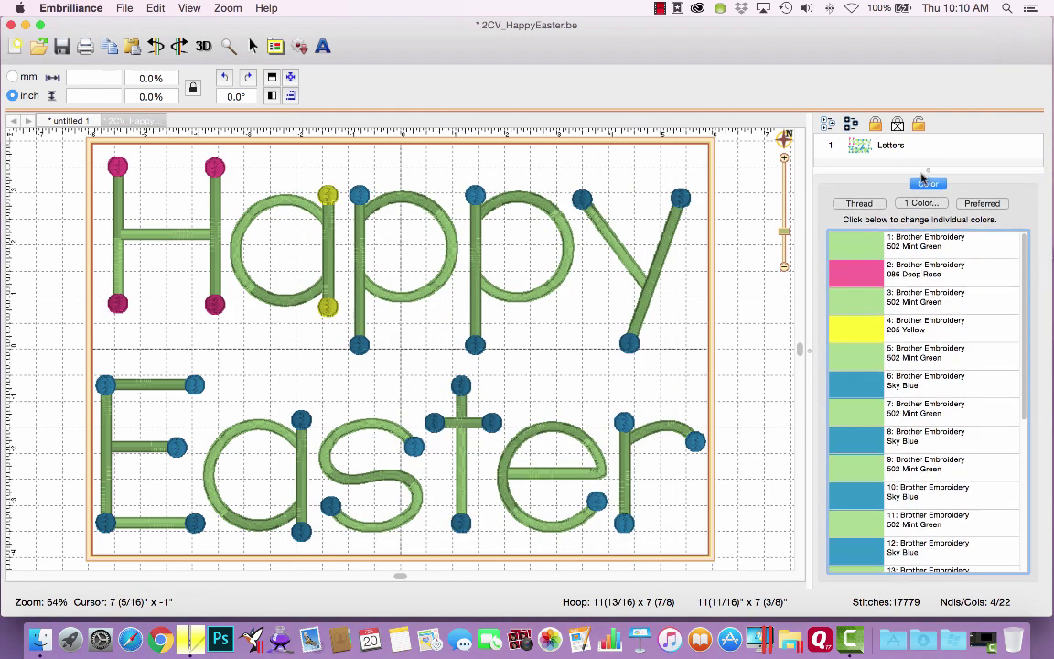
{"action": "scroll", "coordinate": [901, 392], "scroll_direction": "down", "scroll_amount": 2}
{"action": "scroll", "coordinate": [901, 392], "scroll_direction": "down", "scroll_amount": 8}
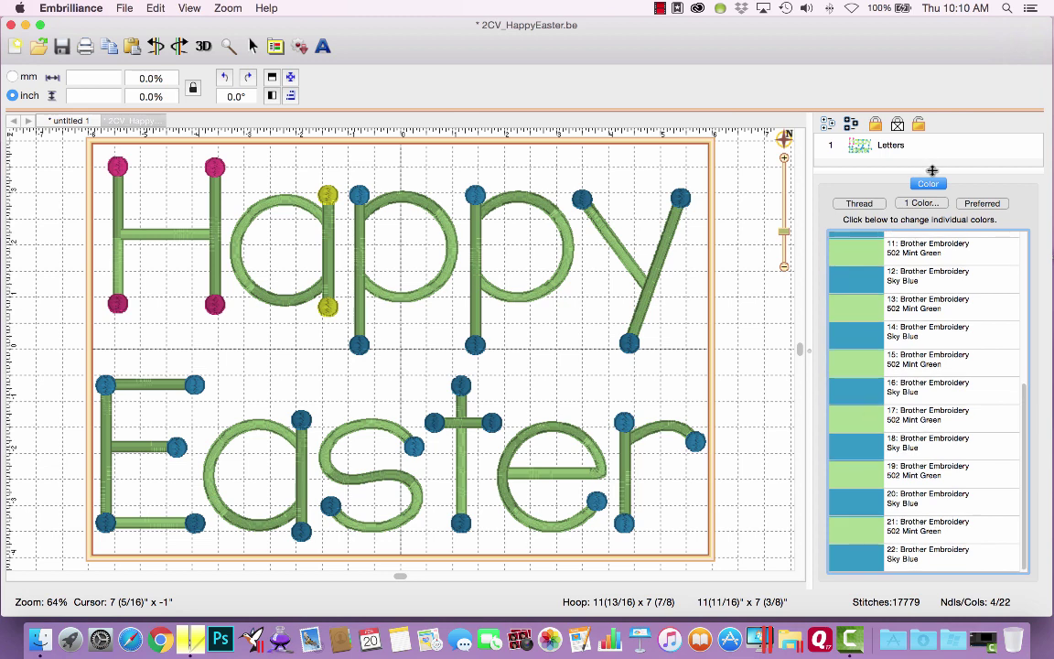
{"action": "left_click_drag", "start_coordinate": [928, 170], "coordinate": [927, 341]}
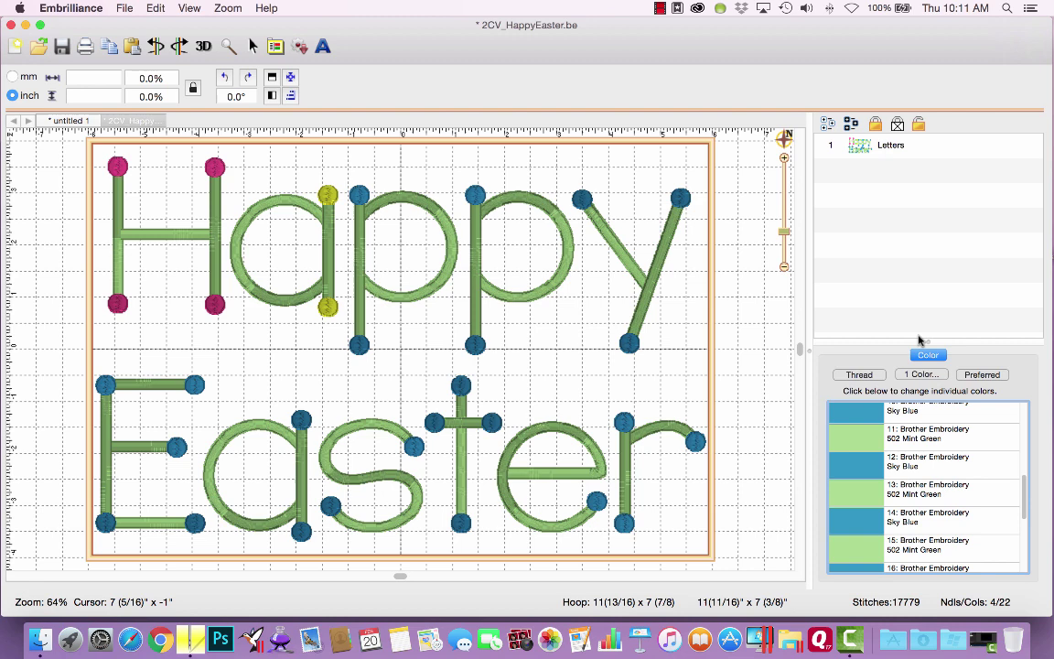
{"action": "left_click", "coordinate": [395, 302]}
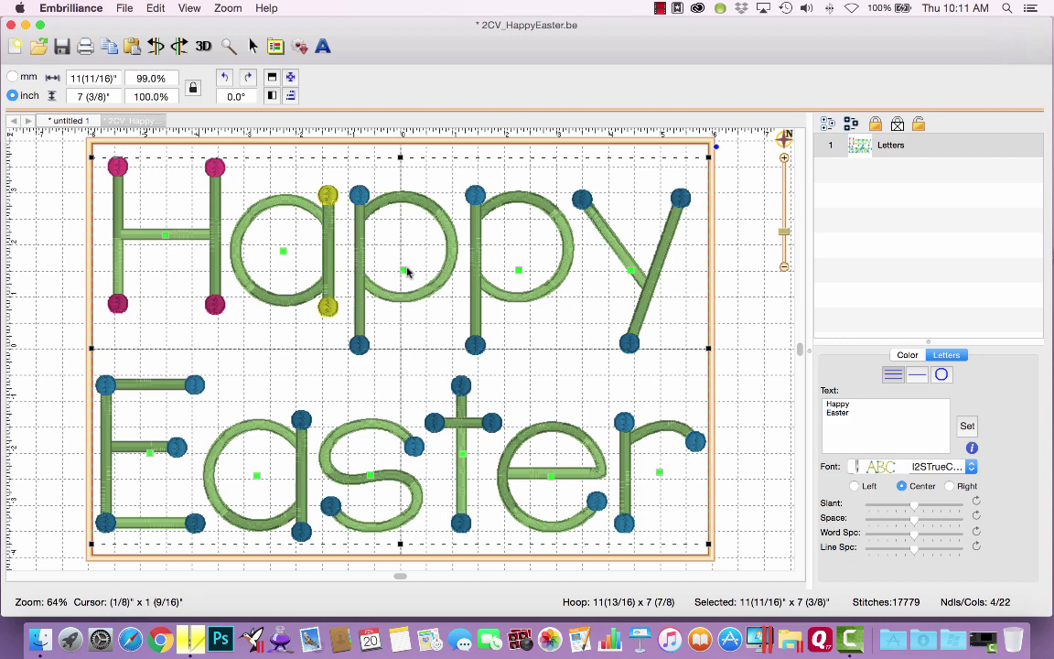
Give the second p's dots 336 Tangerine and the y's dots 614 Purple
{"action": "left_click", "coordinate": [517, 273]}
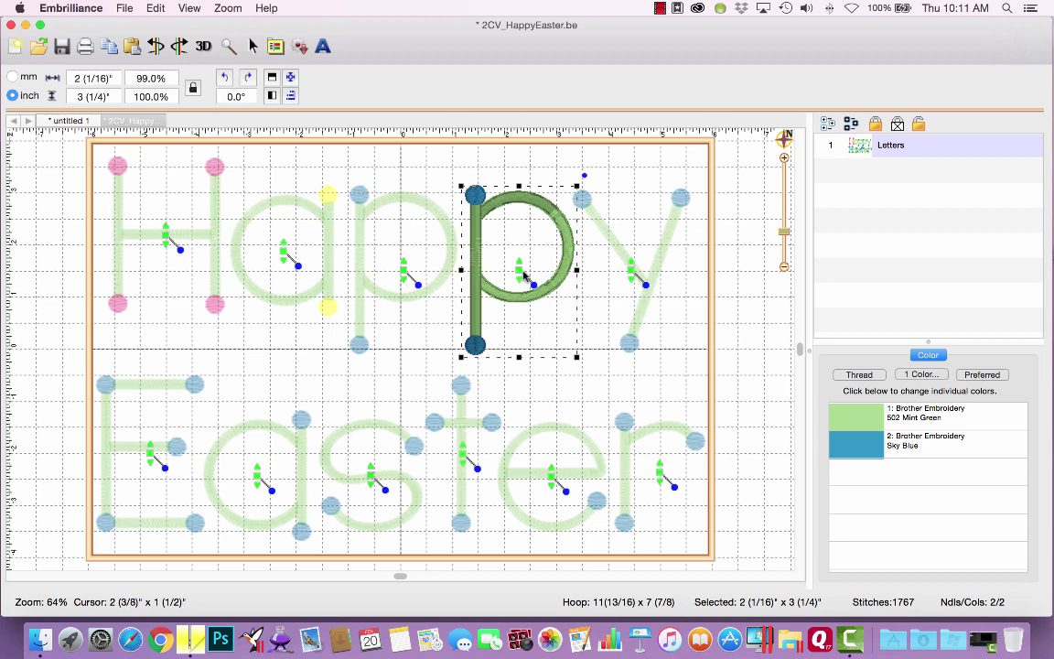
{"action": "left_click", "coordinate": [858, 451]}
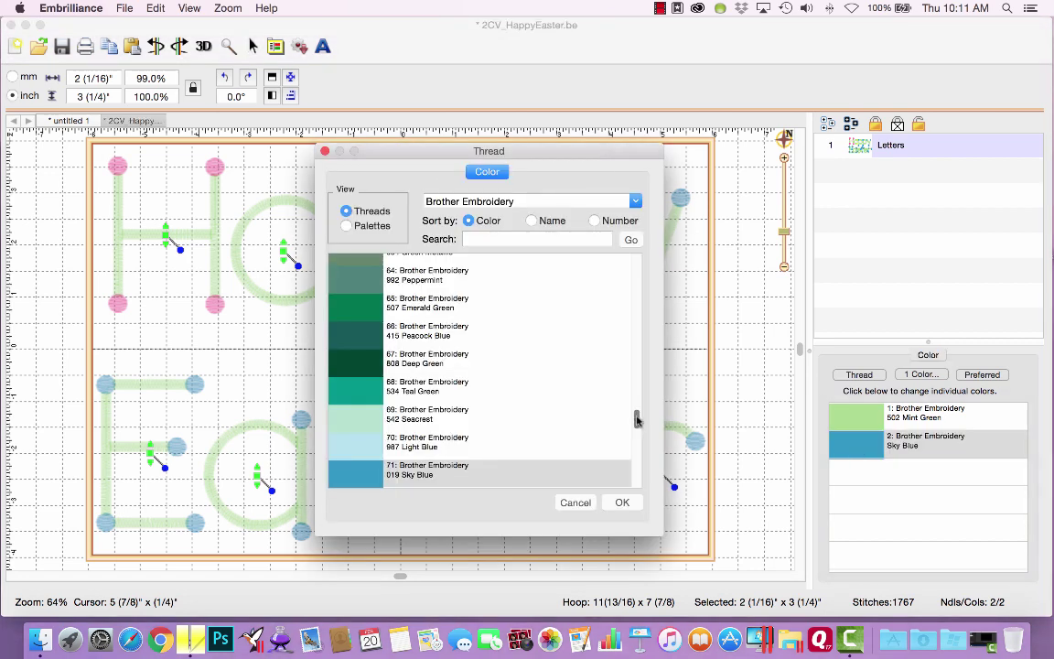
{"action": "left_click_drag", "start_coordinate": [636, 419], "coordinate": [636, 349]}
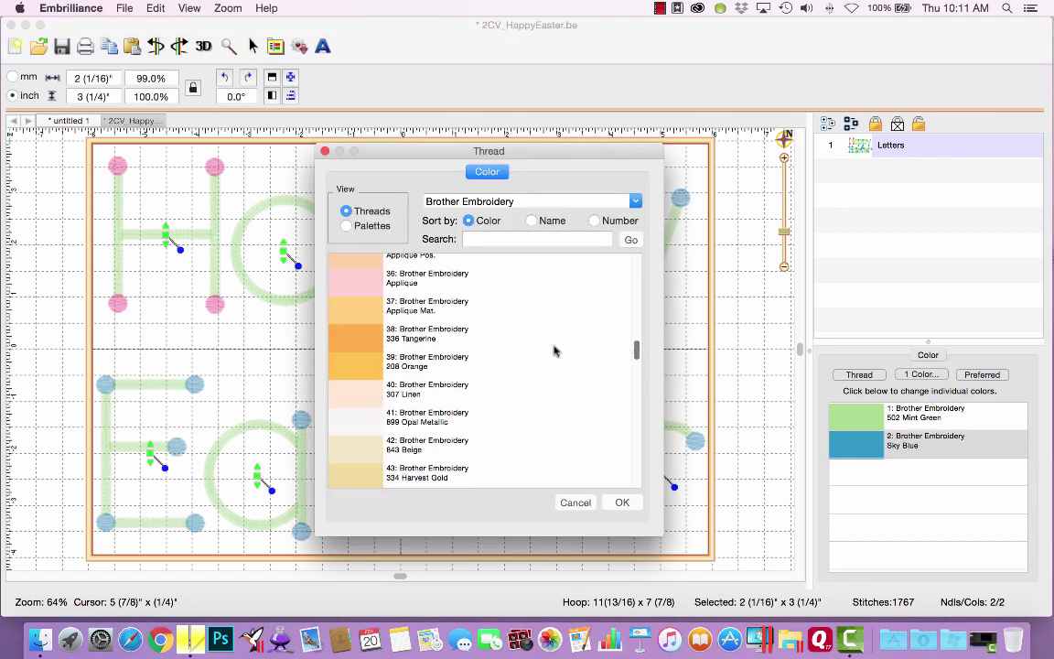
{"action": "left_click", "coordinate": [345, 337]}
{"action": "left_click", "coordinate": [622, 501]}
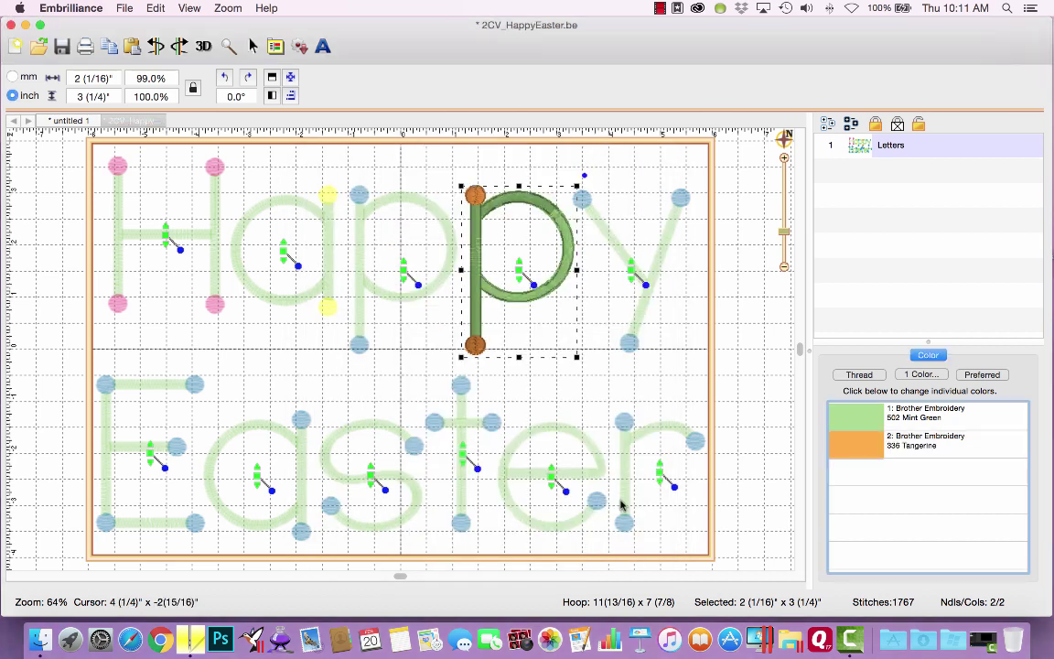
{"action": "left_click", "coordinate": [637, 291]}
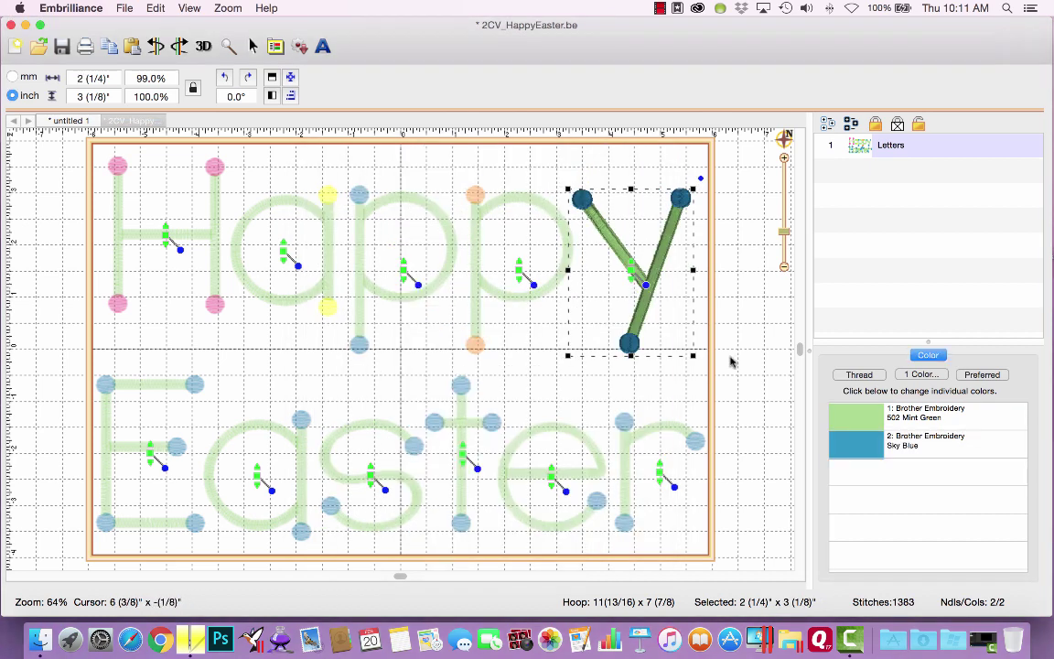
{"action": "left_click", "coordinate": [852, 455]}
{"action": "left_click_drag", "start_coordinate": [651, 437], "coordinate": [652, 471]}
{"action": "left_click", "coordinate": [340, 376]}
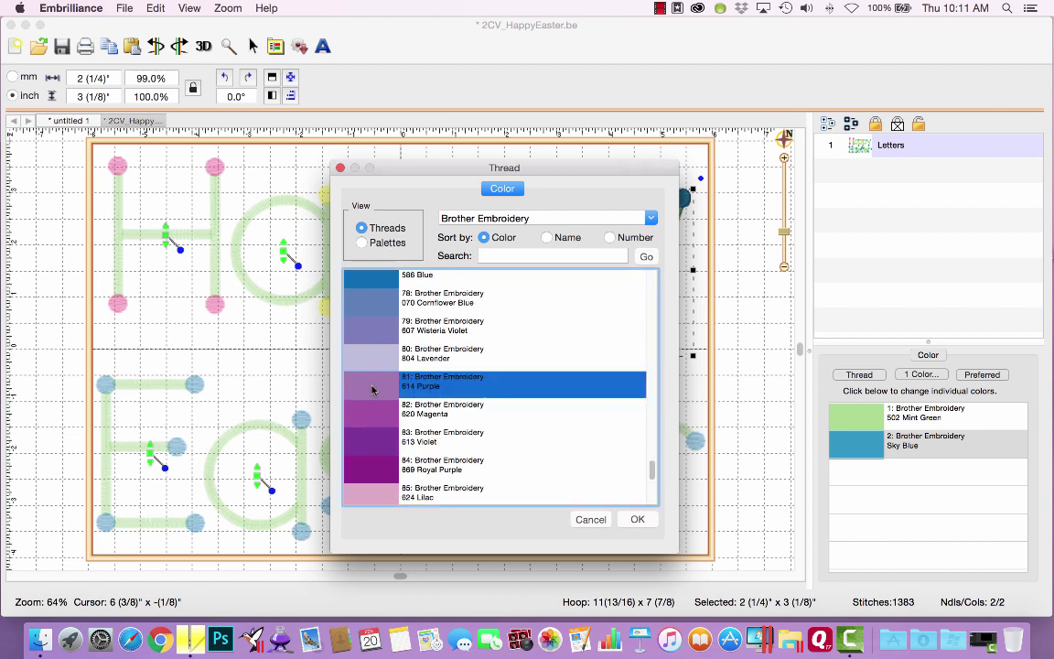
{"action": "left_click", "coordinate": [636, 519]}
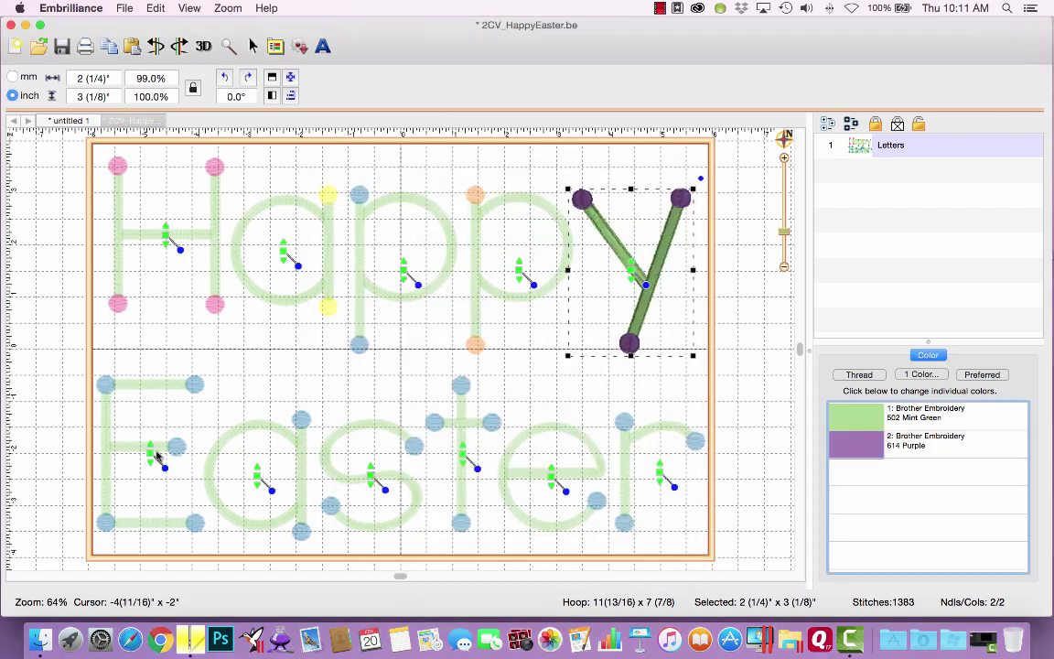
Using the page colours, set the a's dots to Tangerine and the s's dots to 614 Purple
{"action": "left_click", "coordinate": [257, 480]}
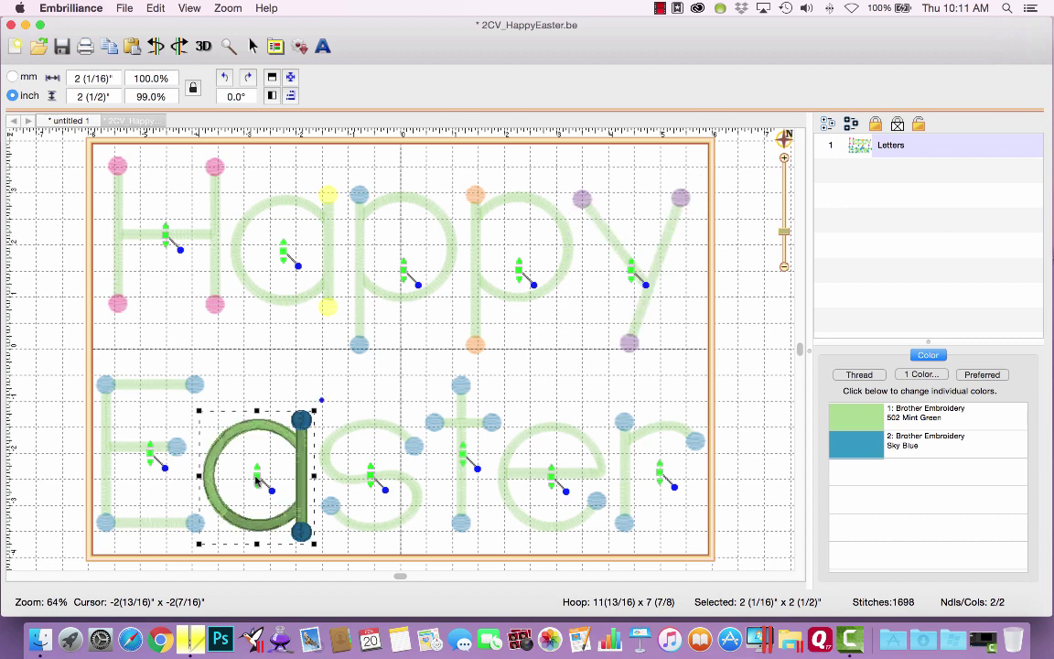
{"action": "left_click", "coordinate": [856, 447]}
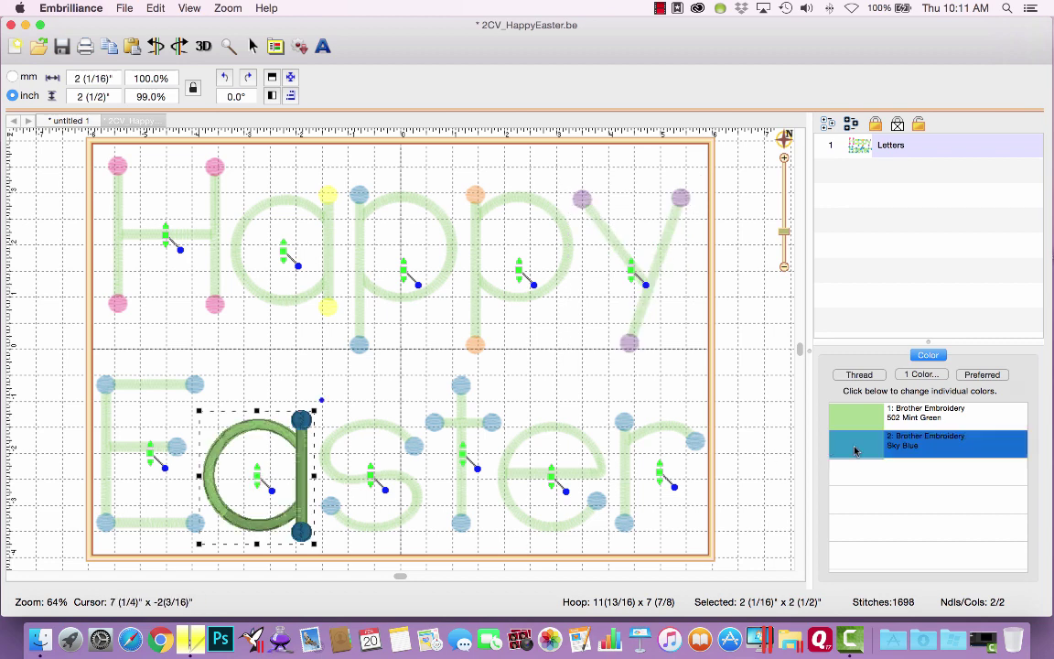
{"action": "left_click_drag", "start_coordinate": [666, 452], "coordinate": [665, 382]}
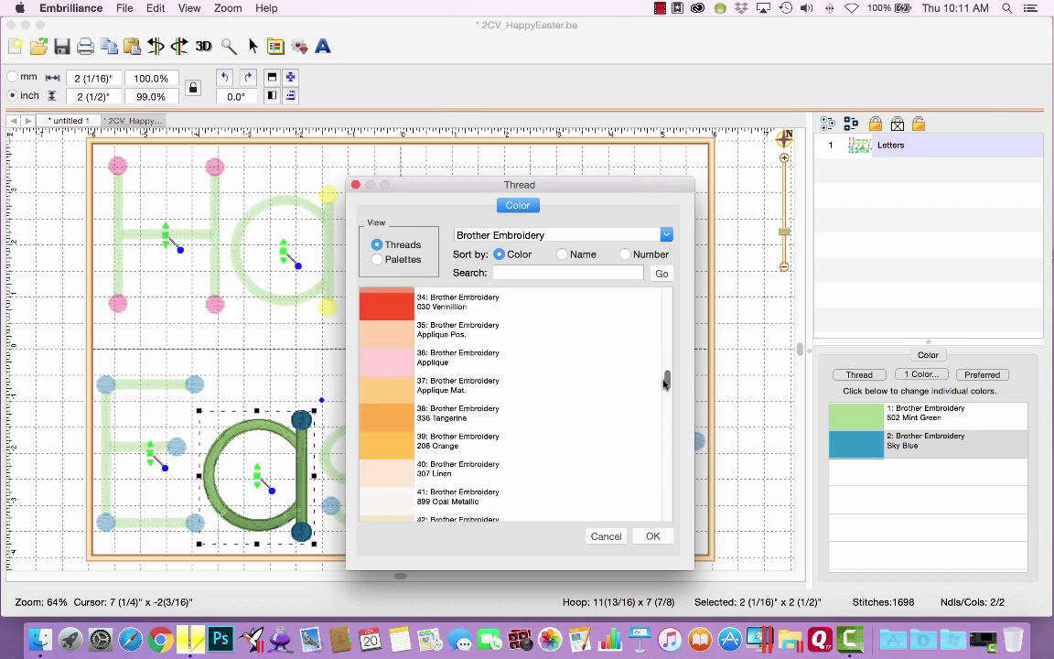
{"action": "left_click", "coordinate": [377, 260]}
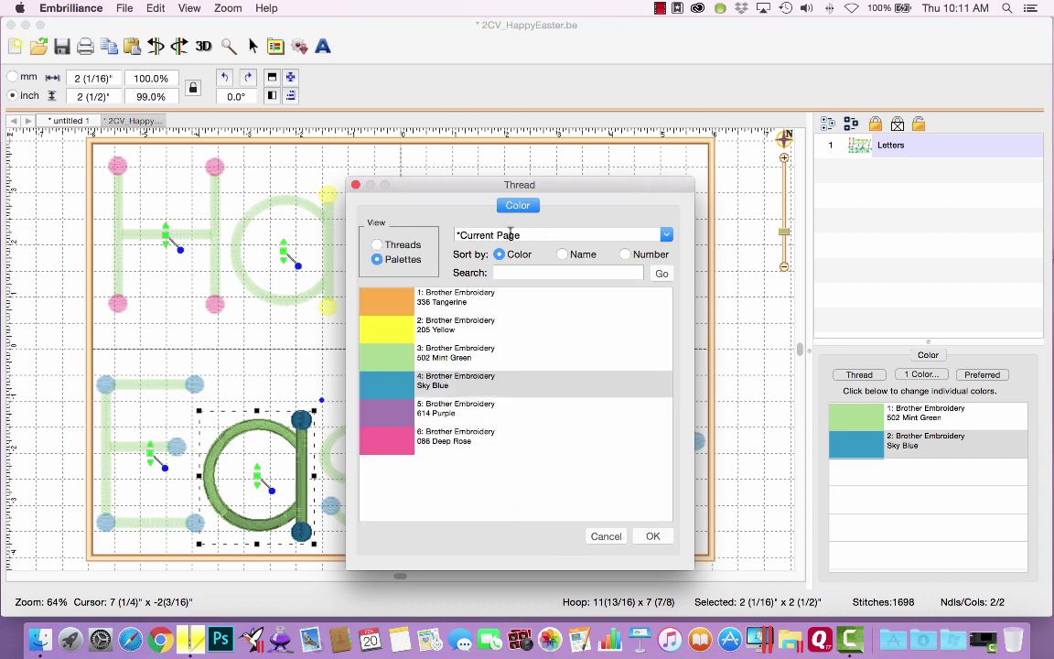
{"action": "left_click", "coordinate": [446, 311]}
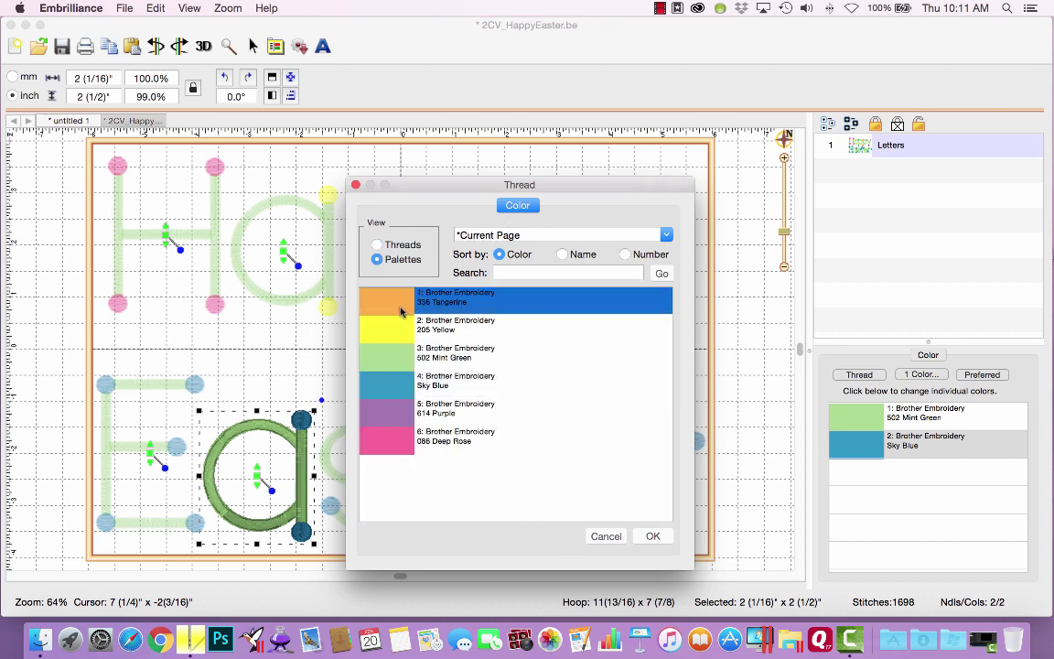
{"action": "left_click", "coordinate": [650, 536]}
{"action": "left_click", "coordinate": [368, 480]}
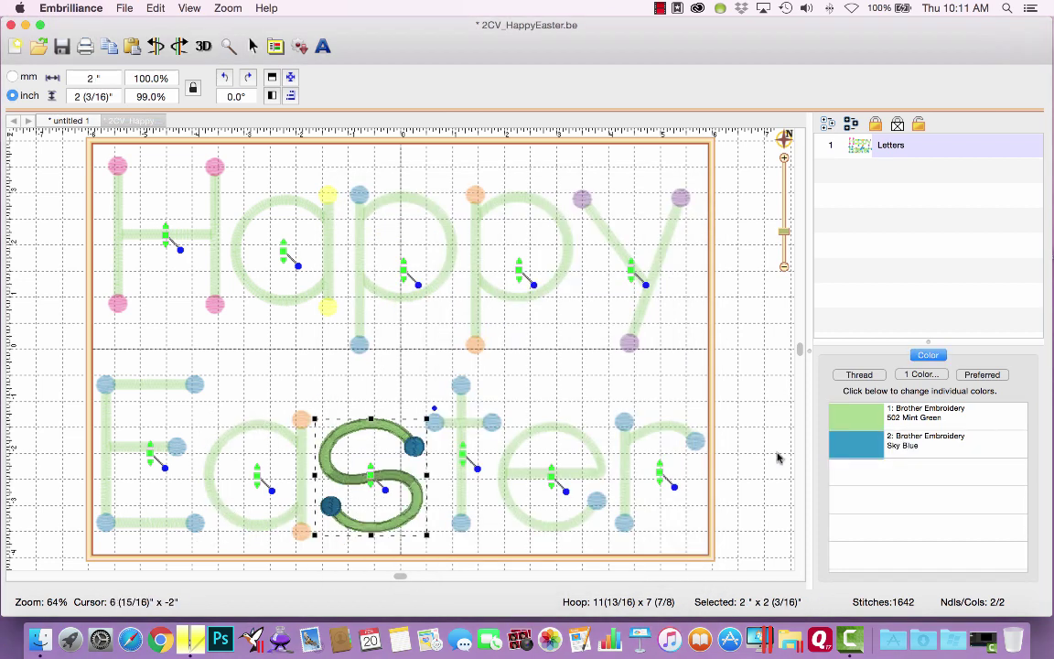
{"action": "left_click", "coordinate": [854, 444]}
{"action": "left_click", "coordinate": [412, 430]}
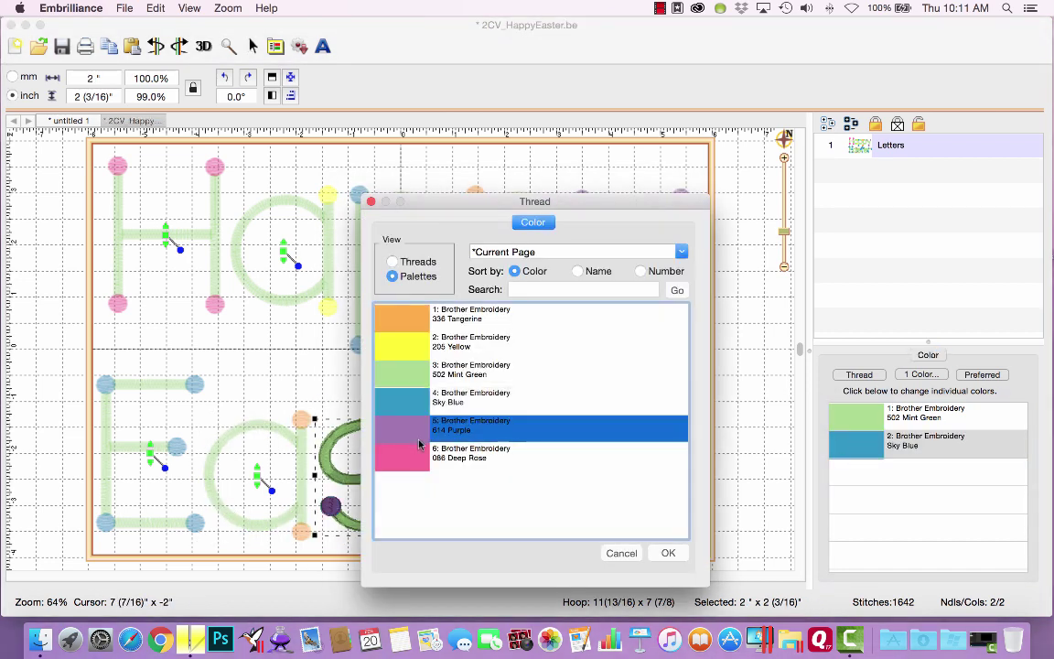
{"action": "left_click", "coordinate": [668, 552]}
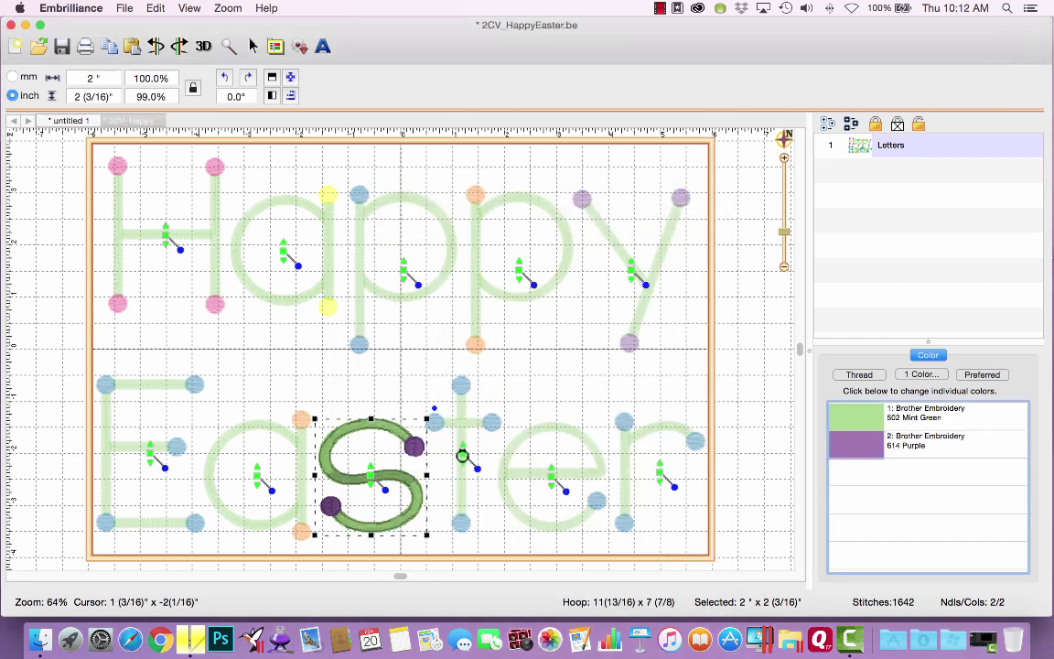
Set the t's dots to 086 Deep Rose and the e's dots to 205 Yellow, then deselect
{"action": "left_click", "coordinate": [460, 455]}
{"action": "left_click", "coordinate": [847, 448]}
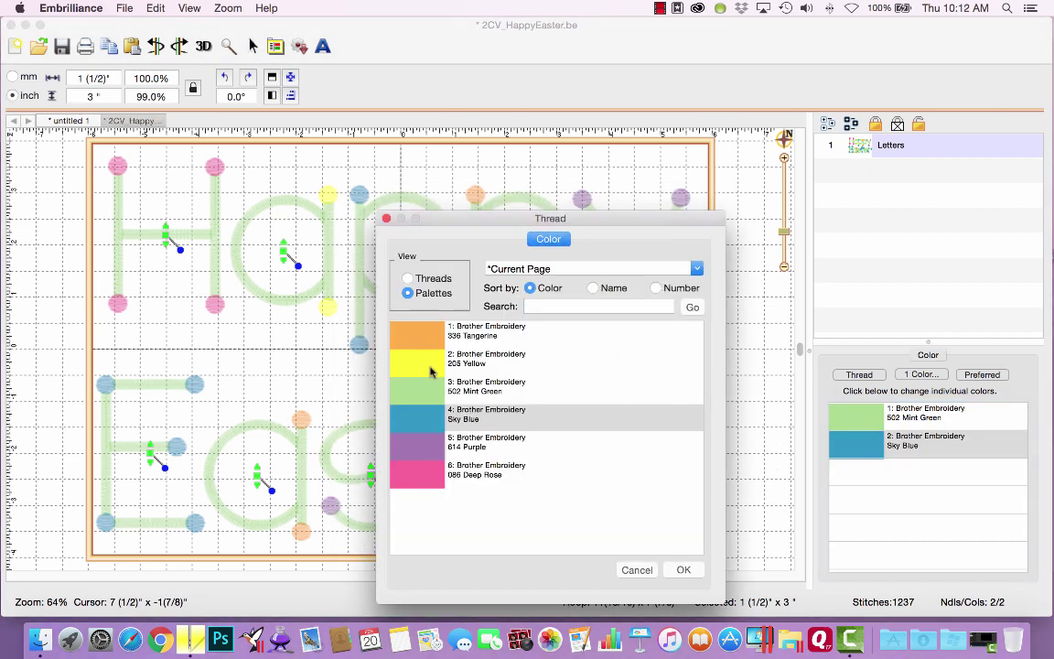
{"action": "left_click", "coordinate": [420, 485]}
{"action": "left_click", "coordinate": [684, 569]}
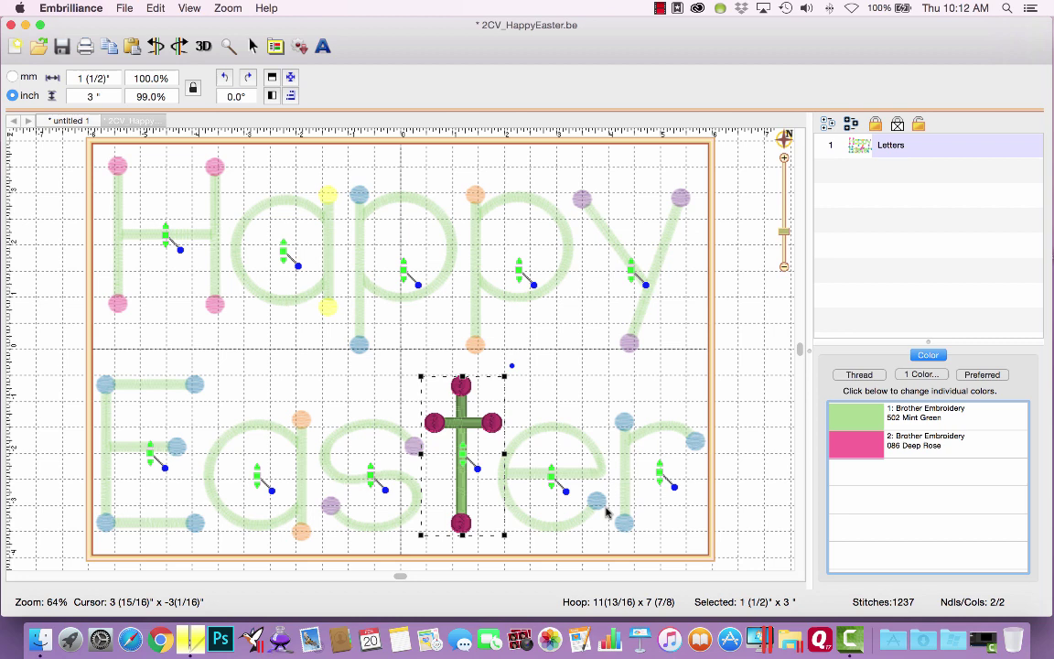
{"action": "left_click", "coordinate": [554, 478]}
{"action": "left_click", "coordinate": [851, 448]}
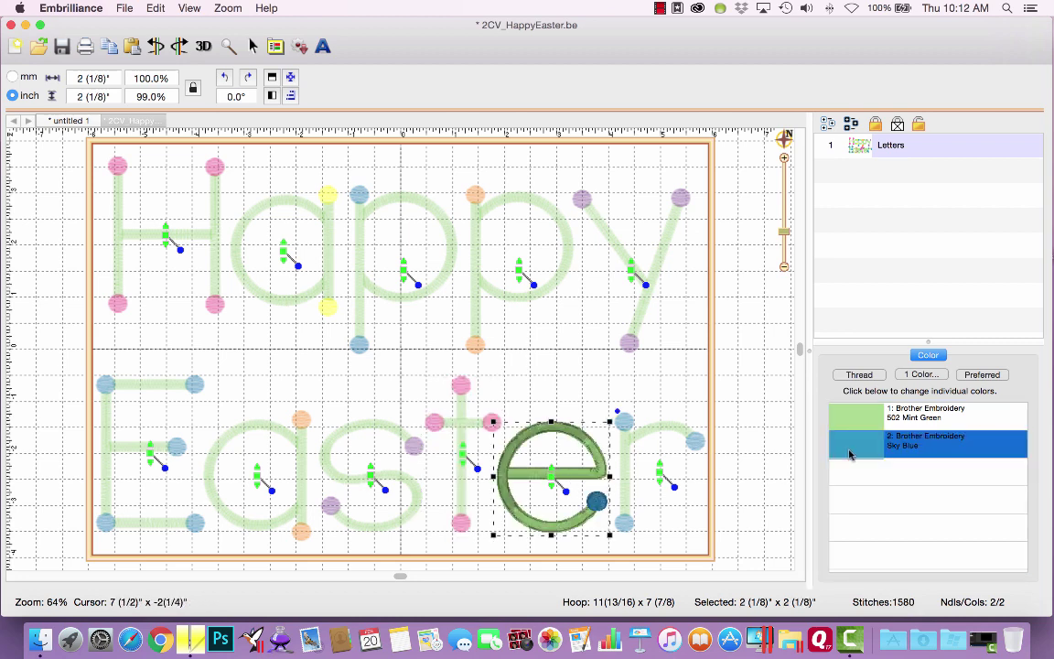
{"action": "left_click", "coordinate": [439, 376]}
{"action": "left_click", "coordinate": [699, 586]}
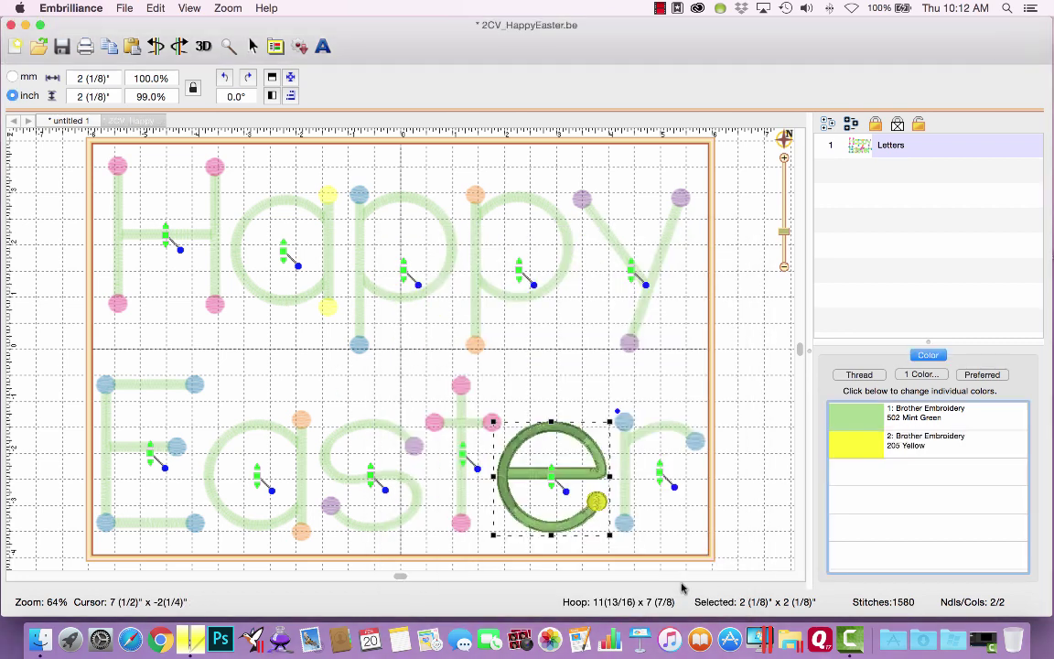
{"action": "left_click", "coordinate": [748, 520]}
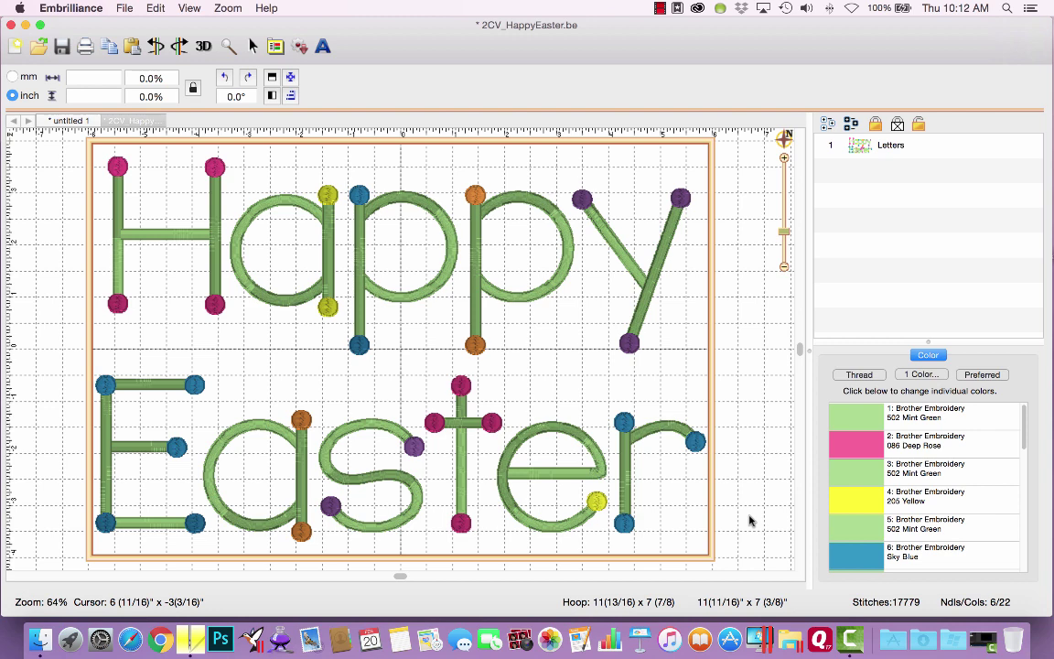
Open the recent design 2ColorVideo_MerryChristmas.be
{"action": "left_click", "coordinate": [125, 8]}
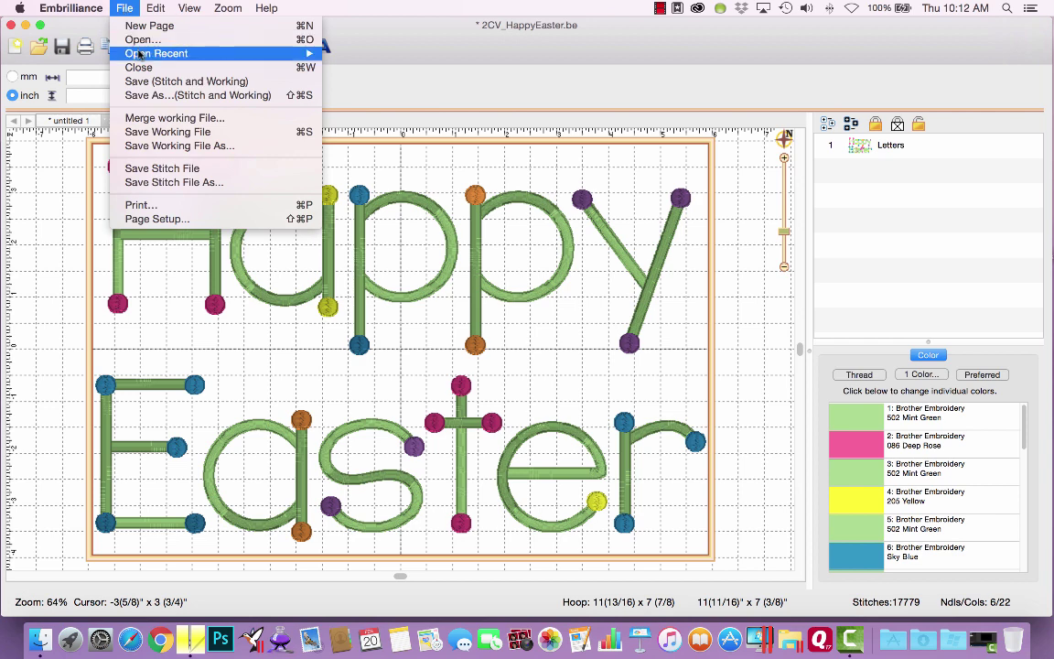
{"action": "mouse_move", "coordinate": [169, 54]}
{"action": "left_click", "coordinate": [414, 70]}
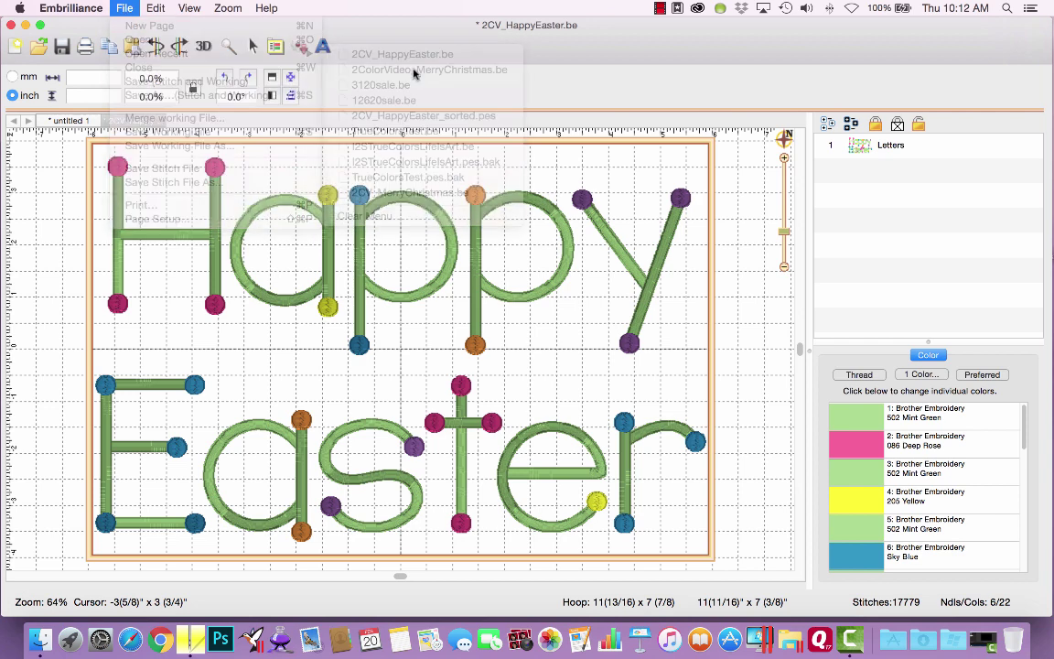
Change the Fresh Green letters to 149 Red across the whole page
{"action": "right_click", "coordinate": [865, 427]}
{"action": "left_click", "coordinate": [901, 491]}
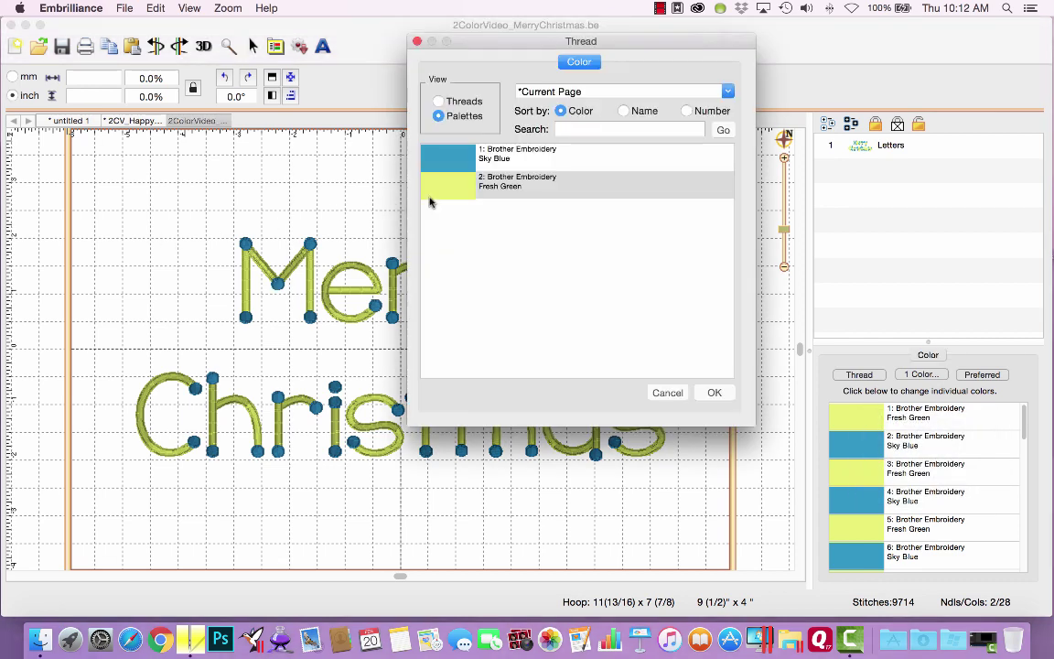
{"action": "left_click", "coordinate": [435, 192]}
{"action": "left_click", "coordinate": [449, 106]}
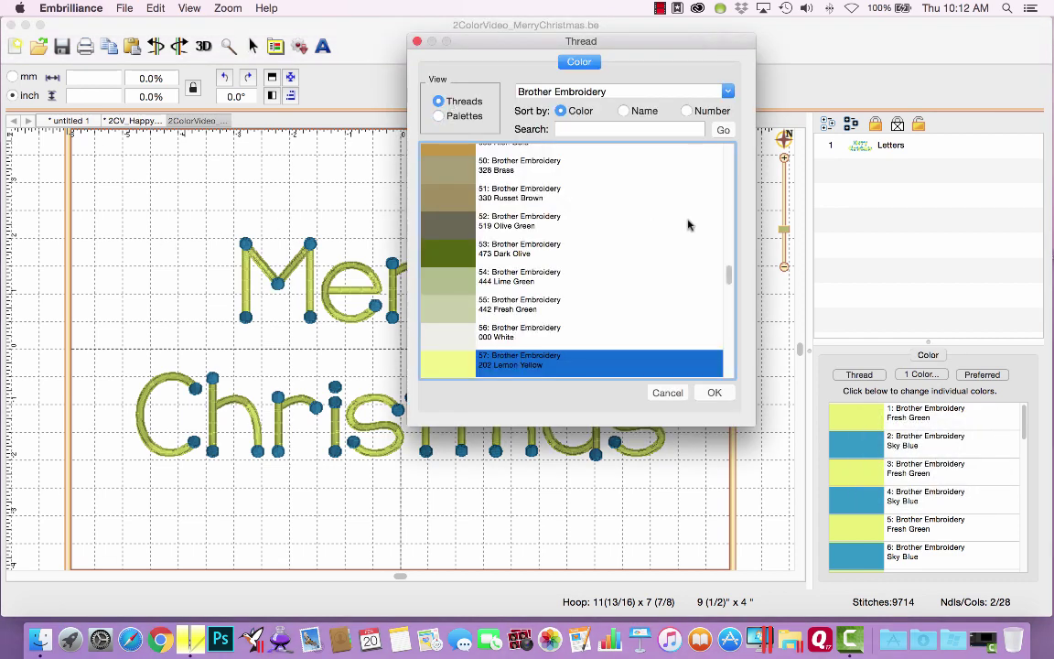
{"action": "left_click_drag", "start_coordinate": [726, 272], "coordinate": [729, 166]}
{"action": "left_click", "coordinate": [457, 167]}
{"action": "left_click", "coordinate": [714, 391]}
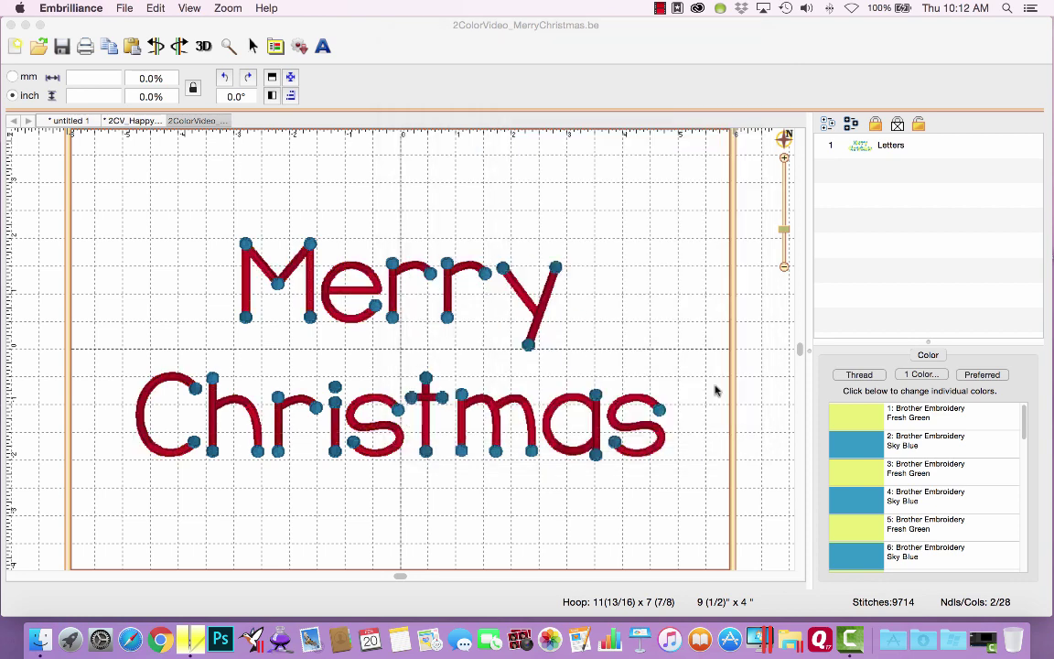
Change the Sky Blue dots to 507 Emerald Green across the page
{"action": "right_click", "coordinate": [865, 447]}
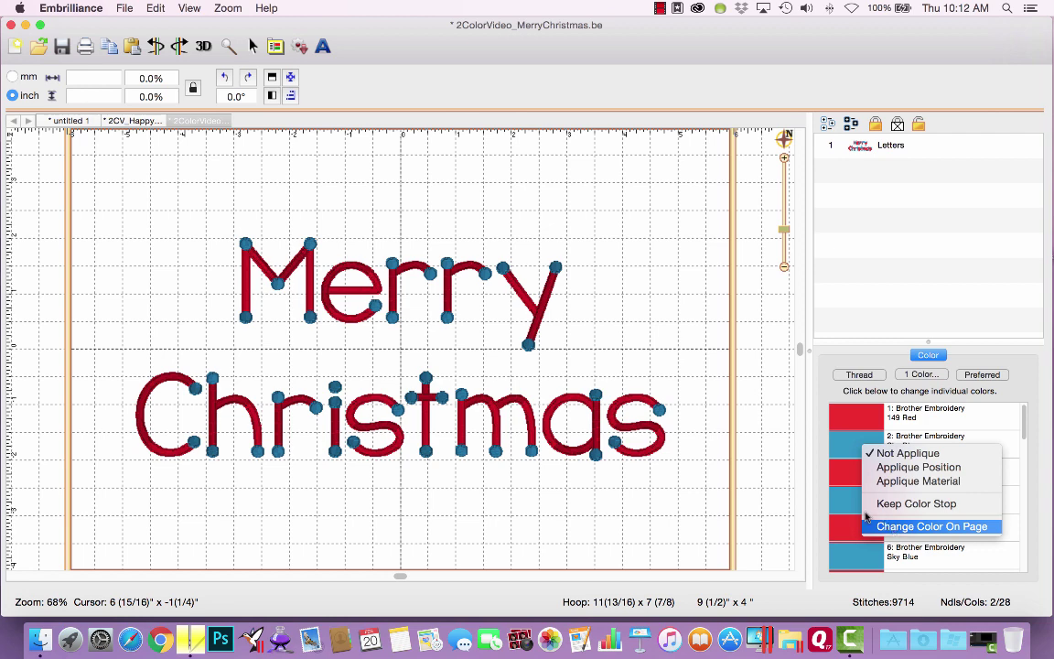
{"action": "left_click", "coordinate": [892, 525]}
{"action": "left_click", "coordinate": [463, 216]}
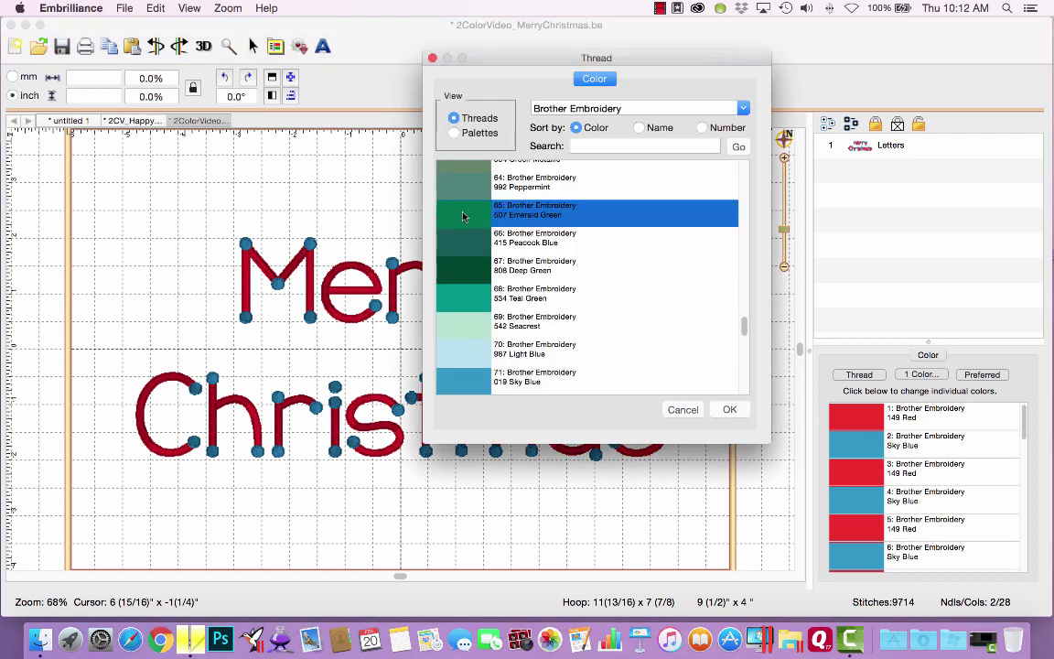
{"action": "left_click", "coordinate": [729, 410]}
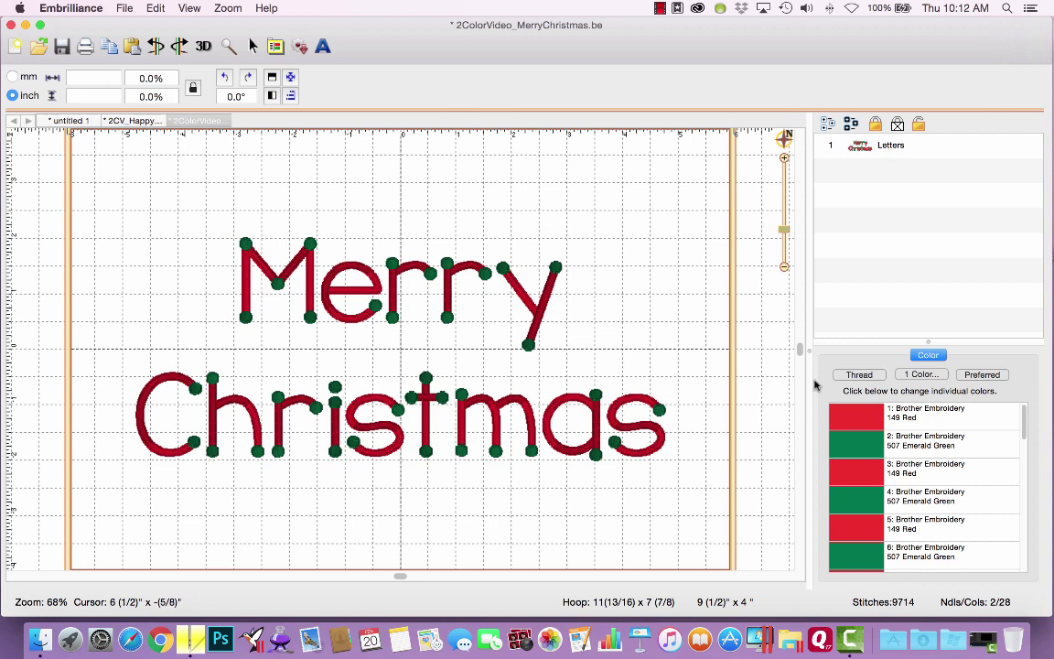
Change the red letters to 507 Emerald Green as well
{"action": "right_click", "coordinate": [852, 422]}
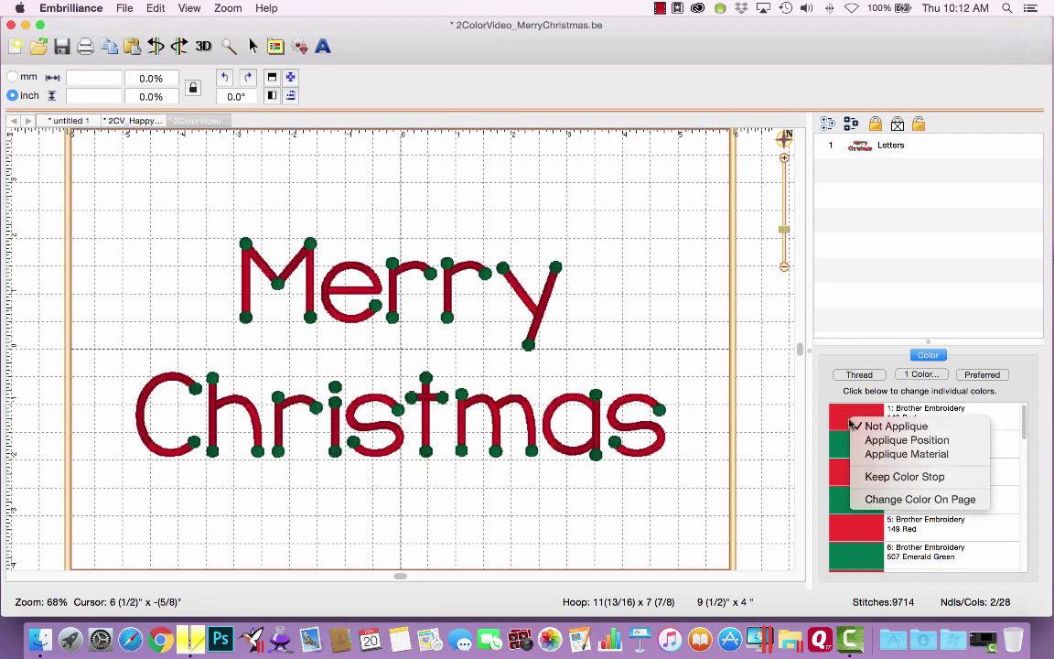
{"action": "left_click", "coordinate": [913, 500]}
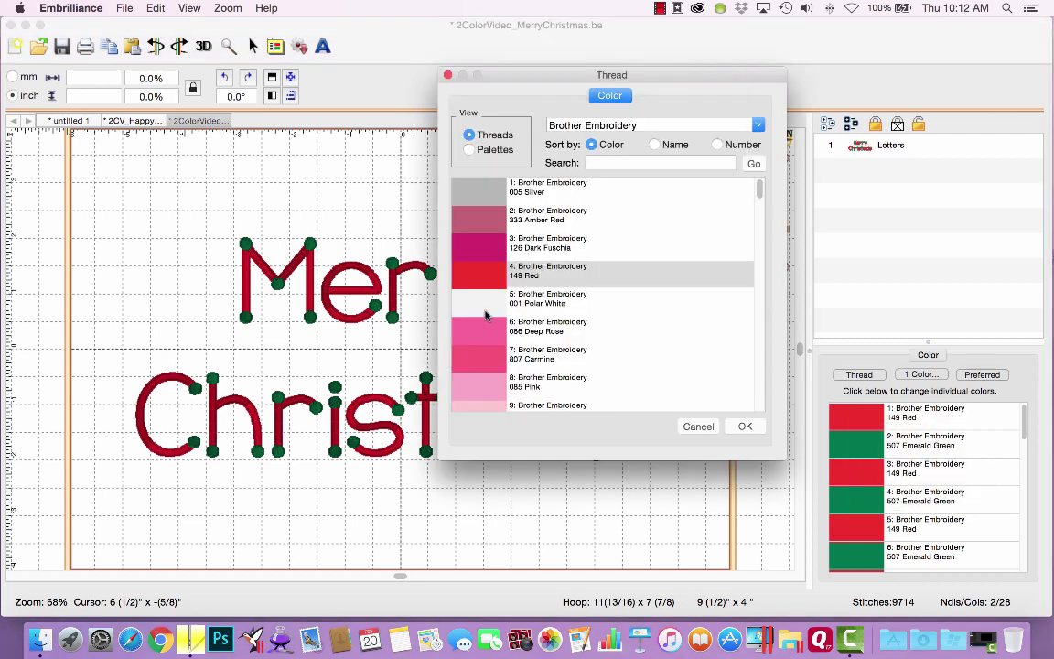
{"action": "scroll", "coordinate": [486, 314], "scroll_direction": "down", "scroll_amount": 10}
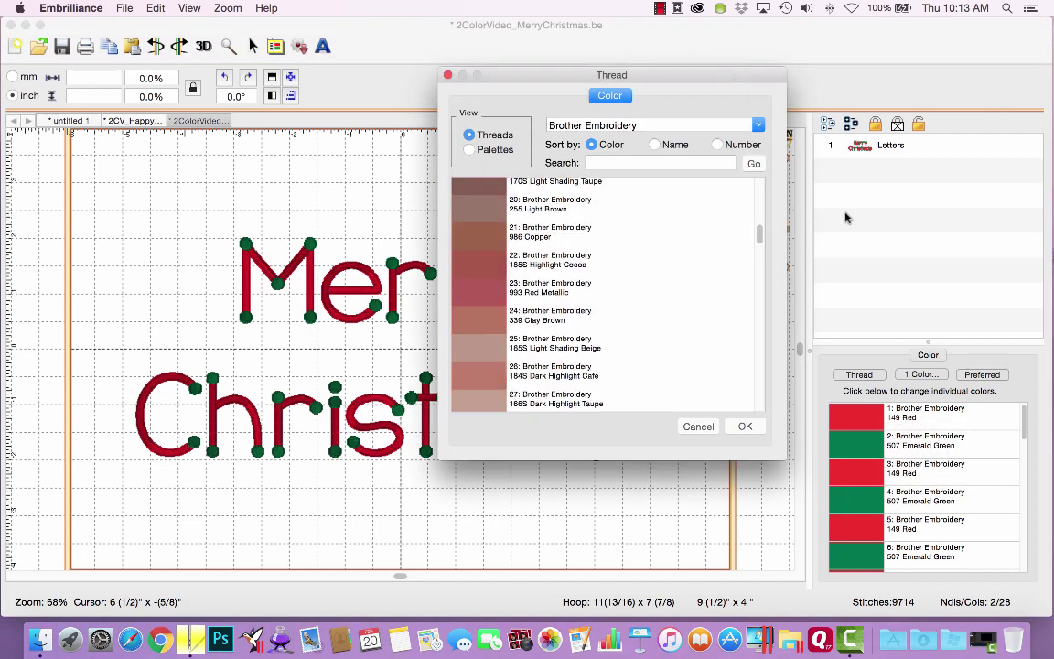
{"action": "left_click_drag", "start_coordinate": [759, 235], "coordinate": [761, 342]}
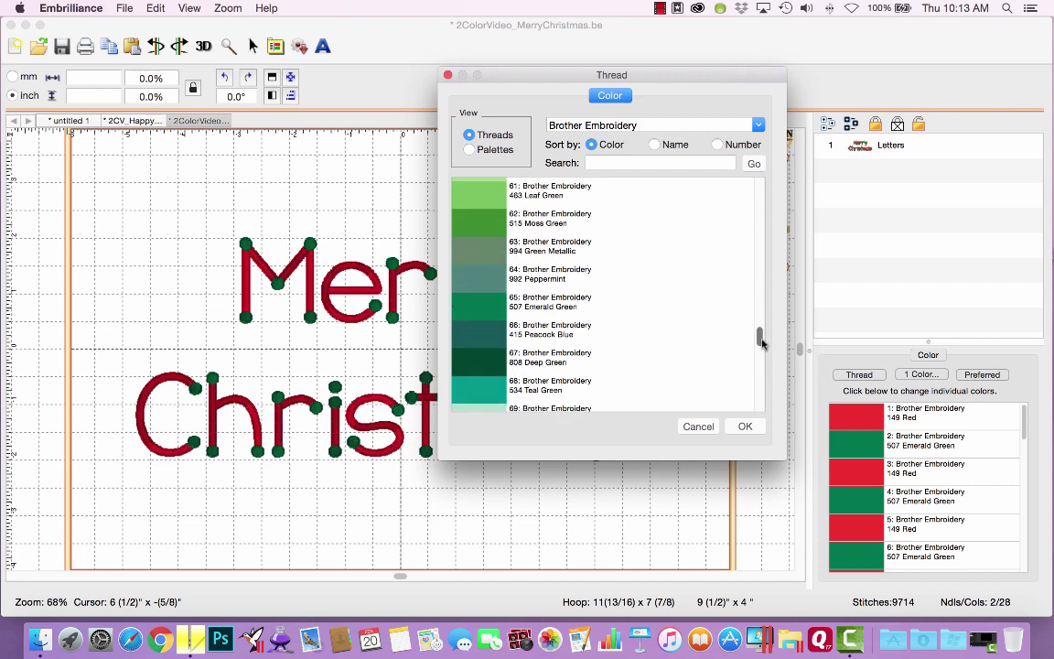
{"action": "left_click", "coordinate": [482, 306]}
{"action": "left_click", "coordinate": [745, 426]}
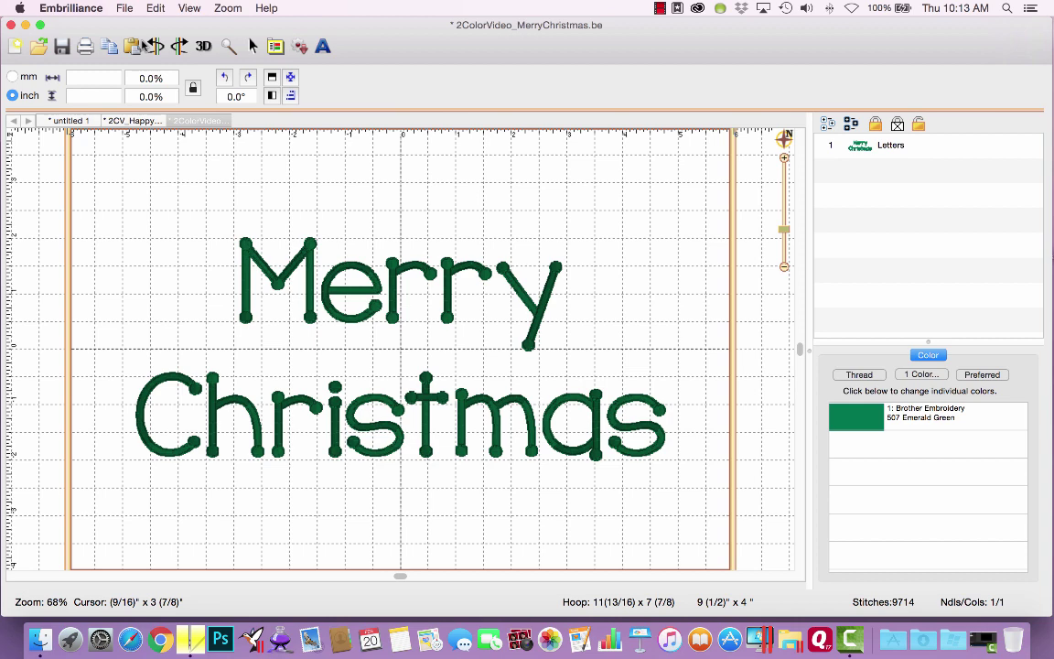
Undo the three colour changes and recolour the lettering to 515 Moss Green
{"action": "left_click", "coordinate": [155, 48]}
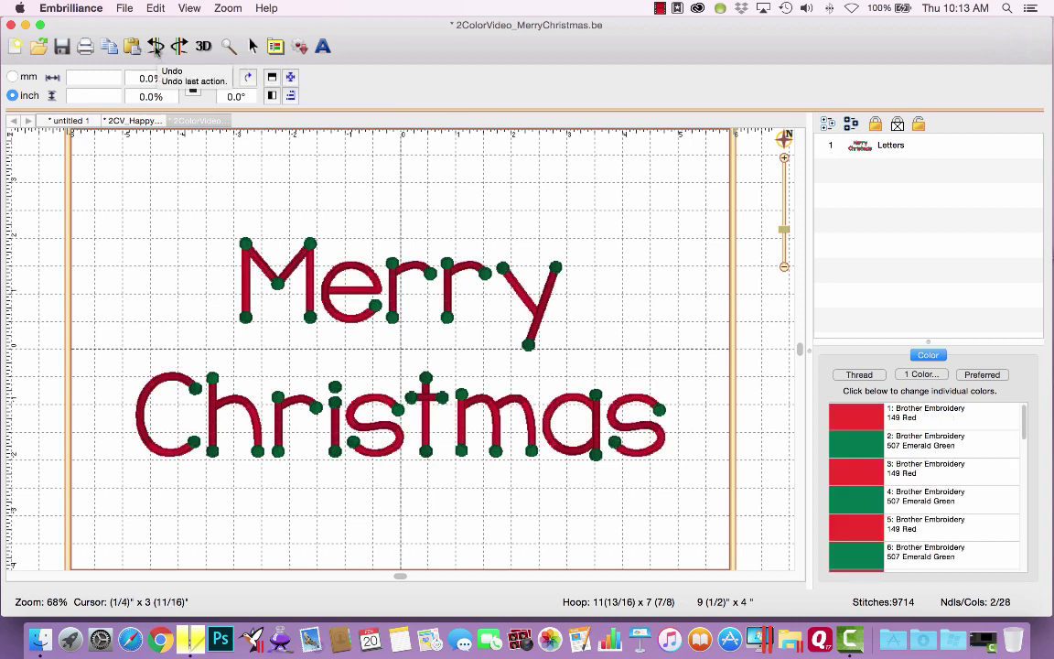
{"action": "left_click", "coordinate": [155, 47]}
{"action": "left_click", "coordinate": [156, 48]}
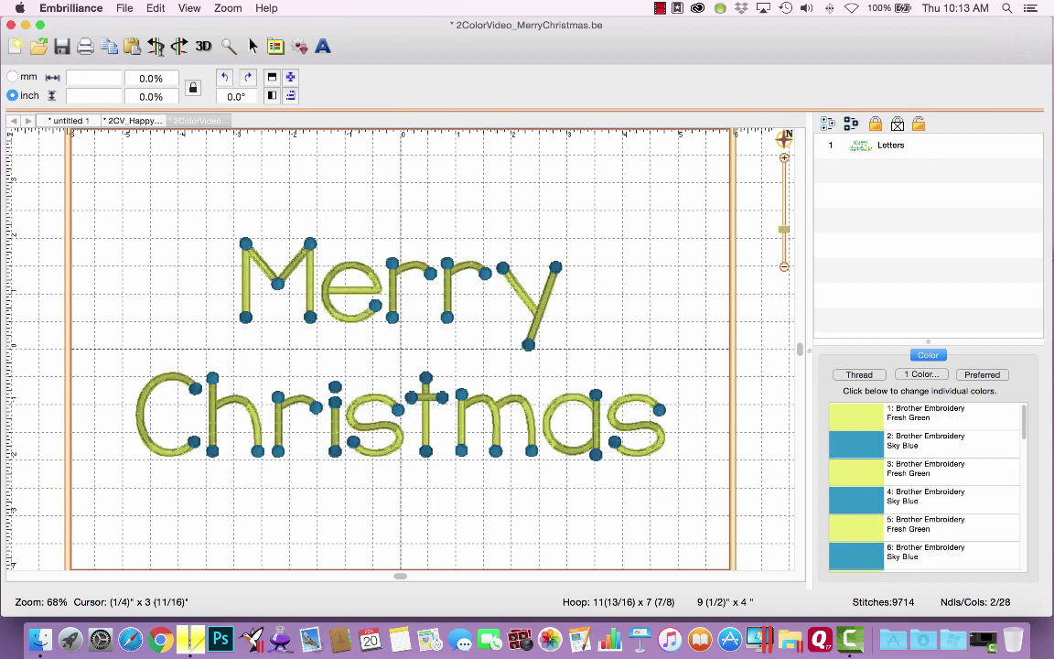
{"action": "right_click", "coordinate": [840, 420]}
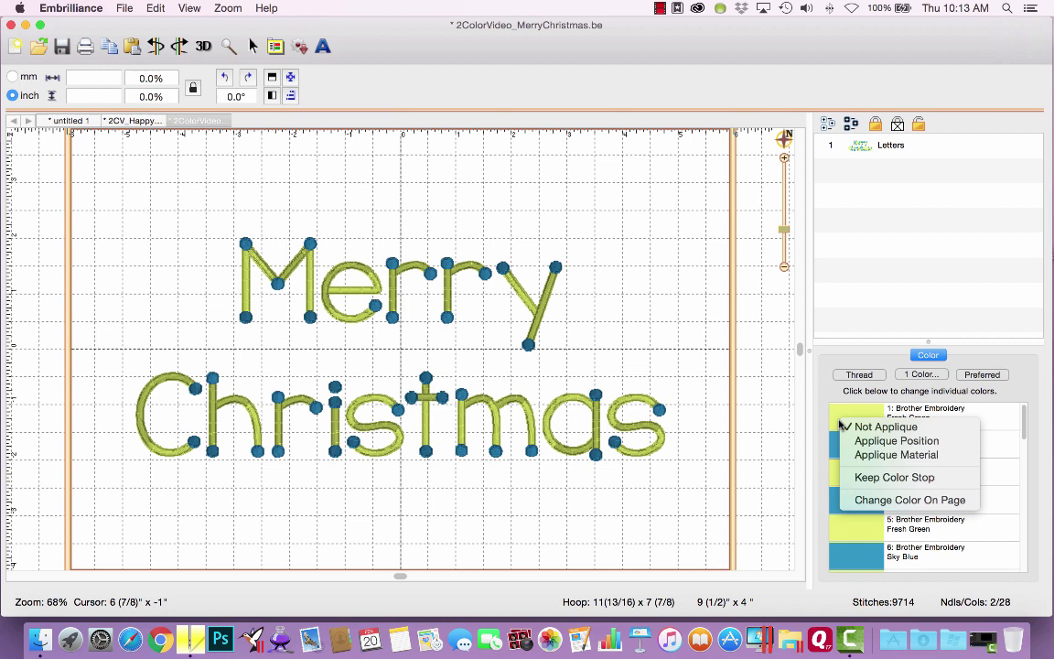
{"action": "left_click", "coordinate": [877, 499]}
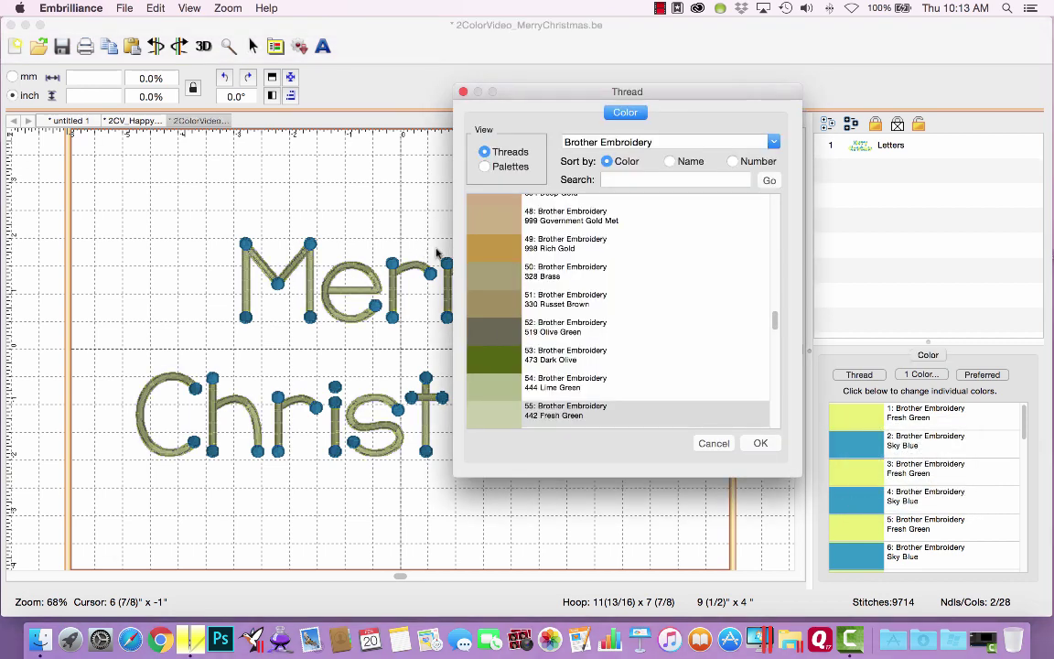
{"action": "scroll", "coordinate": [703, 293], "scroll_direction": "down", "scroll_amount": 5}
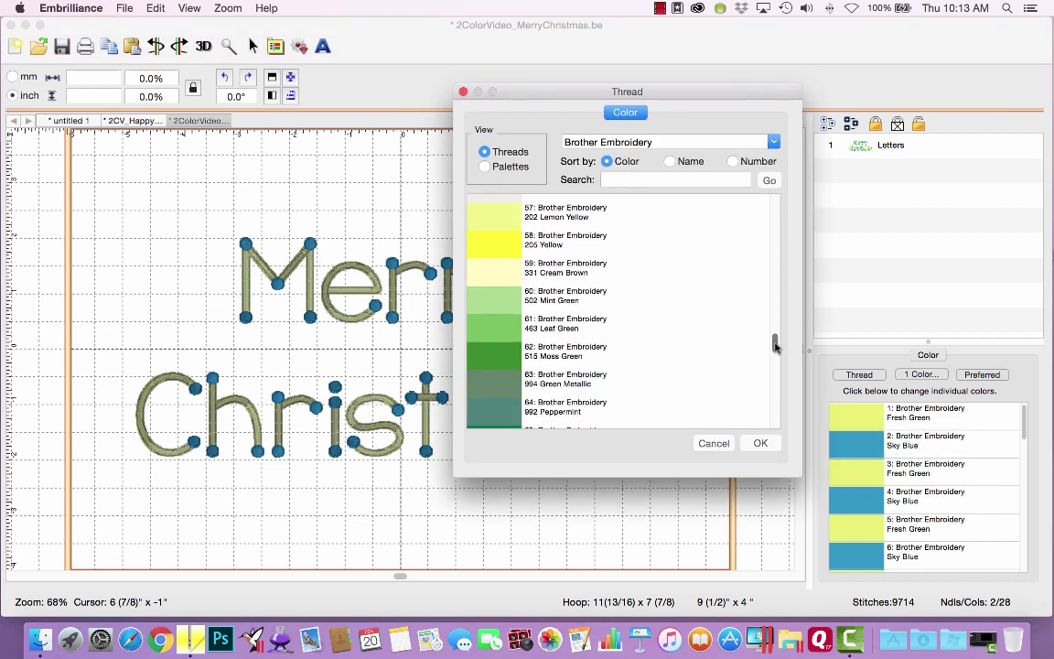
{"action": "left_click", "coordinate": [515, 355]}
{"action": "left_click", "coordinate": [760, 442]}
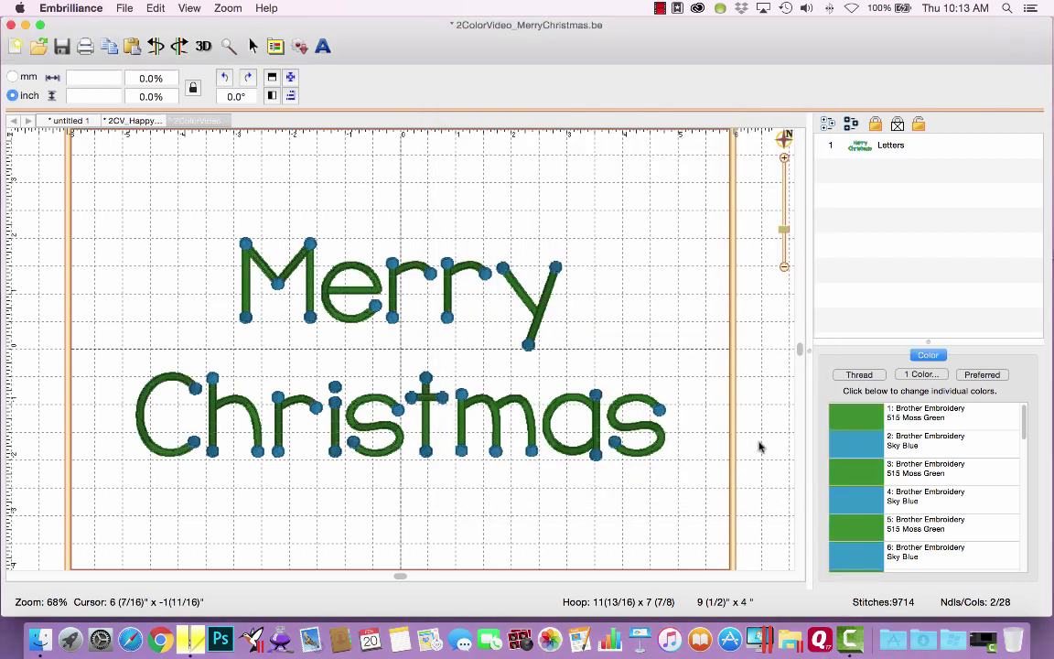
Recolour the dots to 149 Red across the page
{"action": "right_click", "coordinate": [845, 450]}
{"action": "left_click", "coordinate": [877, 526]}
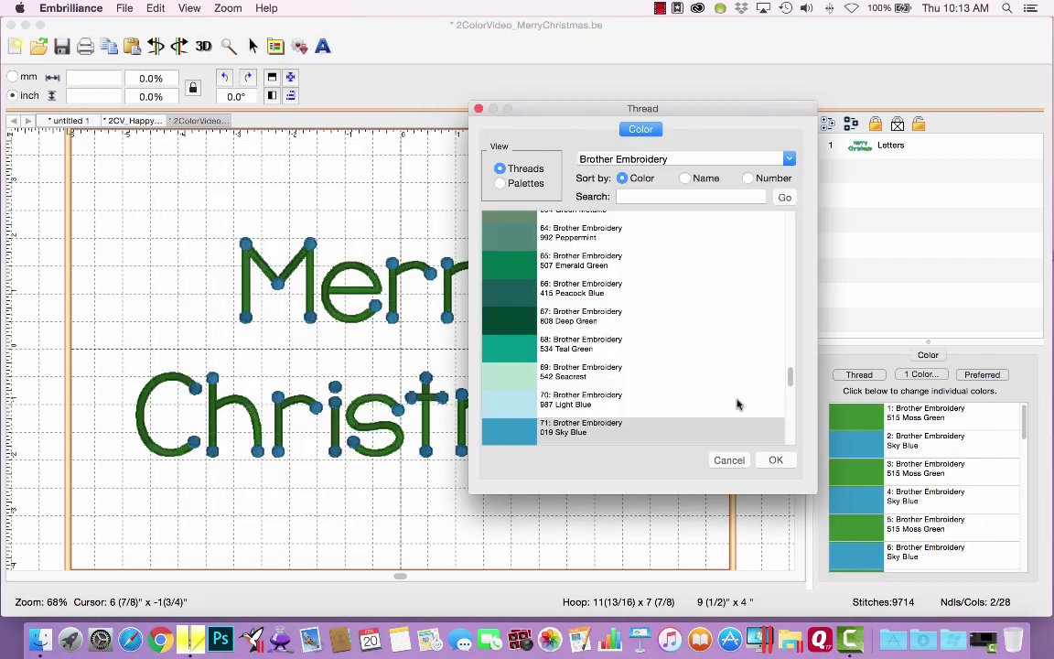
{"action": "scroll", "coordinate": [641, 365], "scroll_direction": "down", "scroll_amount": 1}
{"action": "scroll", "coordinate": [510, 274], "scroll_direction": "up", "scroll_amount": 5}
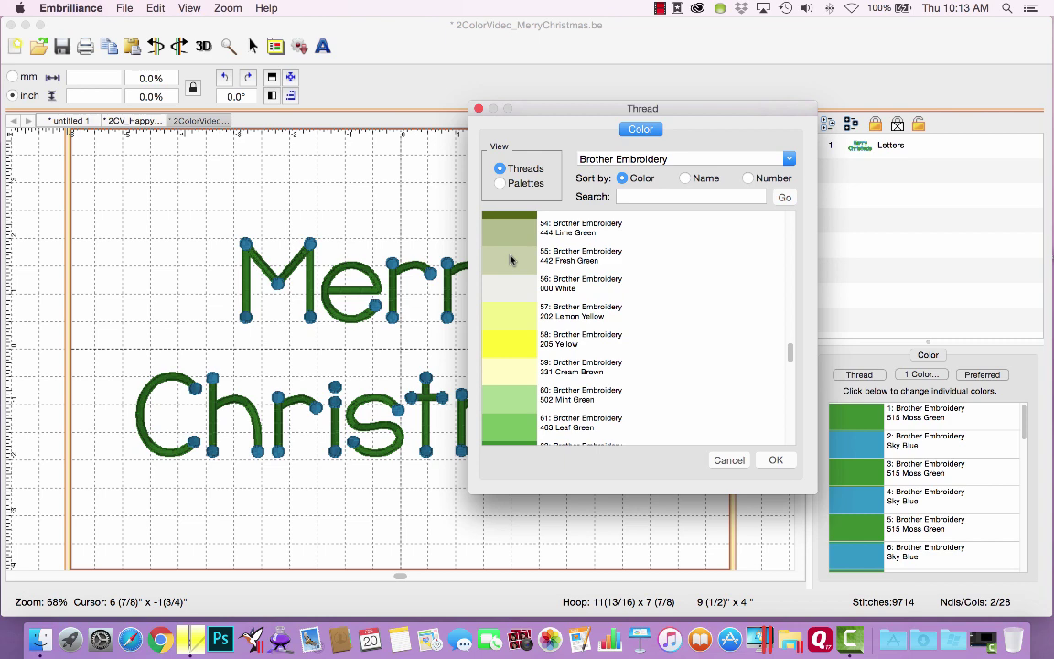
{"action": "scroll", "coordinate": [510, 261], "scroll_direction": "up", "scroll_amount": 3}
{"action": "left_click_drag", "start_coordinate": [790, 318], "coordinate": [797, 233]}
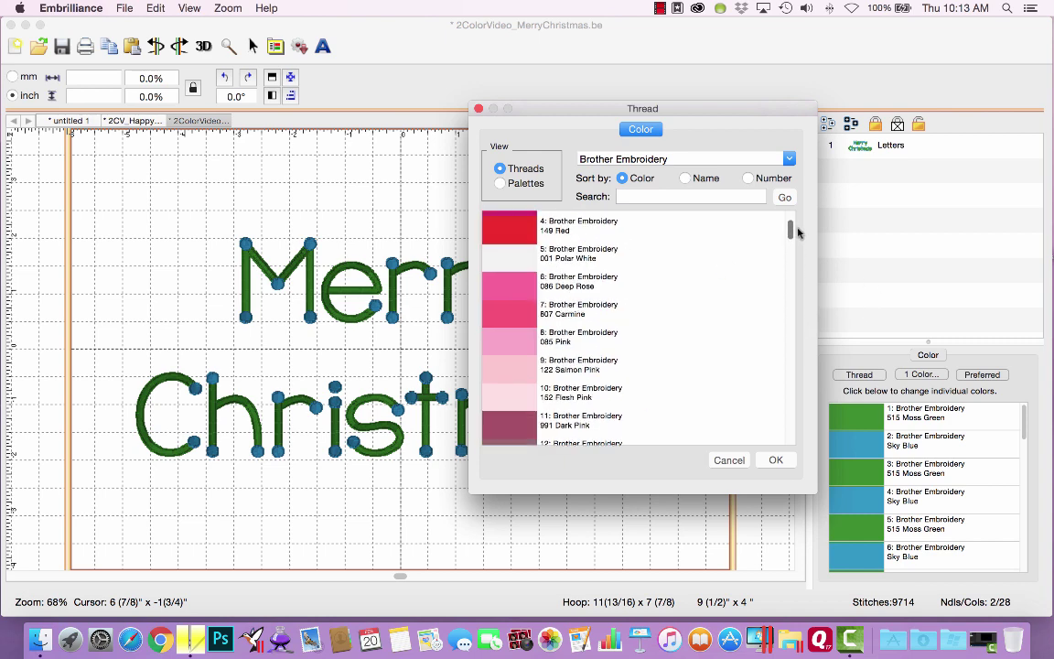
{"action": "scroll", "coordinate": [511, 265], "scroll_direction": "up", "scroll_amount": 1}
{"action": "left_click", "coordinate": [521, 302]}
{"action": "left_click", "coordinate": [776, 461]}
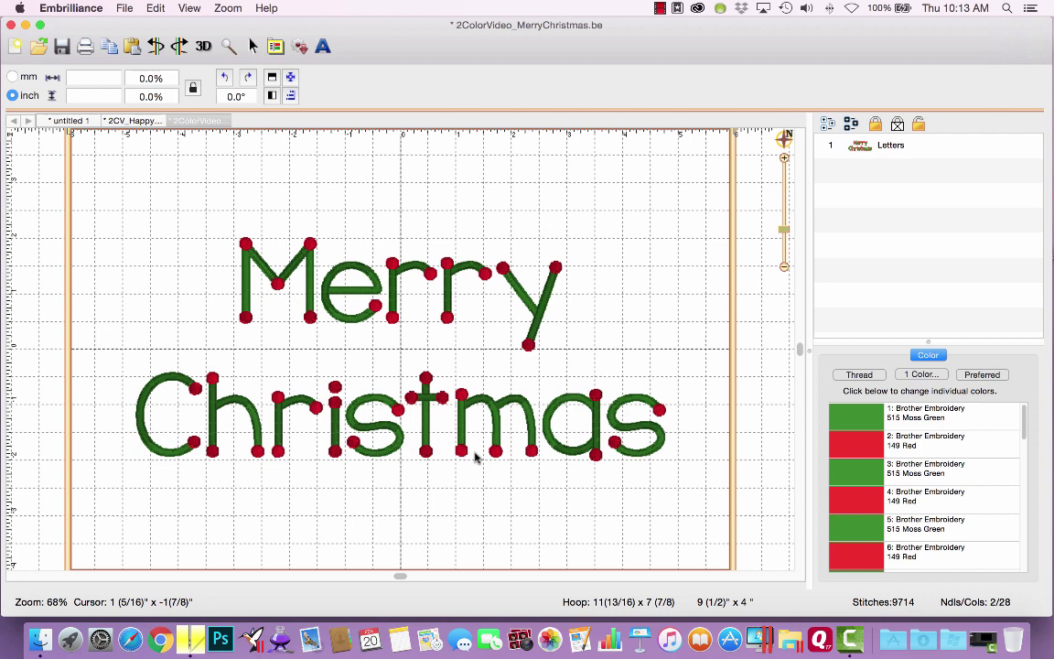
Cut the lettering down to 'Merry' and move it toward the top of the page
{"action": "left_click", "coordinate": [857, 148]}
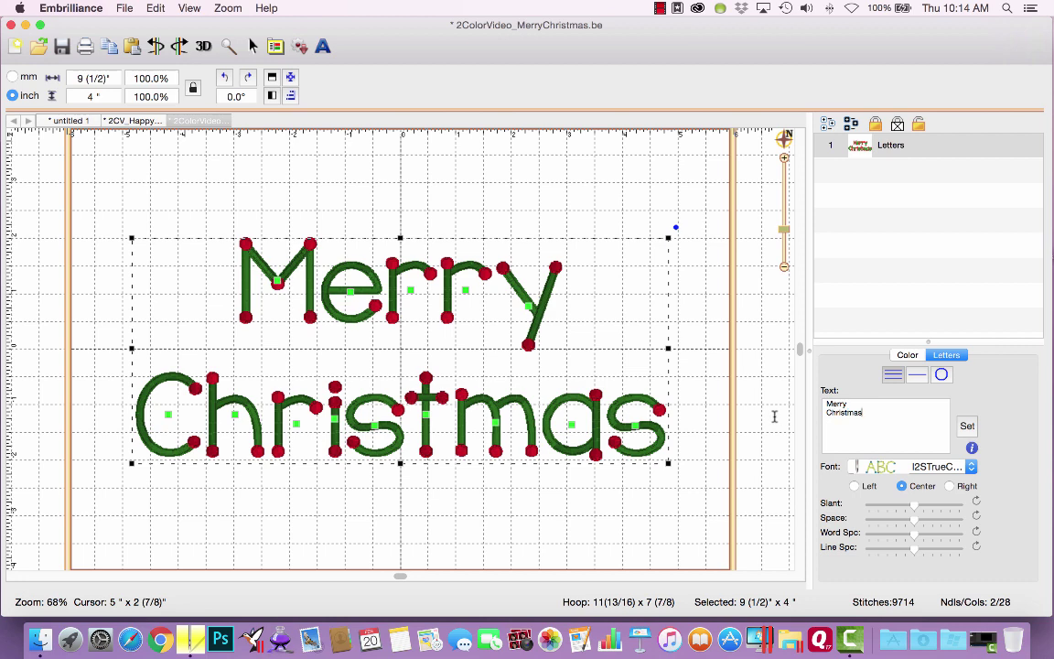
{"action": "left_click_drag", "start_coordinate": [897, 412], "coordinate": [798, 412]}
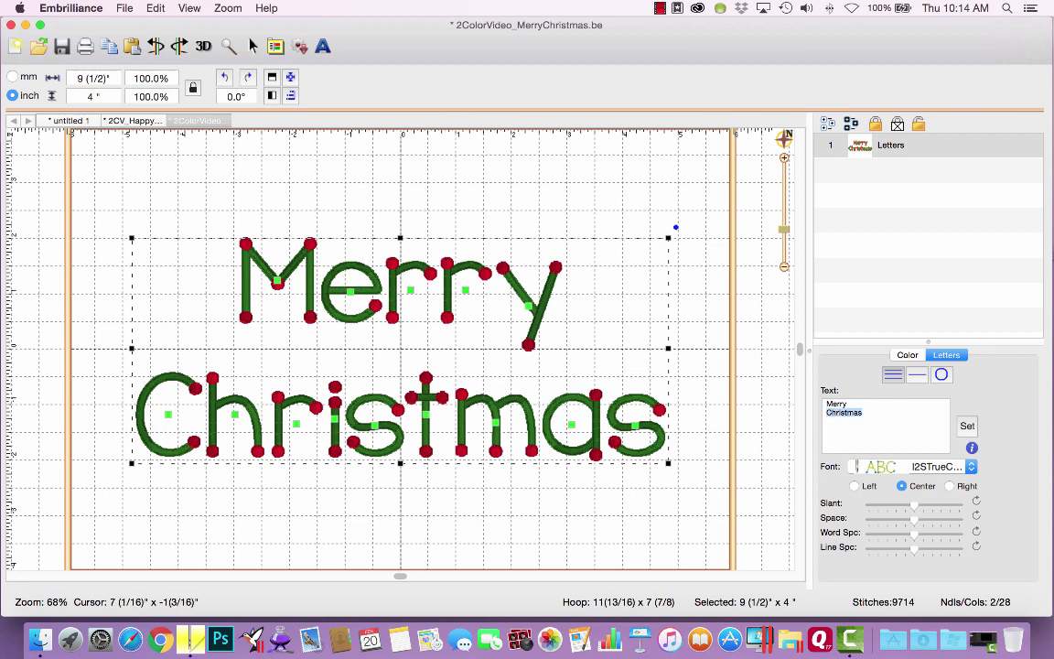
{"action": "key", "text": "BackSpace"}
{"action": "left_click", "coordinate": [967, 425]}
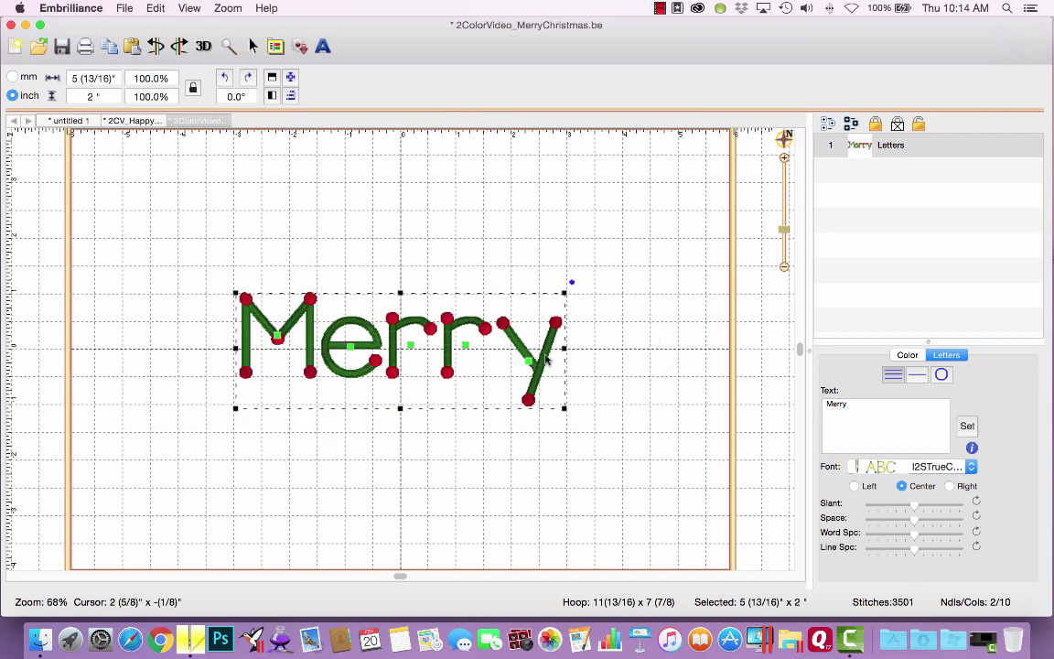
{"action": "left_click_drag", "start_coordinate": [546, 359], "coordinate": [548, 268]}
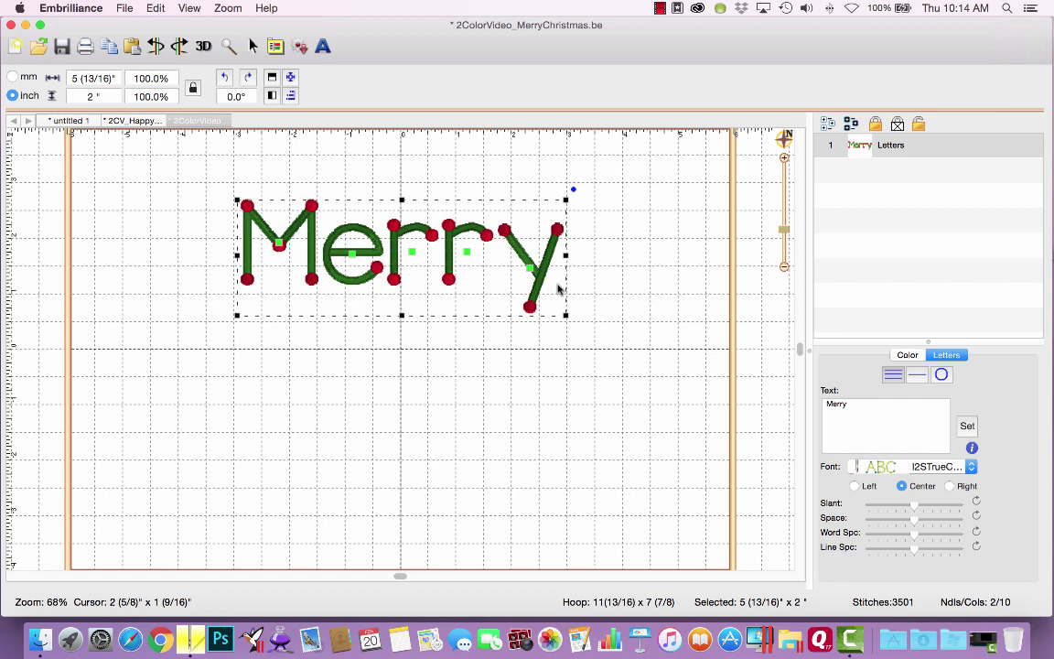
Add a new lettering object reading 'Christmas' and bring up its letter colour options
{"action": "left_click", "coordinate": [322, 46]}
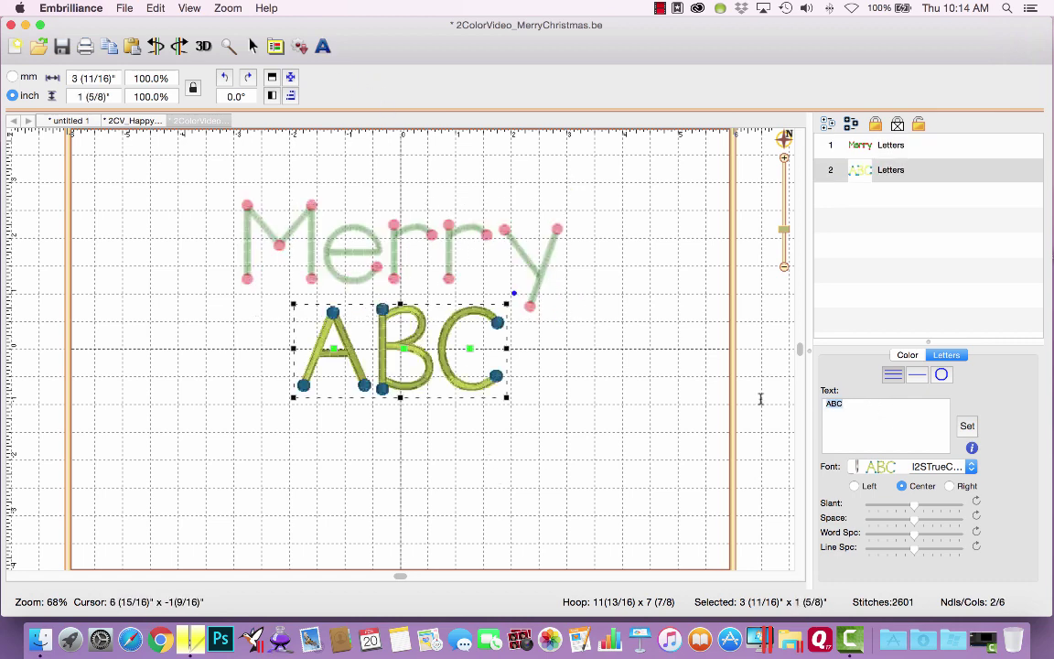
{"action": "type", "text": "Christmas"}
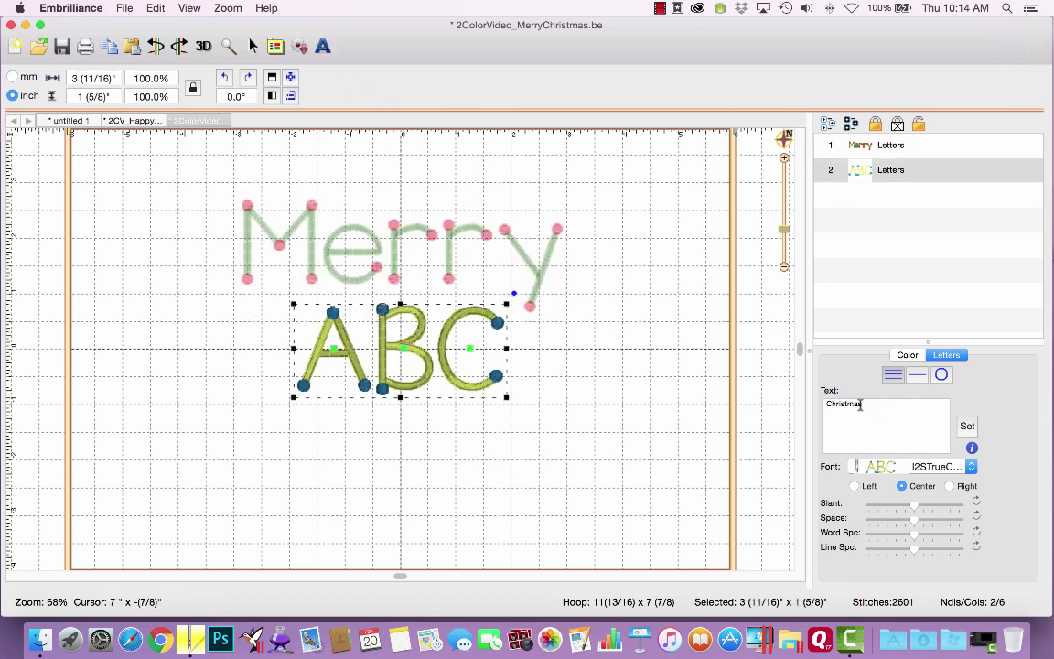
{"action": "left_click", "coordinate": [960, 426]}
{"action": "left_click", "coordinate": [908, 356]}
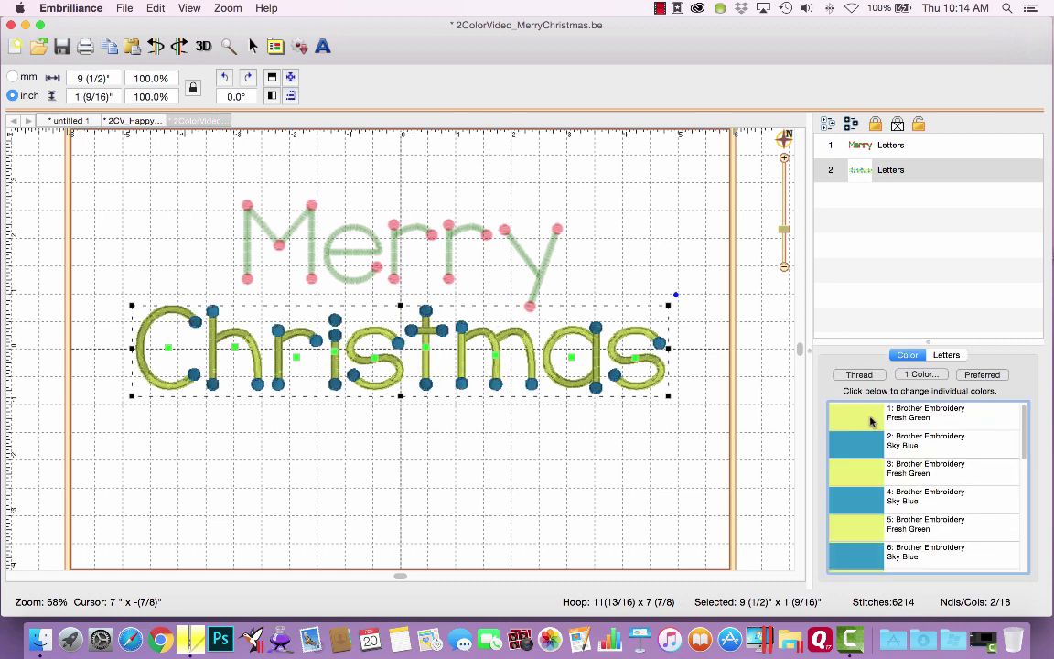
{"action": "left_click", "coordinate": [871, 420]}
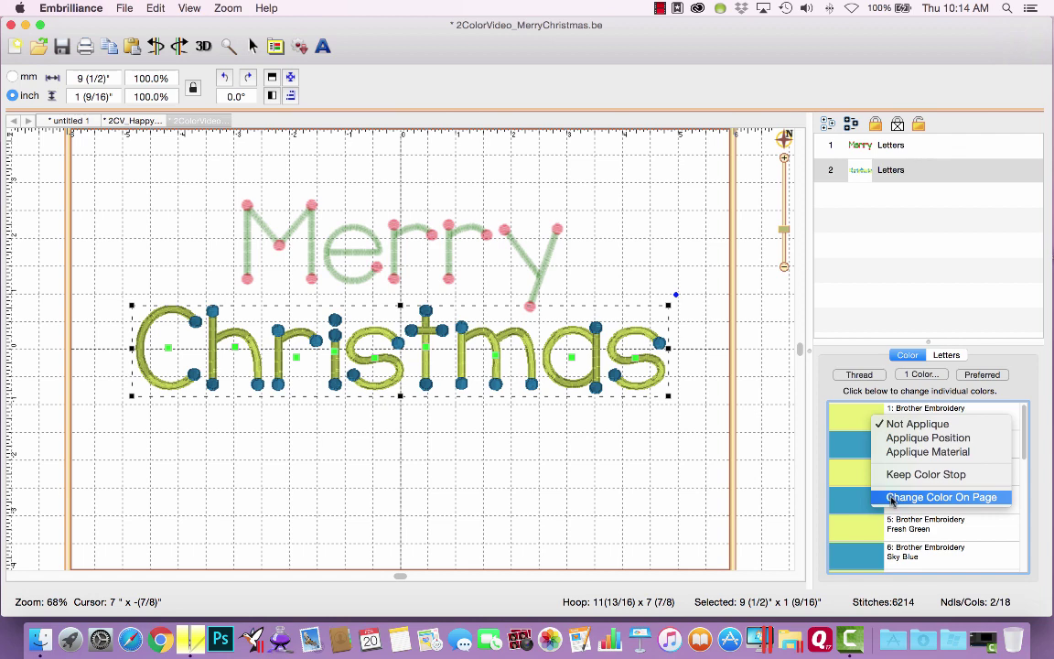
Recolour the Christmas letters to 149 Red from the page colours
{"action": "left_click", "coordinate": [892, 499]}
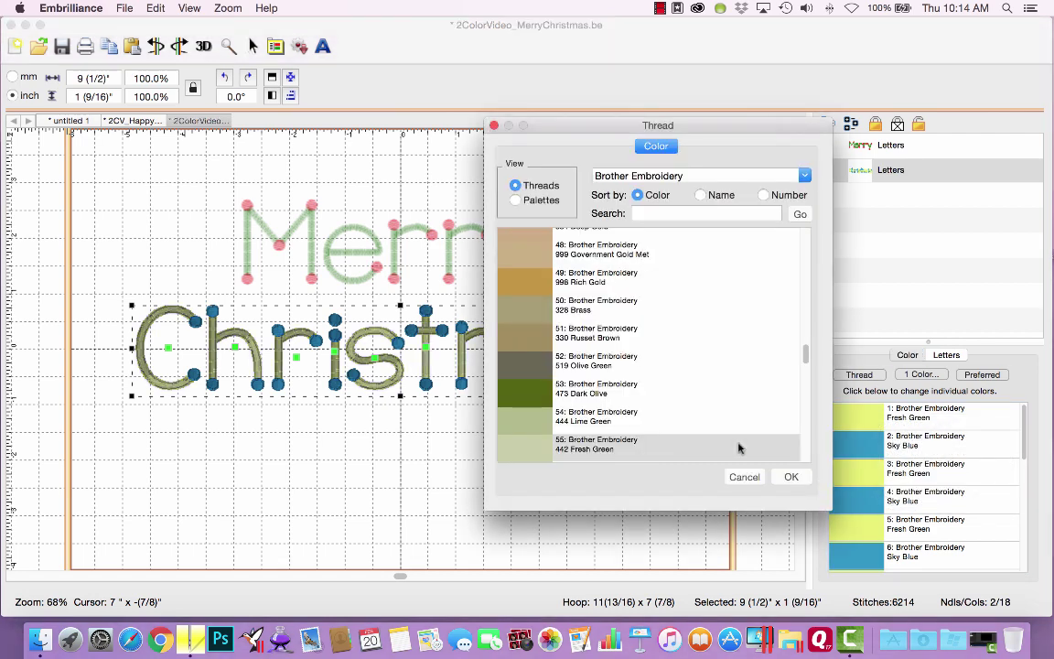
{"action": "left_click", "coordinate": [543, 201]}
{"action": "left_click", "coordinate": [536, 326]}
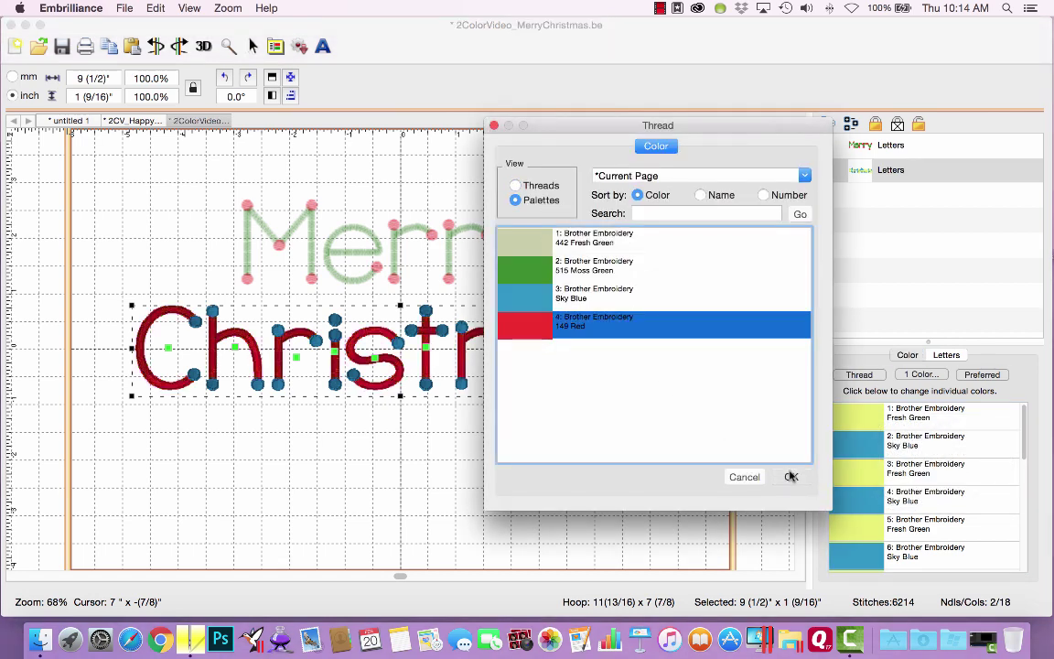
{"action": "left_click", "coordinate": [790, 476]}
Recolour the Christmas dots to 515 Moss Green from the page colours
{"action": "left_click", "coordinate": [835, 458]}
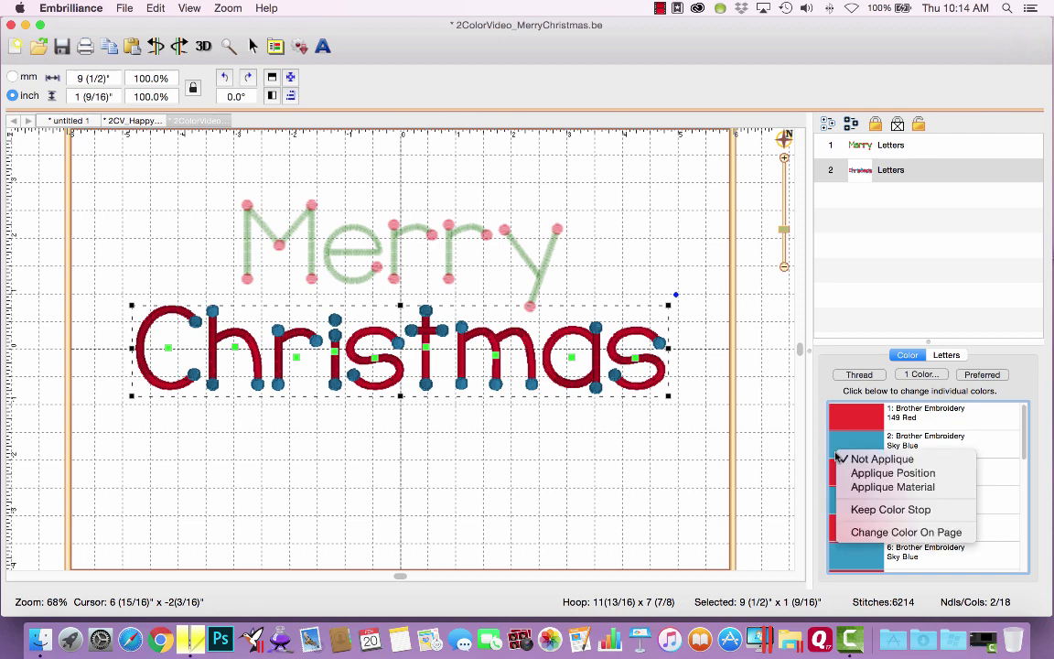
{"action": "left_click", "coordinate": [888, 532]}
{"action": "left_click", "coordinate": [539, 259]}
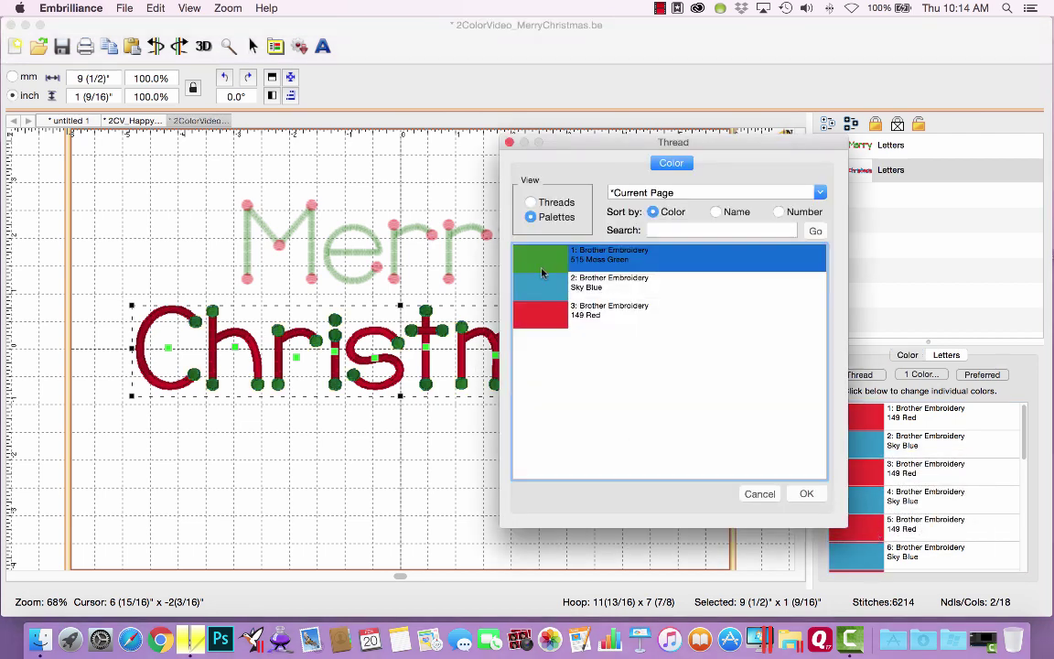
{"action": "left_click", "coordinate": [804, 494]}
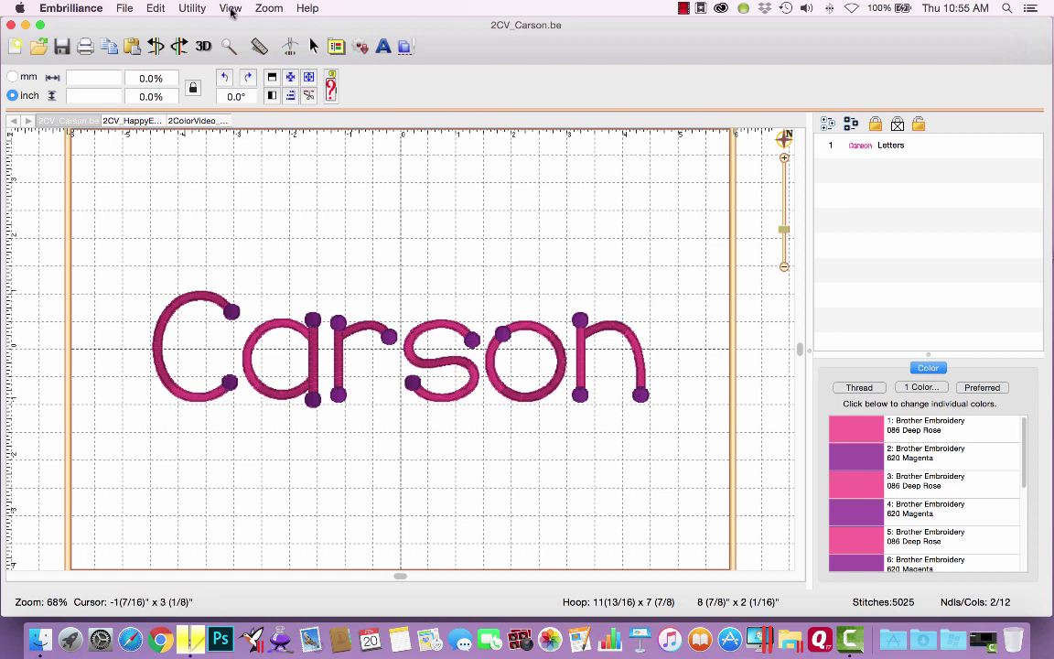
Color Sort the Carson design and open the result as a new page
{"action": "left_click", "coordinate": [197, 9]}
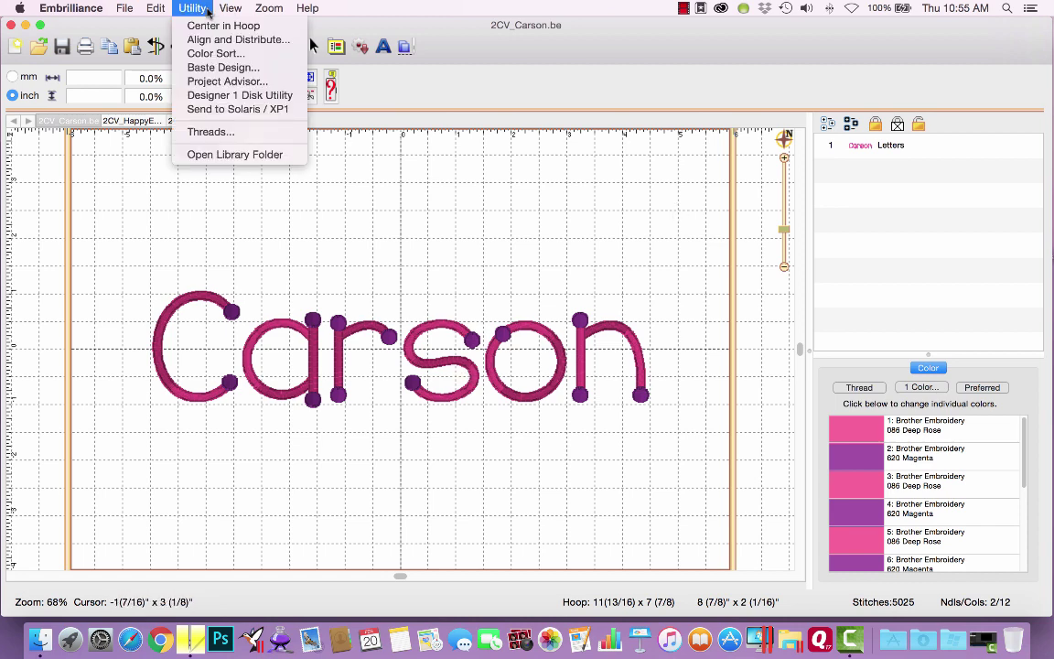
{"action": "left_click", "coordinate": [225, 56]}
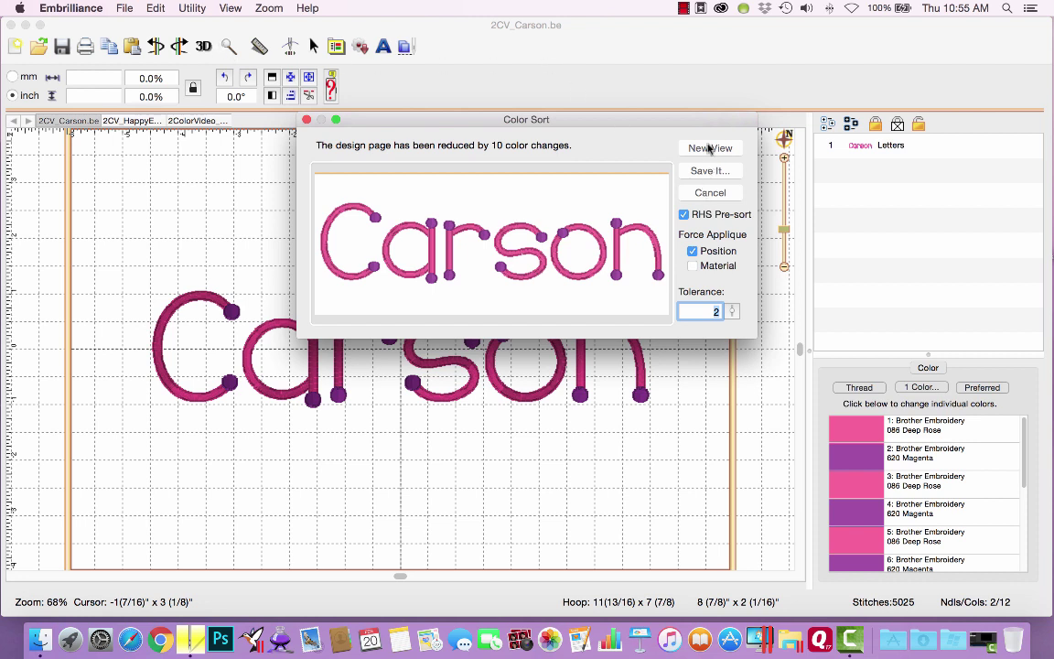
{"action": "left_click", "coordinate": [711, 149]}
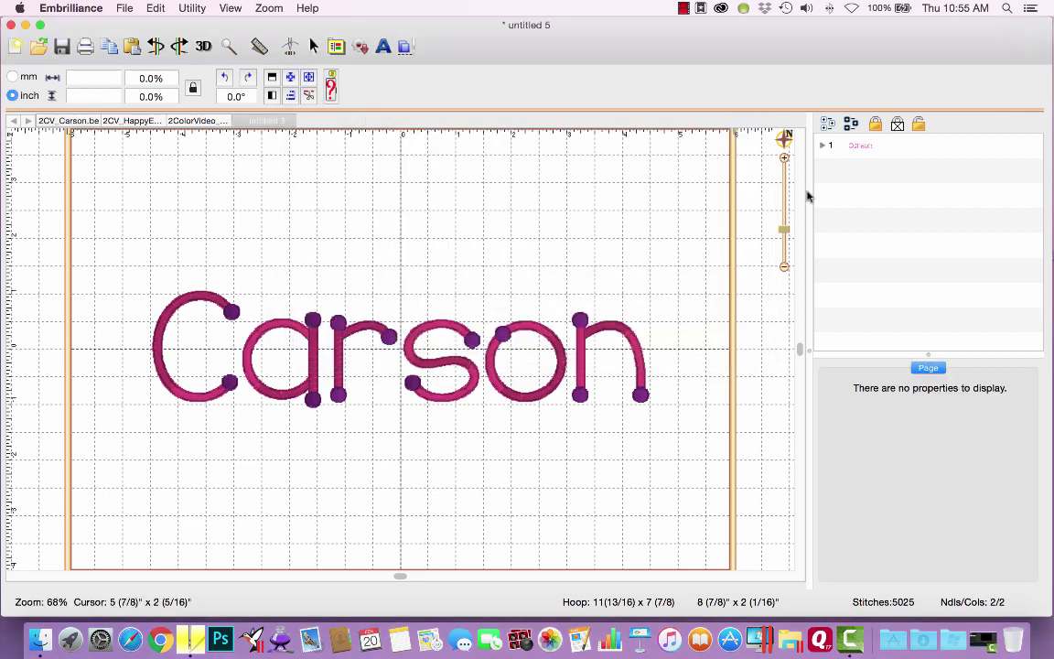
Inspect the sorted copy's Deep Rose and Magenta groups, then return to 2CV_Carson.be
{"action": "left_click", "coordinate": [824, 146]}
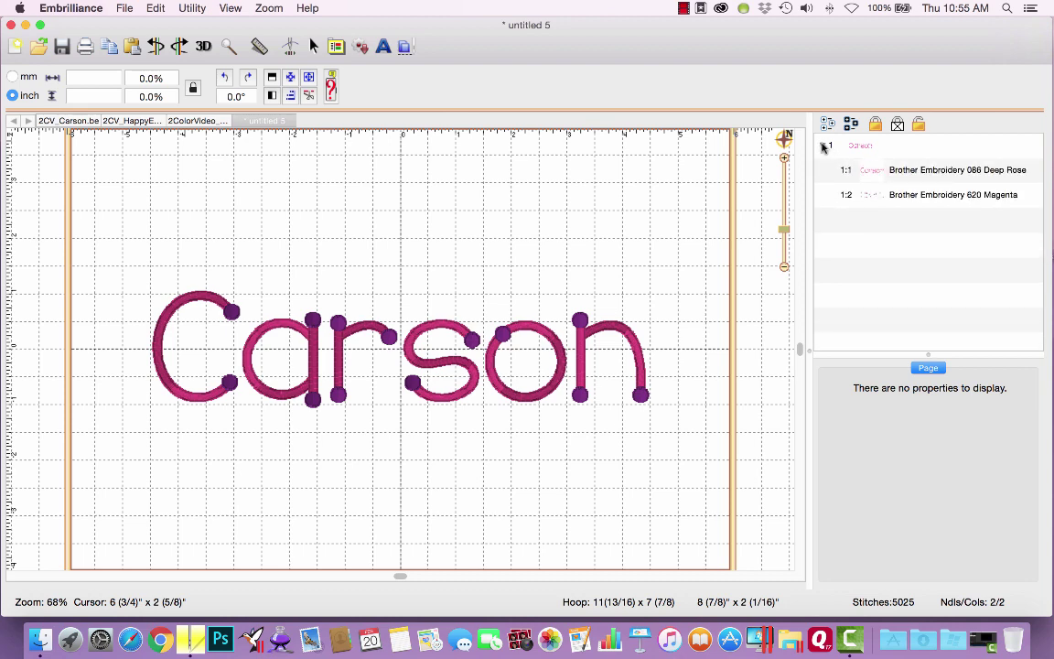
{"action": "left_click", "coordinate": [866, 173]}
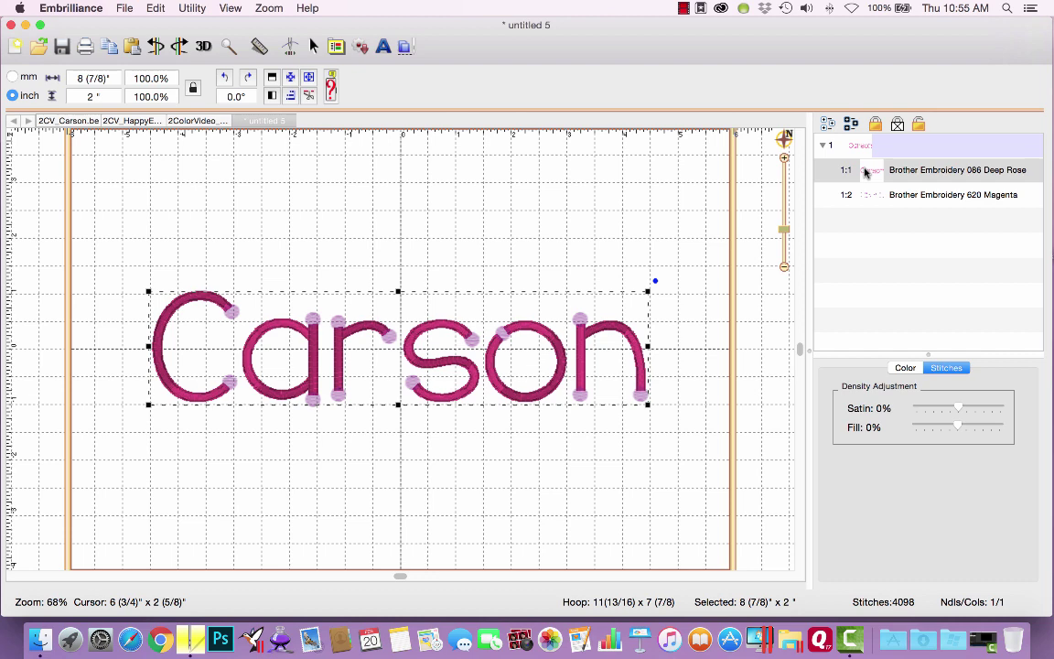
{"action": "left_click", "coordinate": [871, 198]}
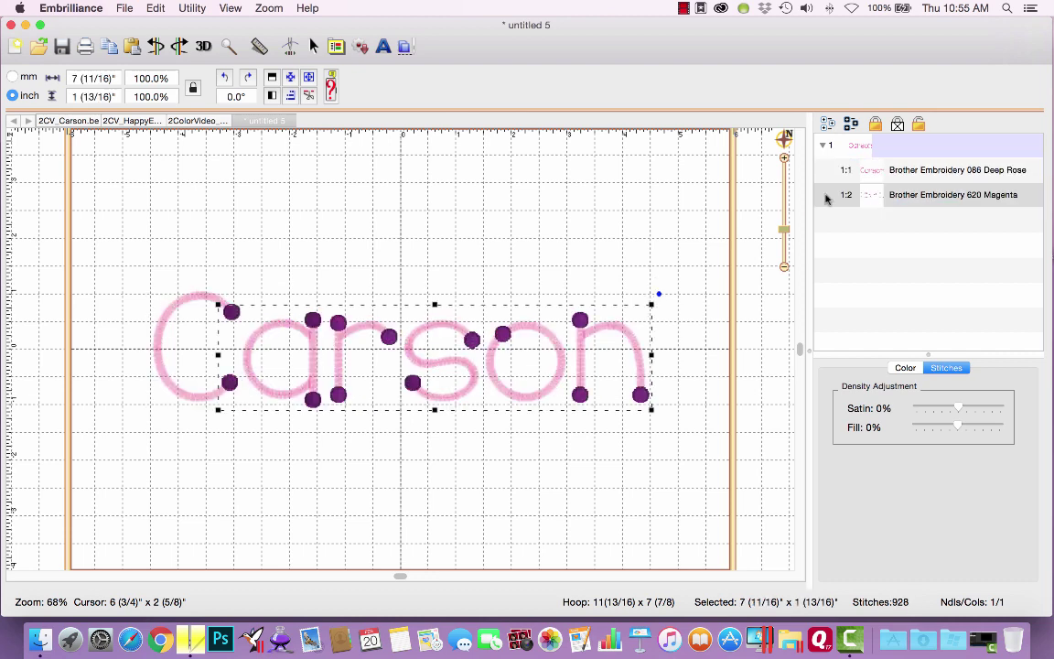
{"action": "left_click", "coordinate": [68, 120]}
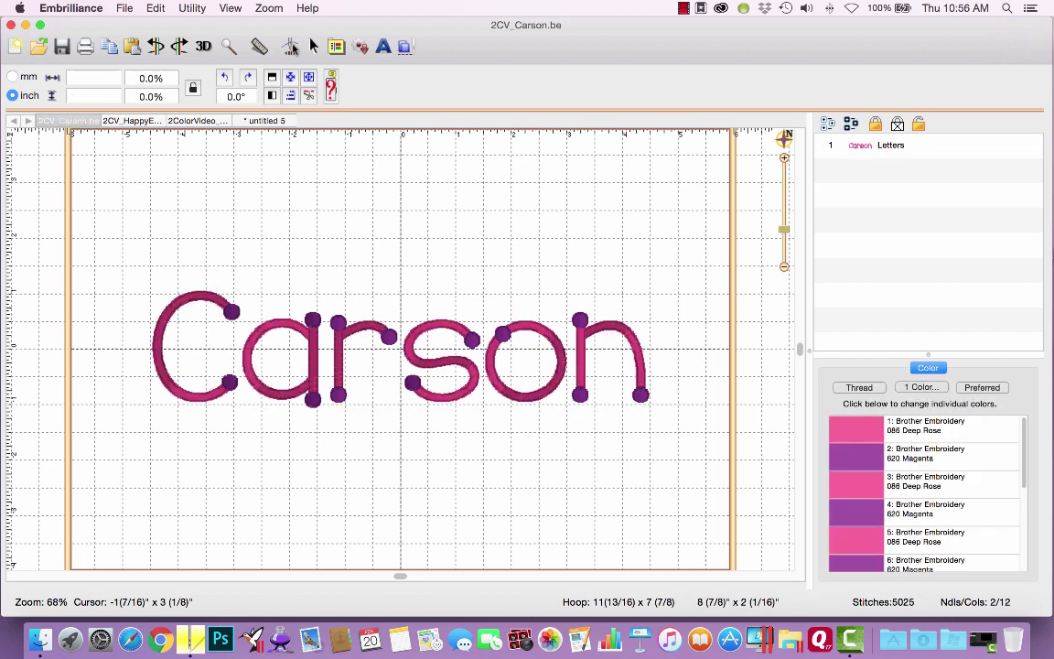
Stitch-simulate the original Carson and the two-colour untitled 5 copy, then switch to 2CV_HappyEaster.be
{"action": "left_click", "coordinate": [290, 45]}
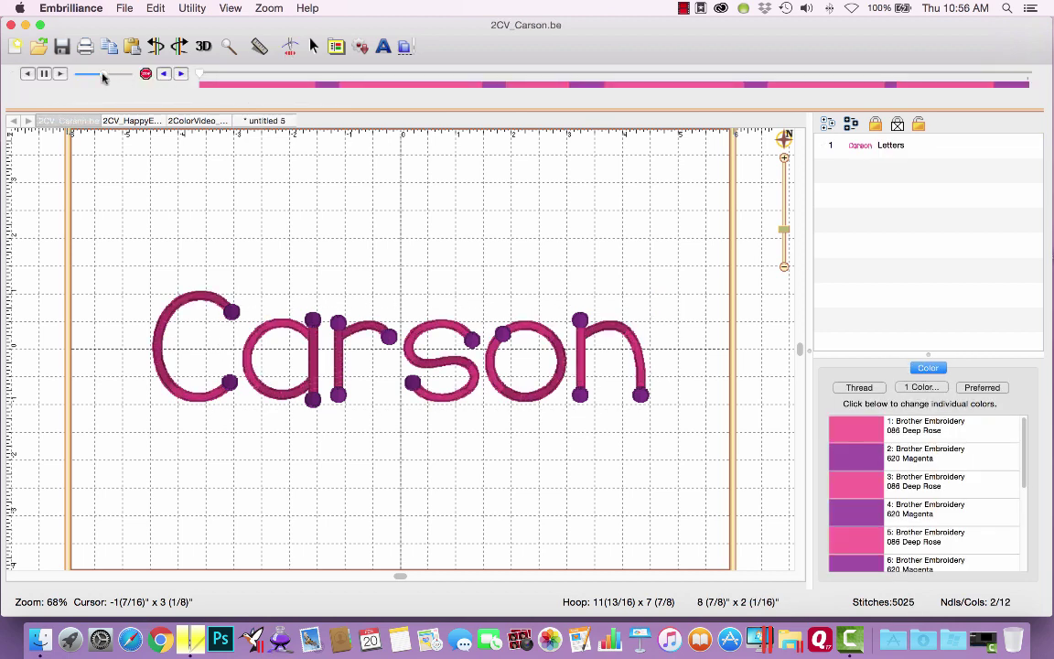
{"action": "left_click", "coordinate": [60, 74]}
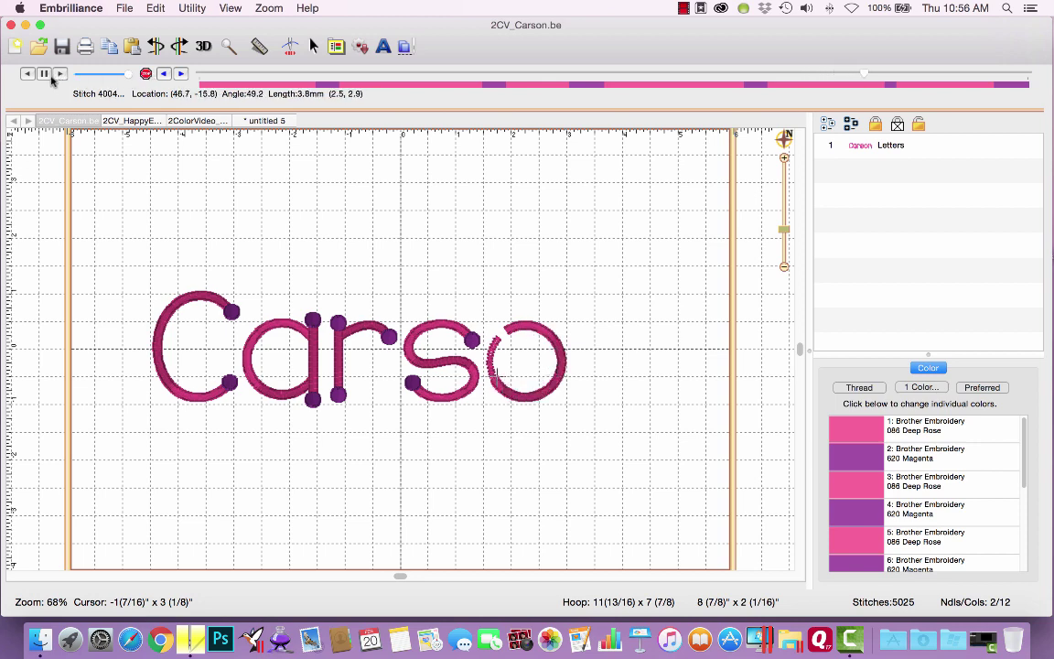
{"action": "left_click", "coordinate": [270, 121]}
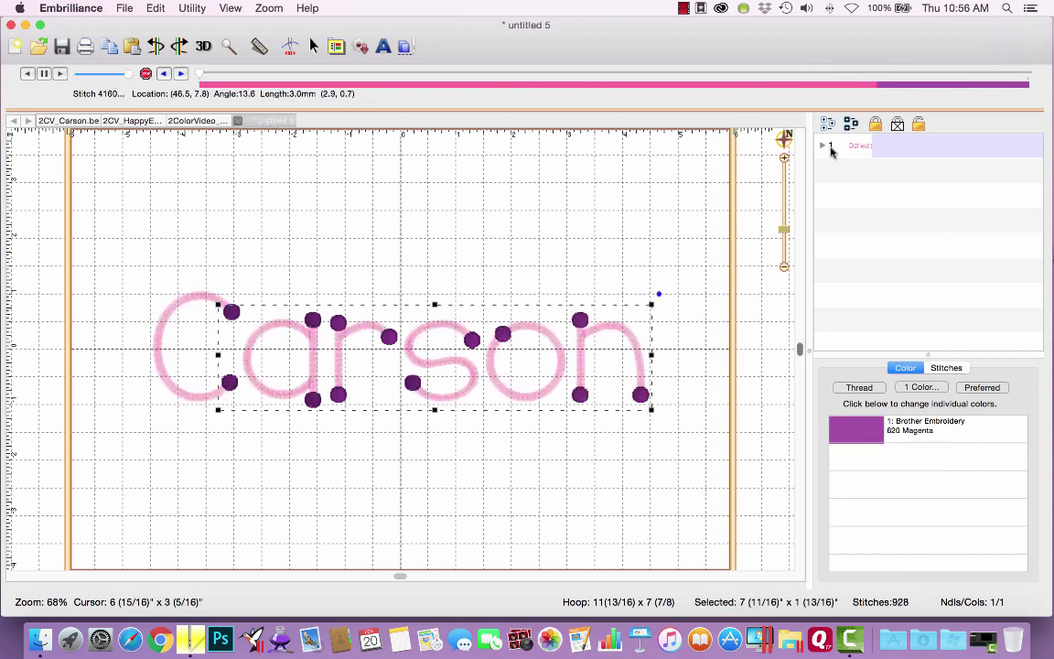
{"action": "key", "text": "super+v"}
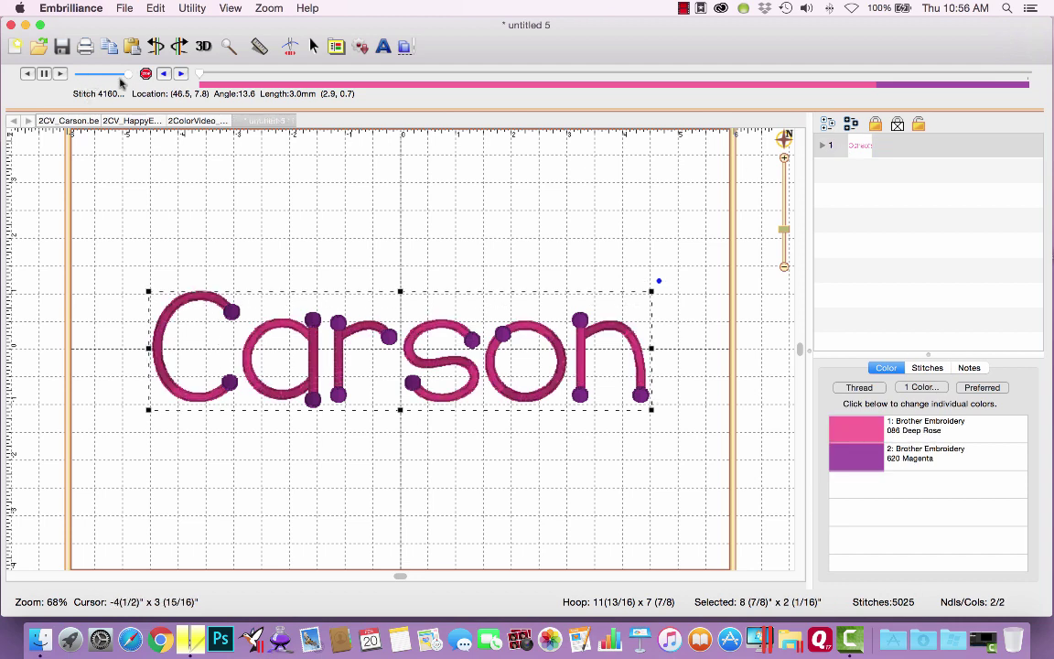
{"action": "left_click", "coordinate": [60, 74]}
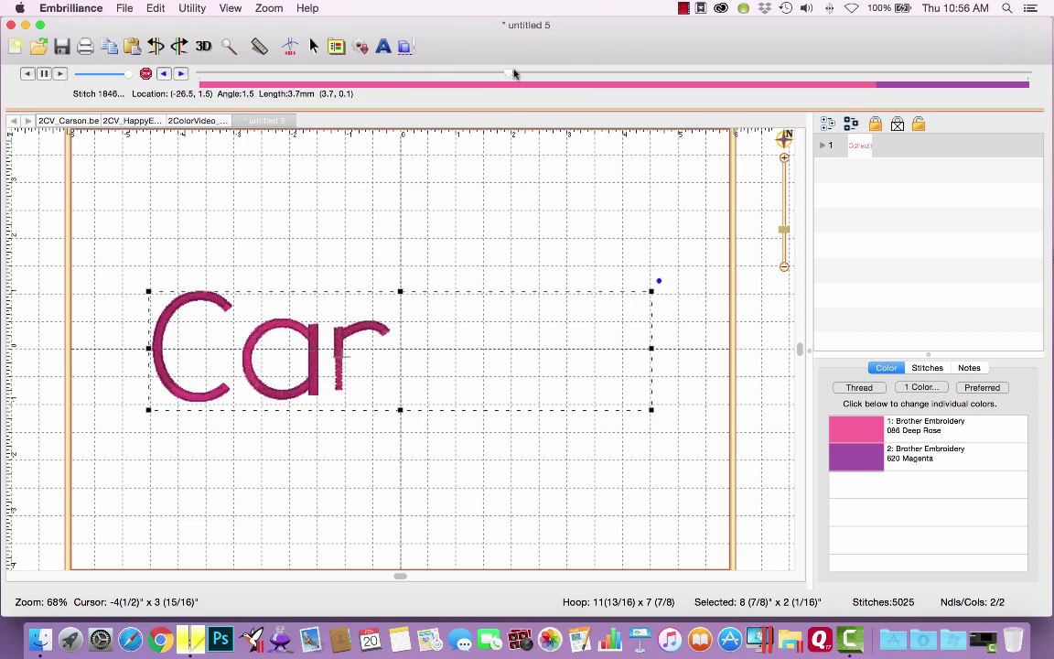
{"action": "left_click", "coordinate": [617, 75]}
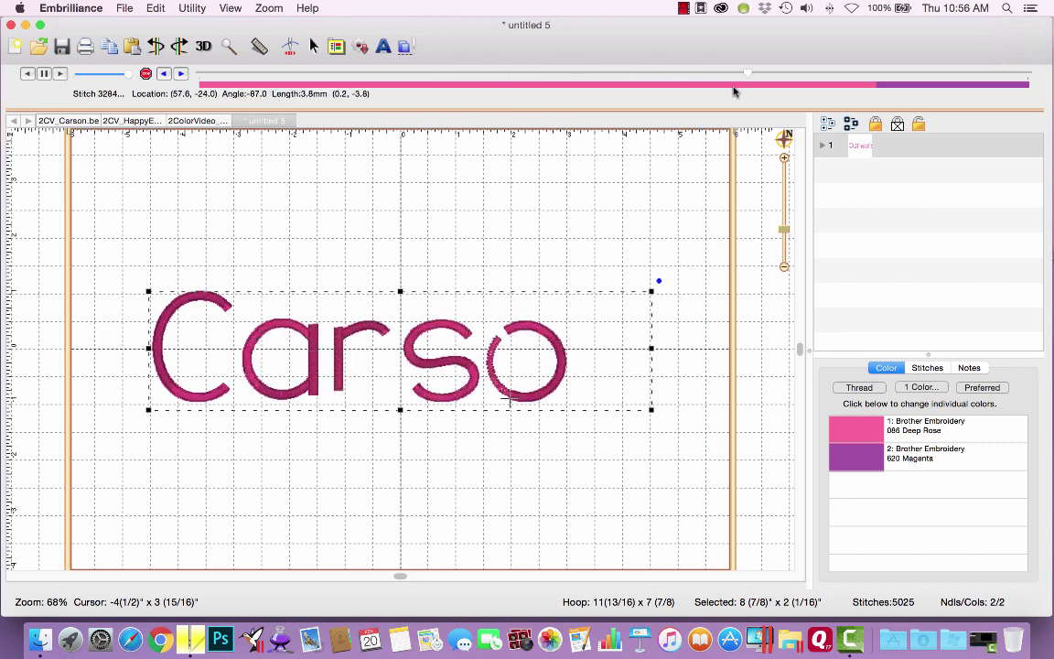
{"action": "left_click_drag", "start_coordinate": [750, 77], "coordinate": [1006, 76]}
{"action": "left_click_drag", "start_coordinate": [1020, 76], "coordinate": [1034, 76]}
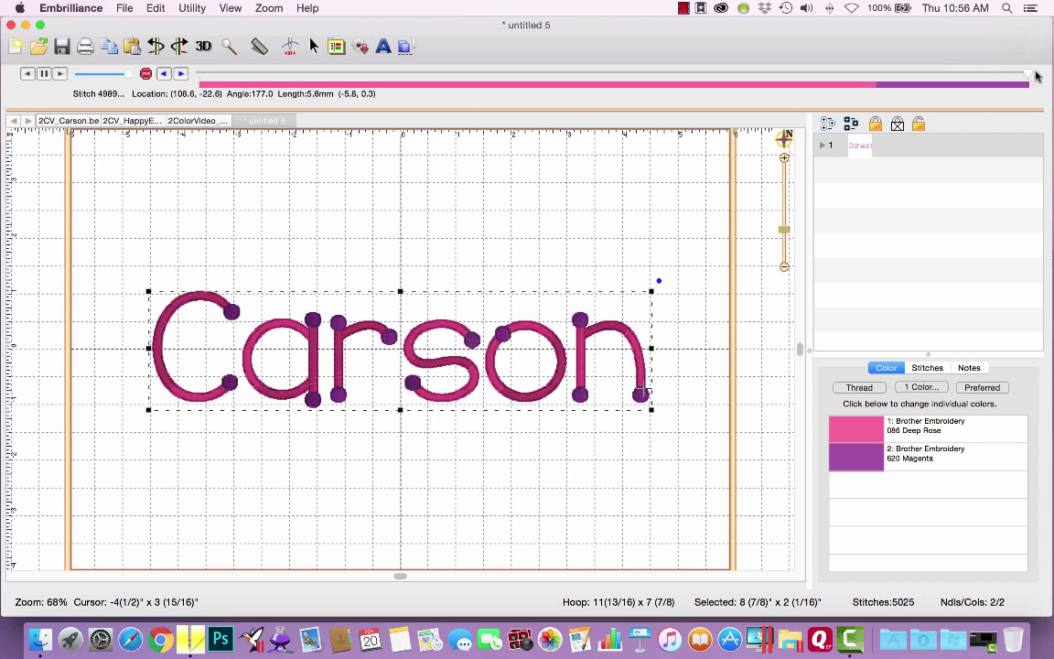
{"action": "left_click", "coordinate": [136, 122]}
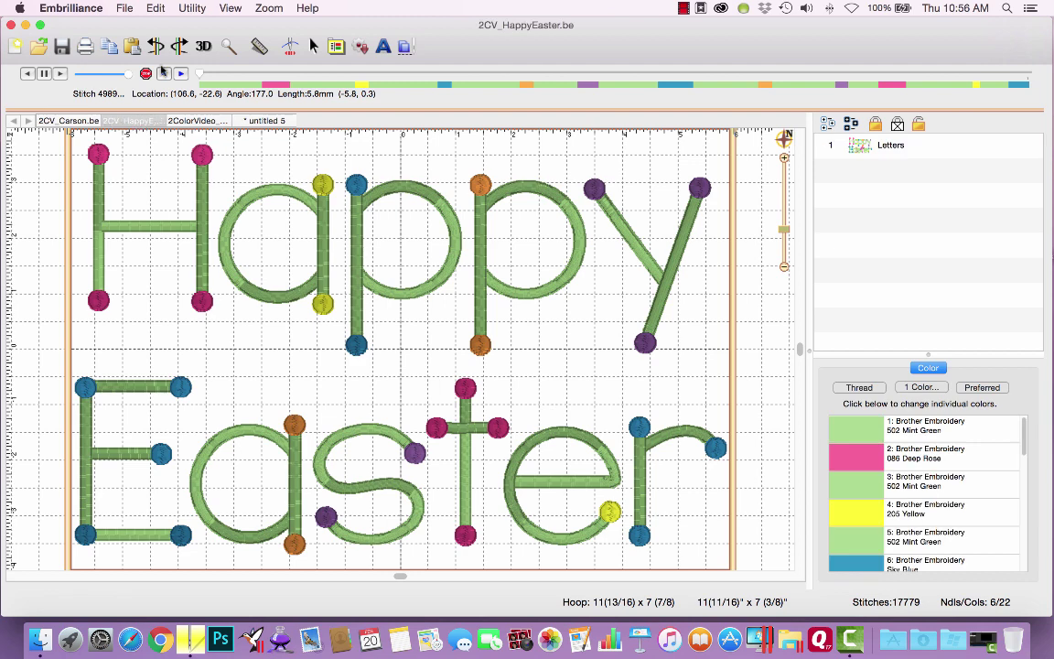
Colour-sort the Happy Easter design with Utility > Color Sort and open the result as a new page
{"action": "left_click_drag", "start_coordinate": [201, 76], "coordinate": [180, 95]}
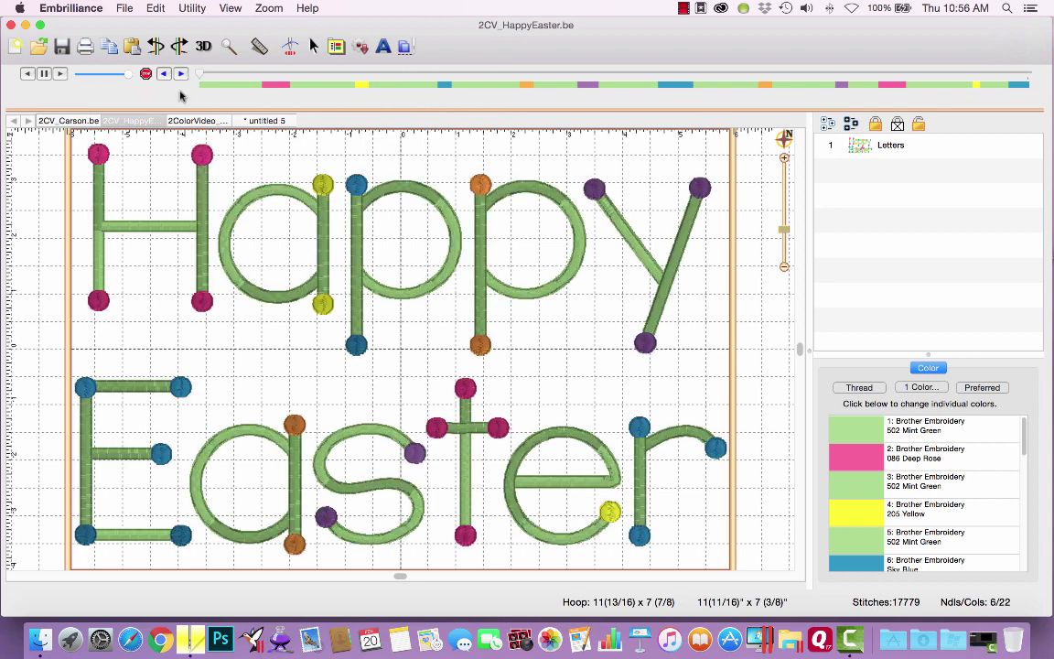
{"action": "left_click", "coordinate": [178, 9]}
{"action": "left_click", "coordinate": [183, 51]}
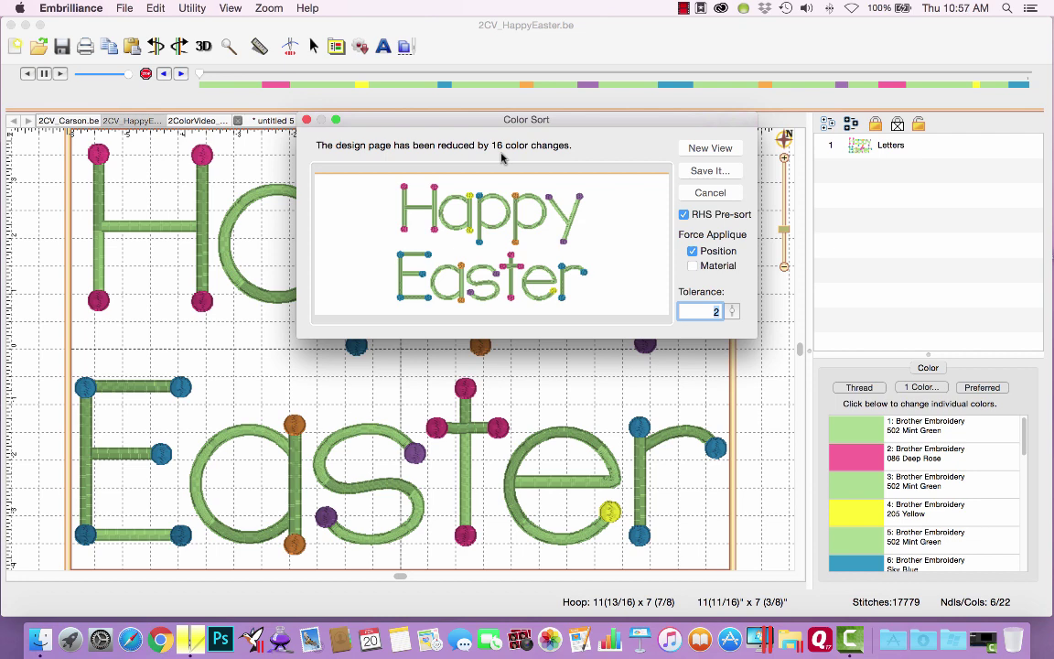
{"action": "left_click", "coordinate": [721, 150]}
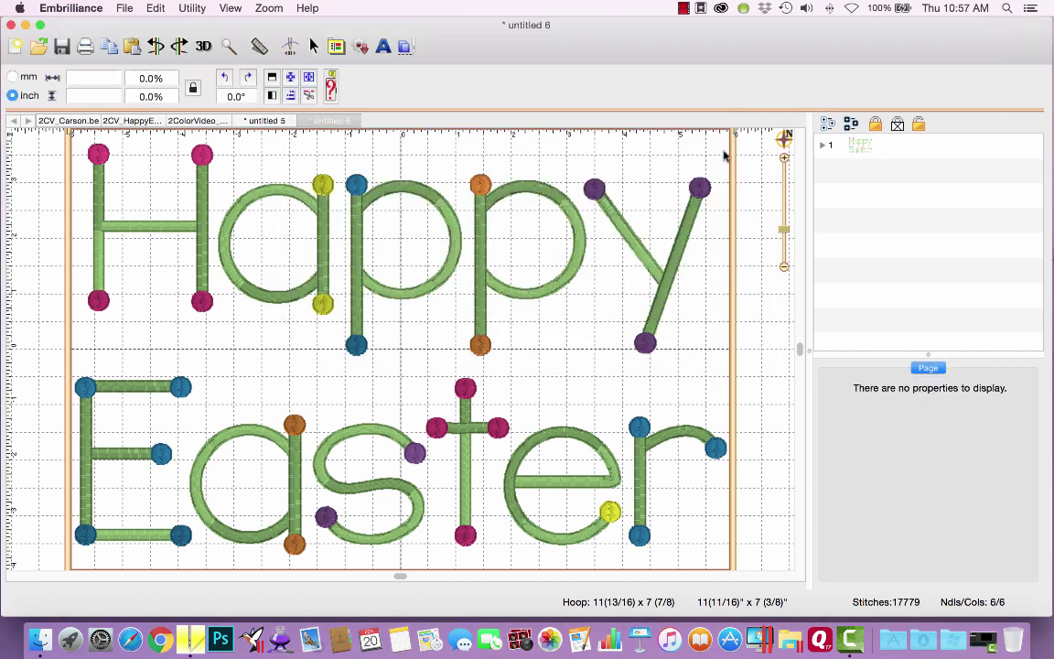
Isolate each of the six colours: Mint Green, Deep Rose, Yellow, Sky Blue, Tangerine, Purple; then show Merry Christmas
{"action": "left_click", "coordinate": [824, 146]}
{"action": "left_click", "coordinate": [871, 171]}
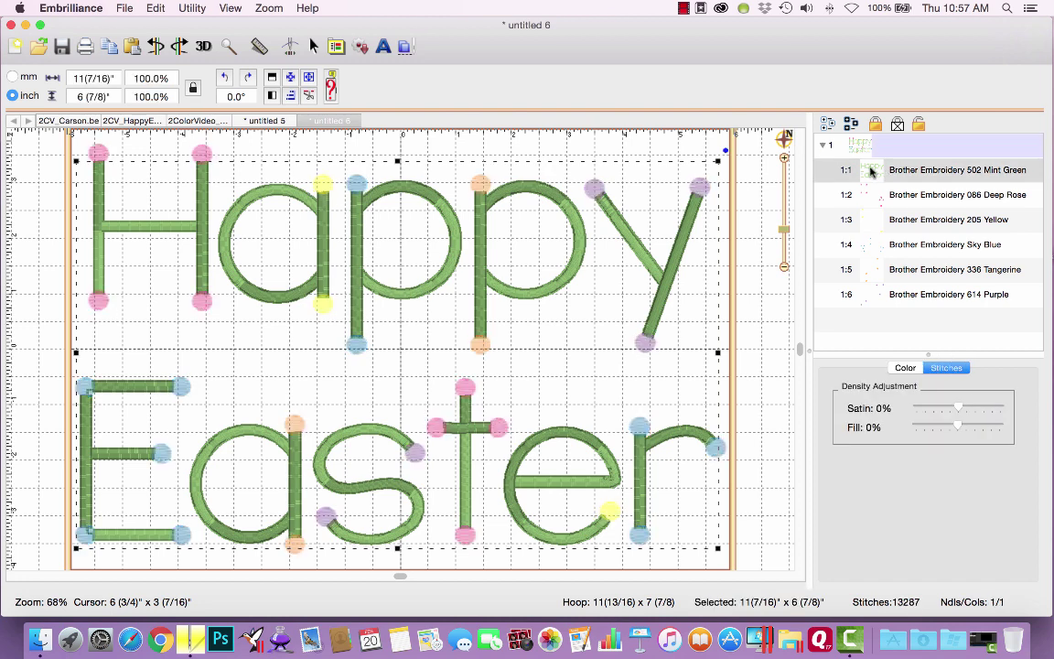
{"action": "left_click", "coordinate": [873, 197]}
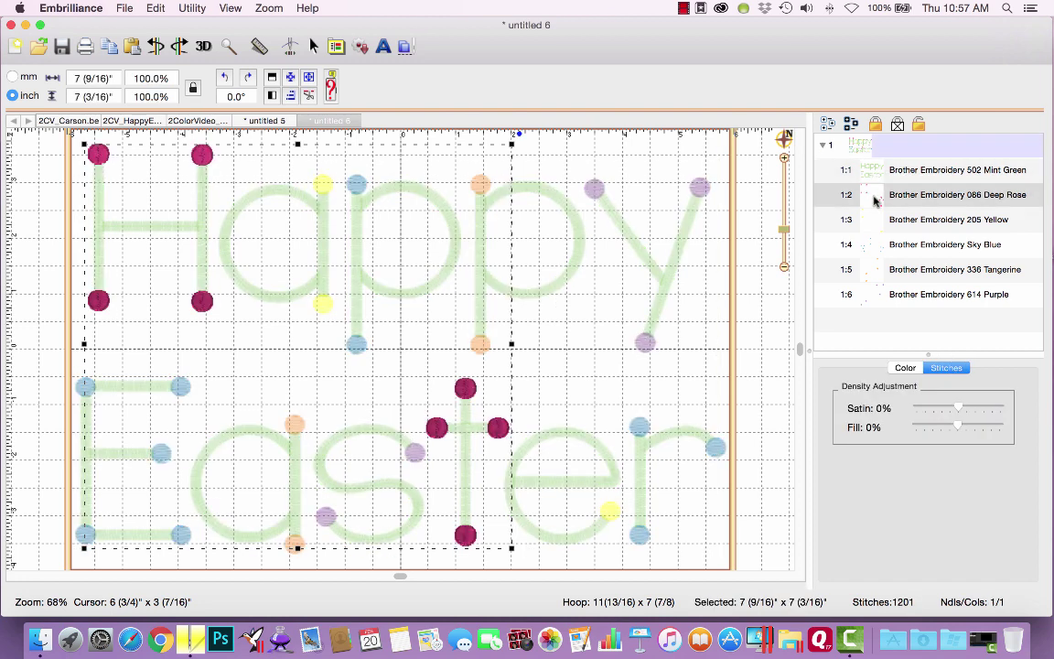
{"action": "left_click", "coordinate": [875, 226]}
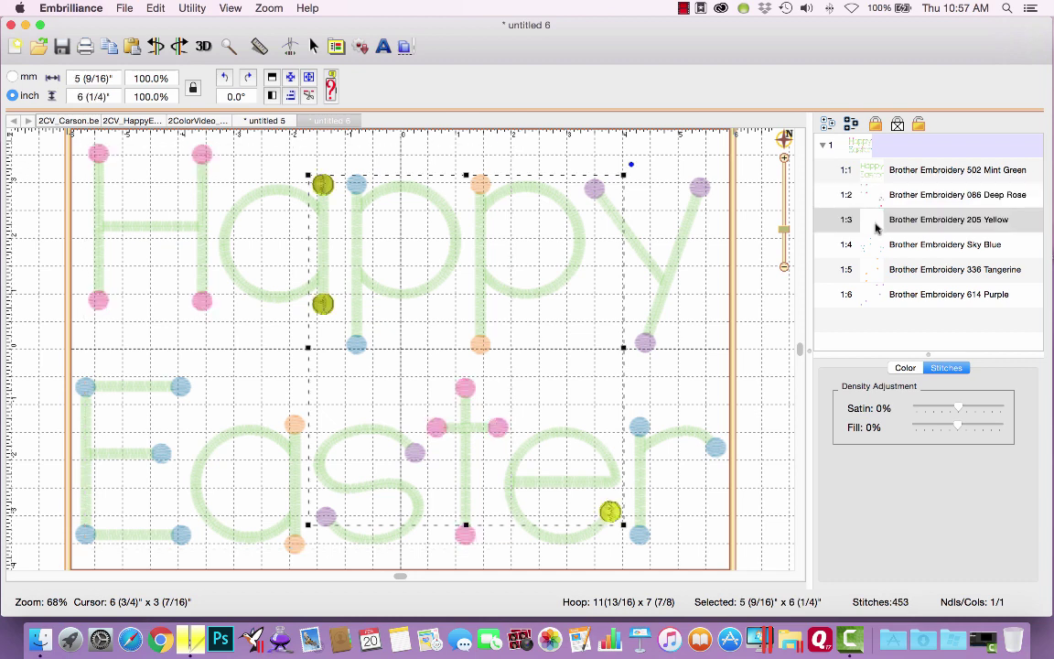
{"action": "left_click", "coordinate": [875, 242]}
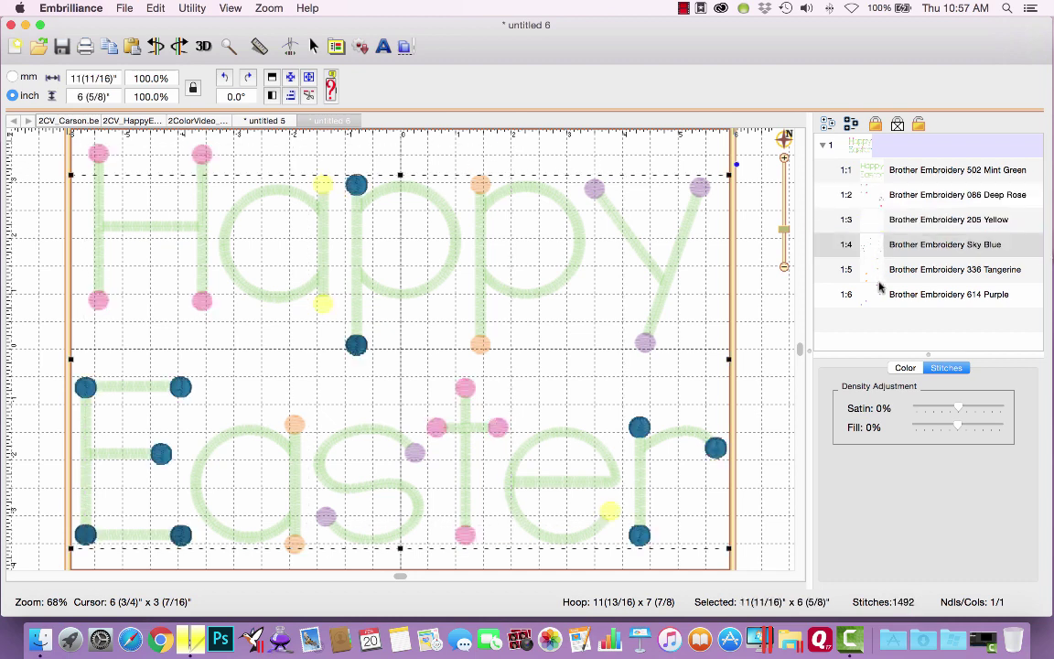
{"action": "left_click", "coordinate": [876, 274]}
{"action": "left_click", "coordinate": [875, 294]}
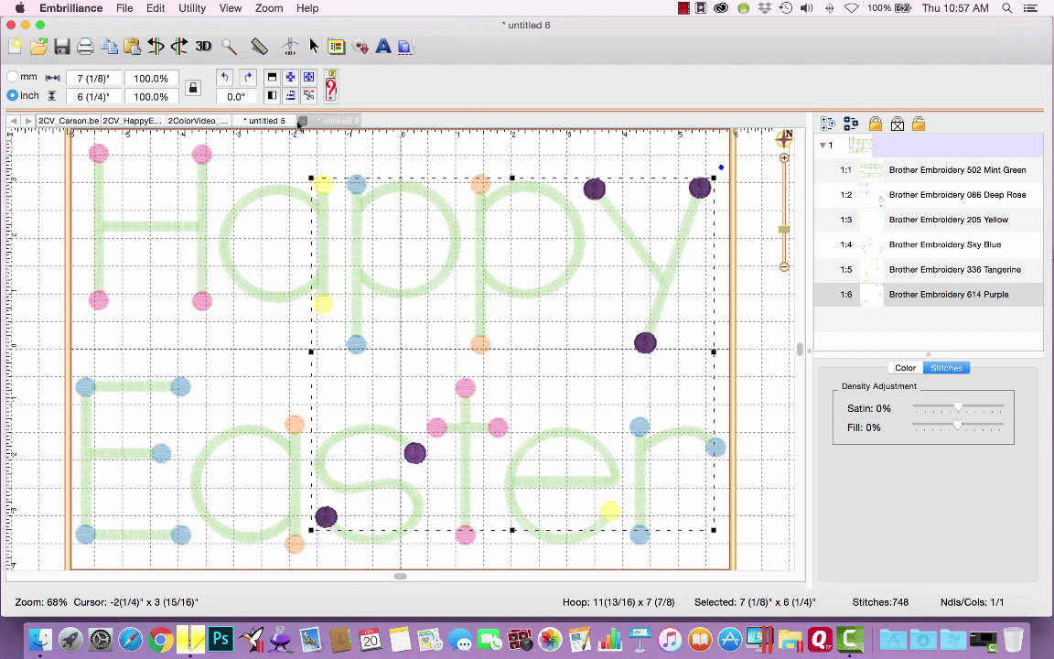
{"action": "left_click", "coordinate": [203, 122]}
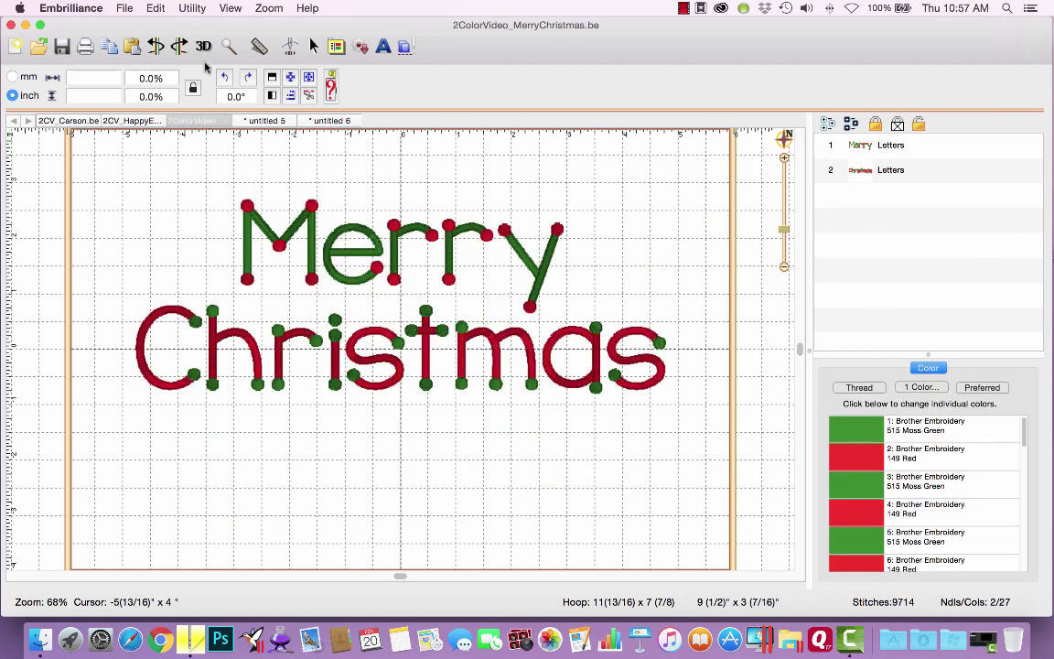
Colour-sort the Merry Christmas design into a new untitled 7 page
{"action": "left_click", "coordinate": [189, 8]}
{"action": "left_click", "coordinate": [211, 54]}
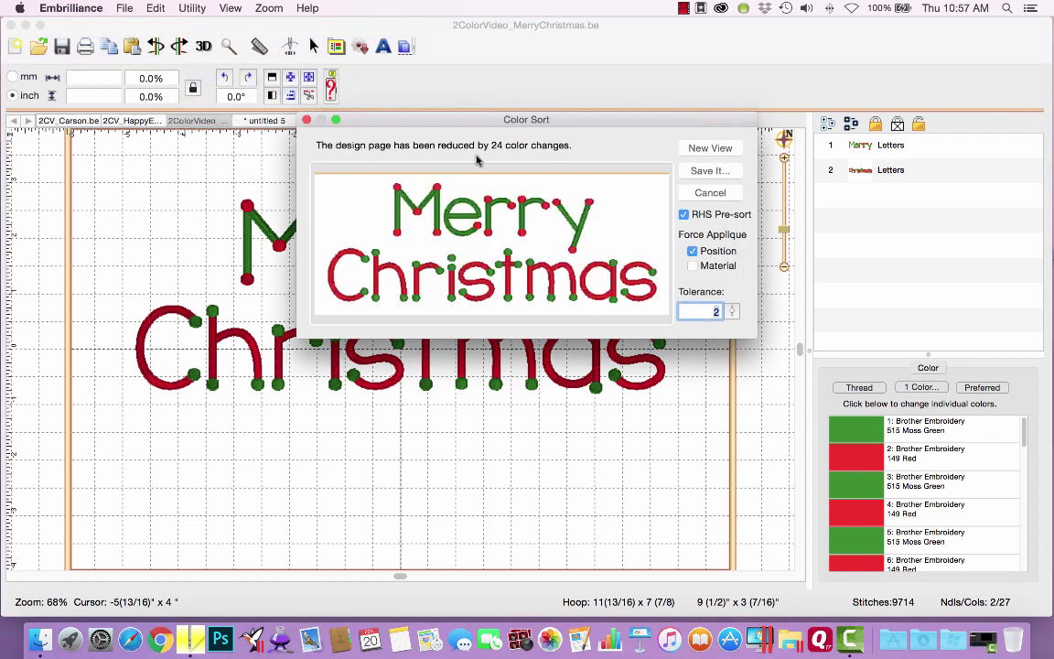
{"action": "left_click", "coordinate": [710, 148]}
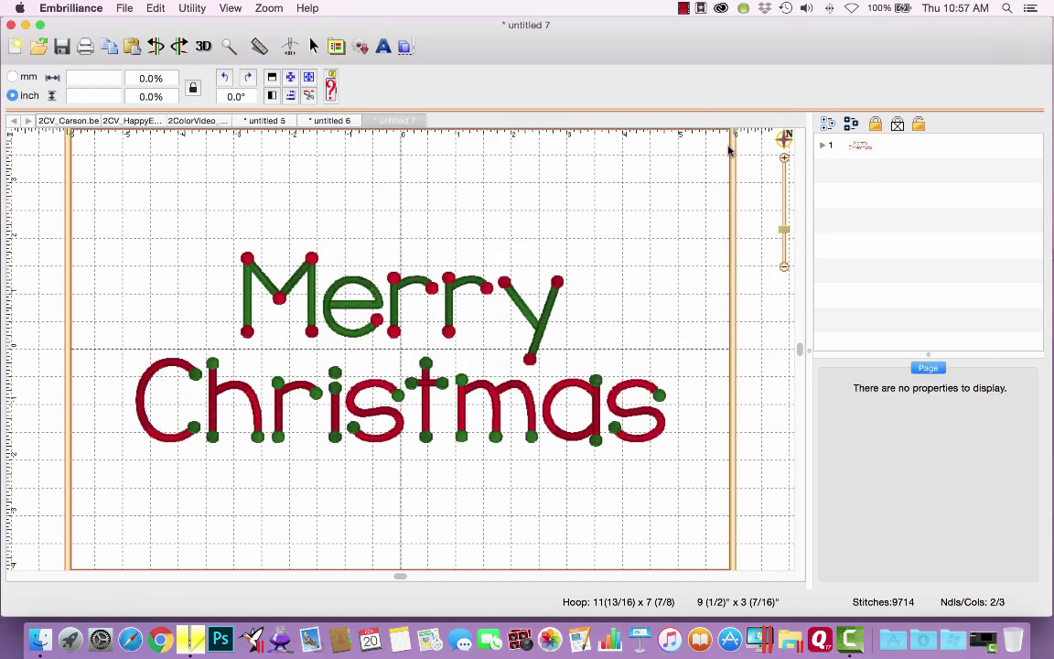
List the sorted colours (Moss Green, 149 Red, Moss Green) and replay the stitch-out simulation
{"action": "left_click", "coordinate": [823, 146]}
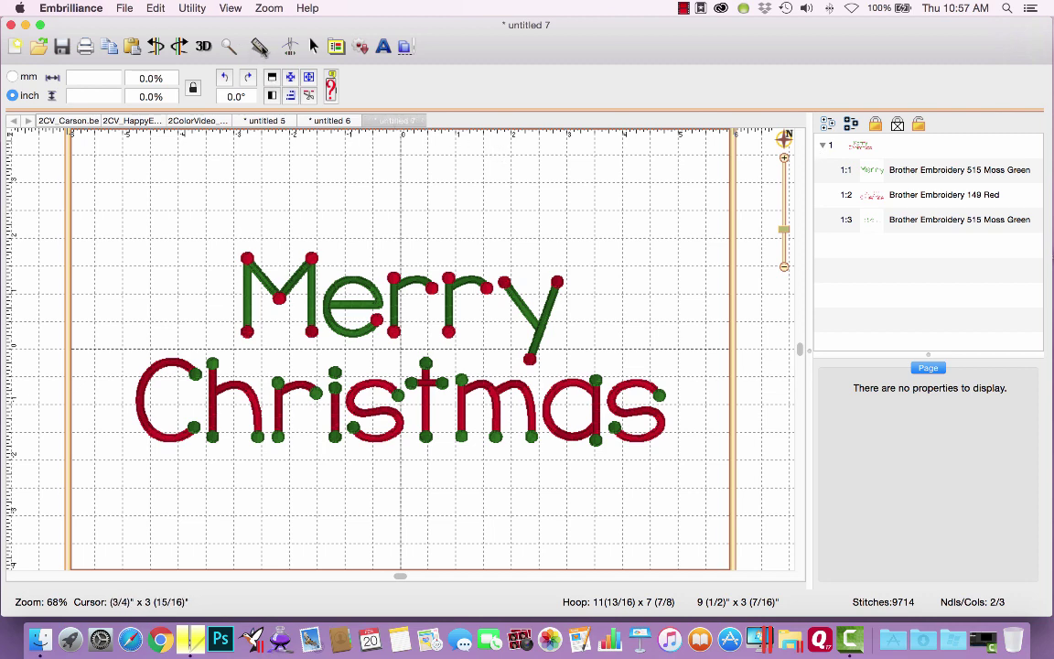
{"action": "left_click", "coordinate": [289, 48]}
{"action": "left_click_drag", "start_coordinate": [201, 73], "coordinate": [1022, 80]}
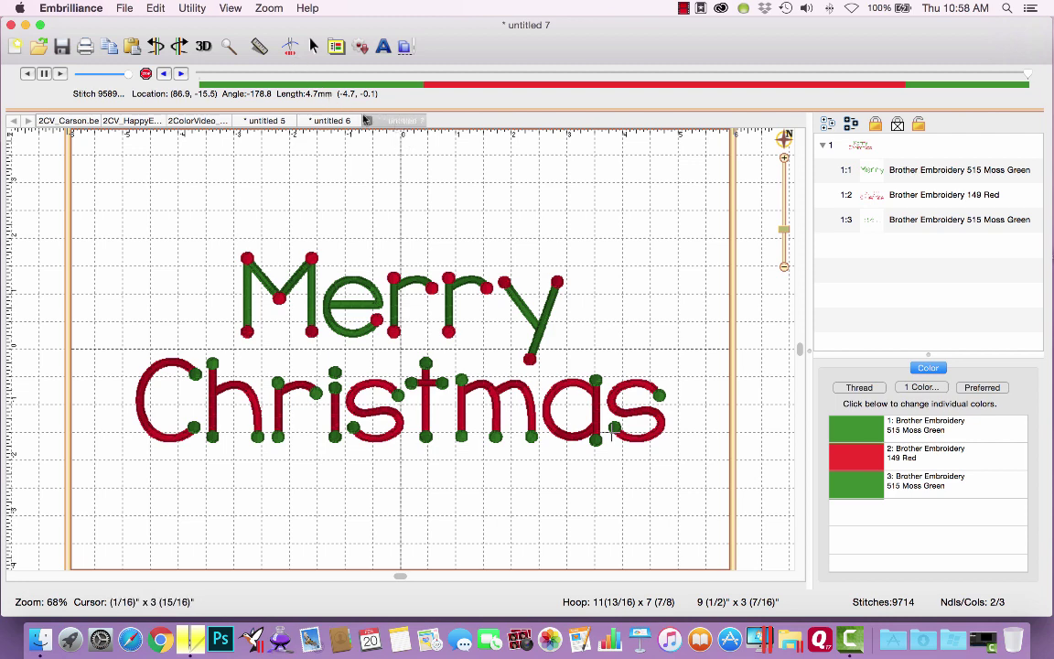
{"action": "left_click", "coordinate": [260, 46]}
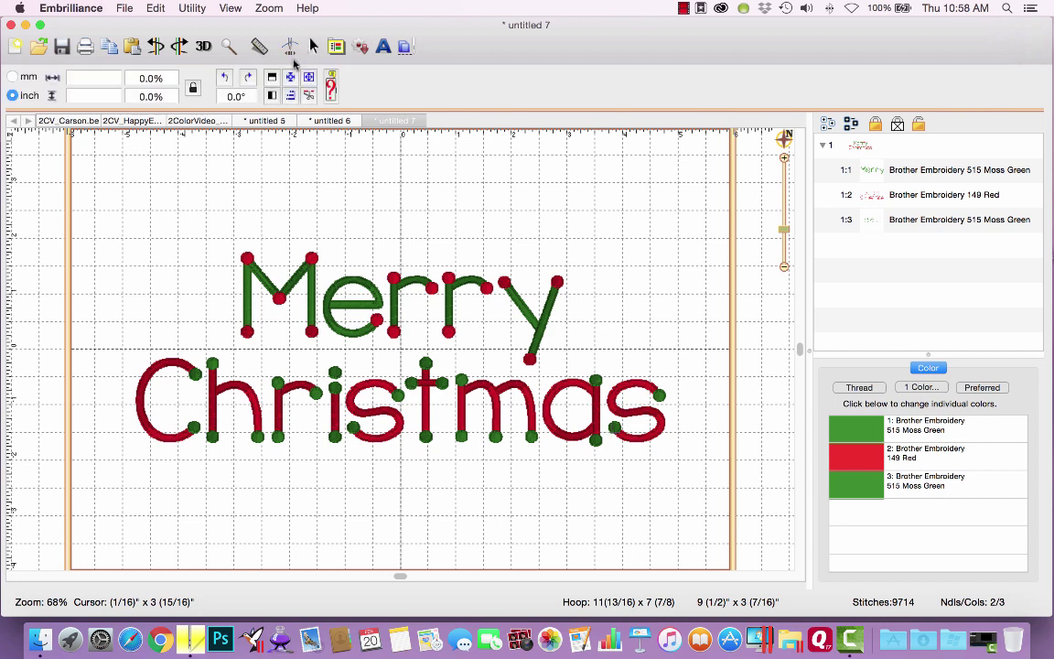
{"action": "left_click", "coordinate": [899, 221]}
{"action": "left_click_drag", "start_coordinate": [899, 221], "coordinate": [896, 187]}
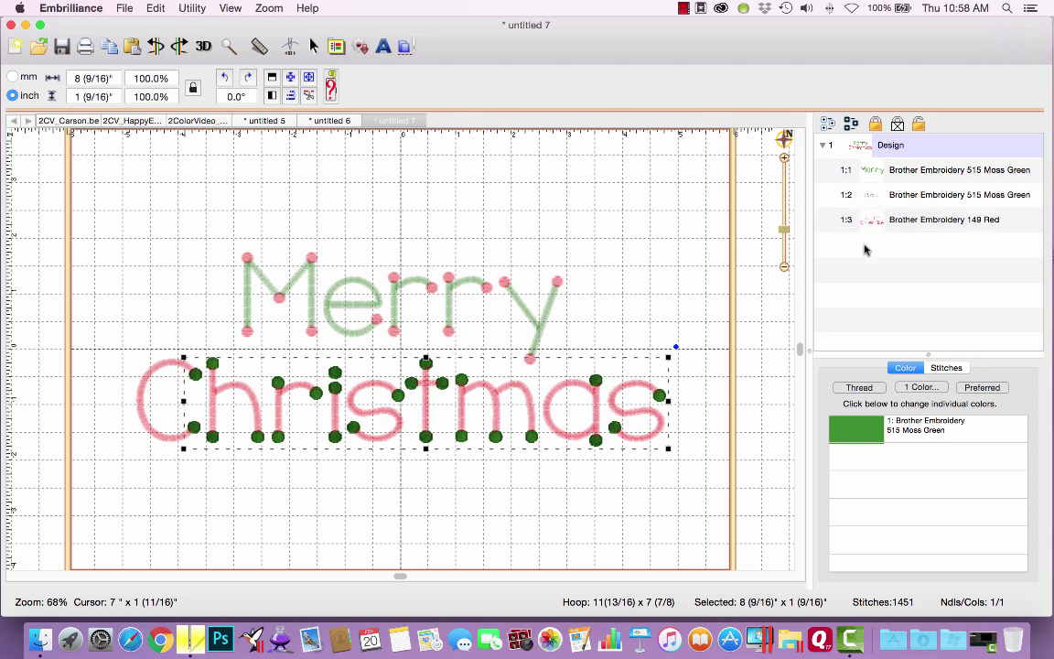
{"action": "left_click", "coordinate": [763, 382]}
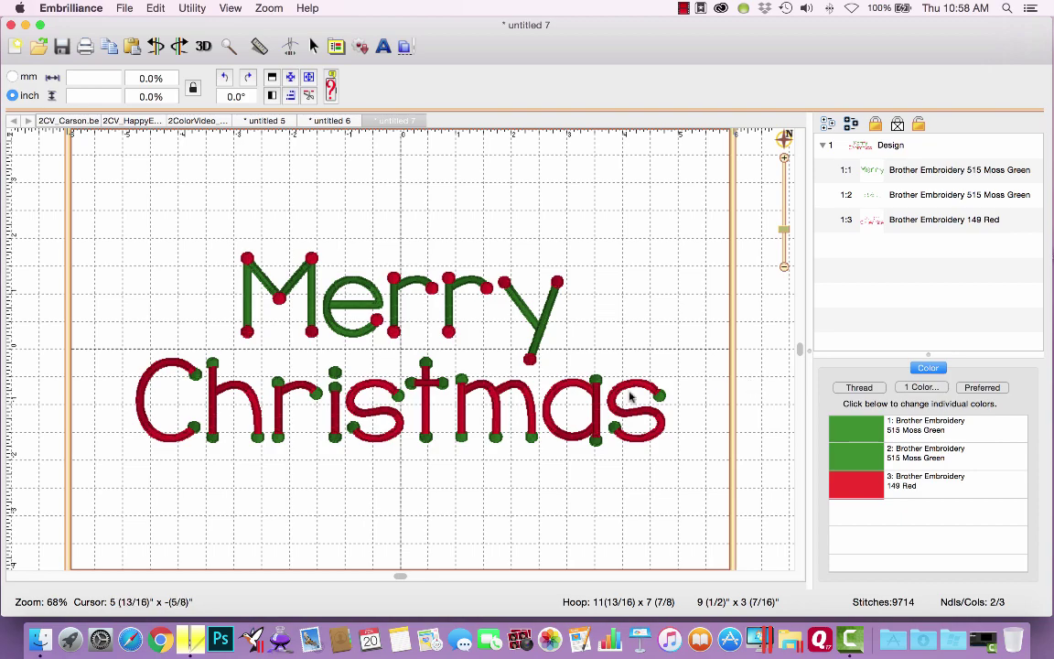
{"action": "left_click_drag", "start_coordinate": [784, 234], "coordinate": [780, 208]}
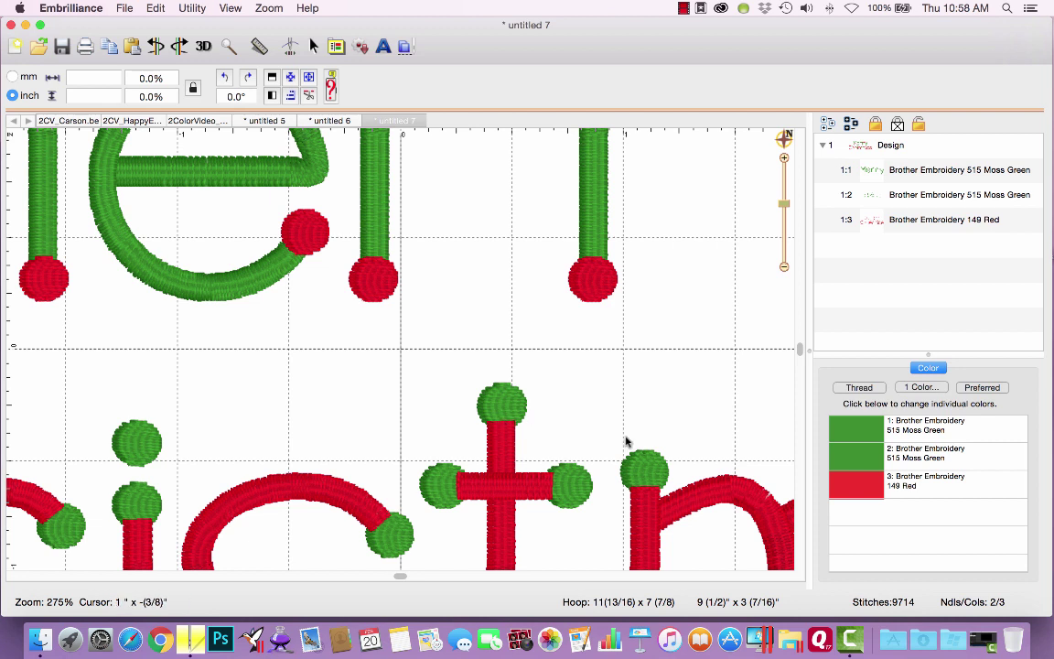
{"action": "left_click", "coordinate": [137, 44]}
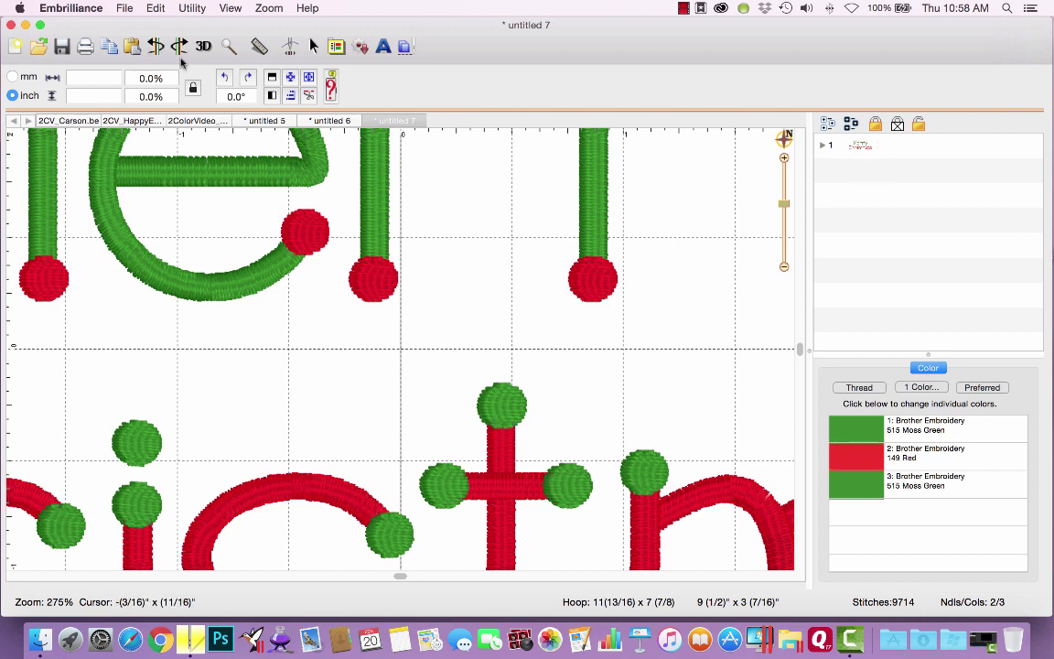
{"action": "left_click_drag", "start_coordinate": [783, 203], "coordinate": [786, 220]}
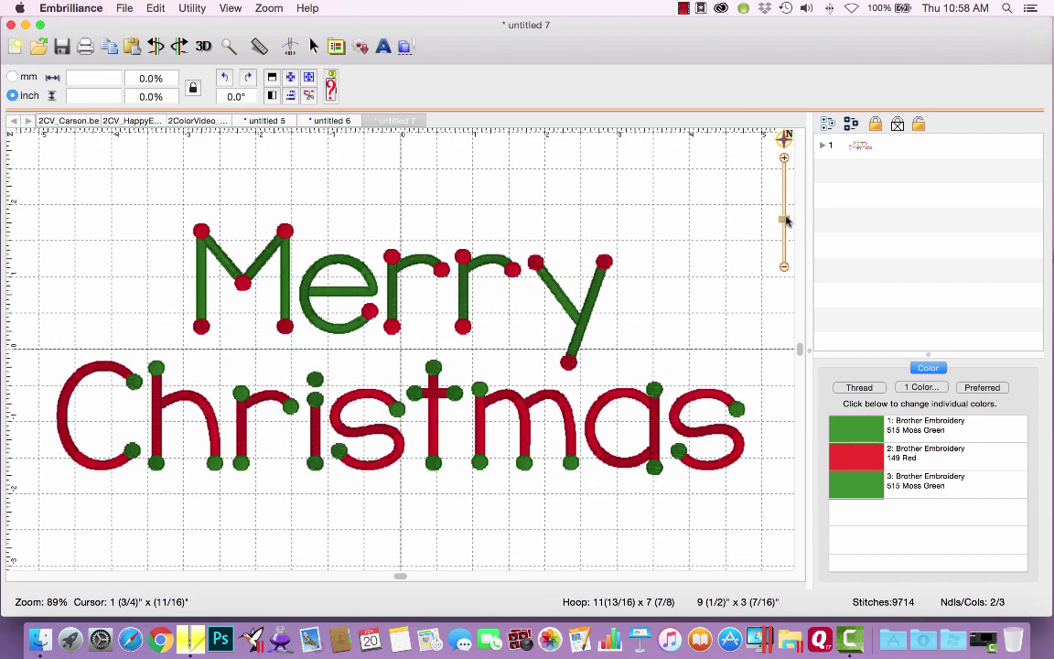